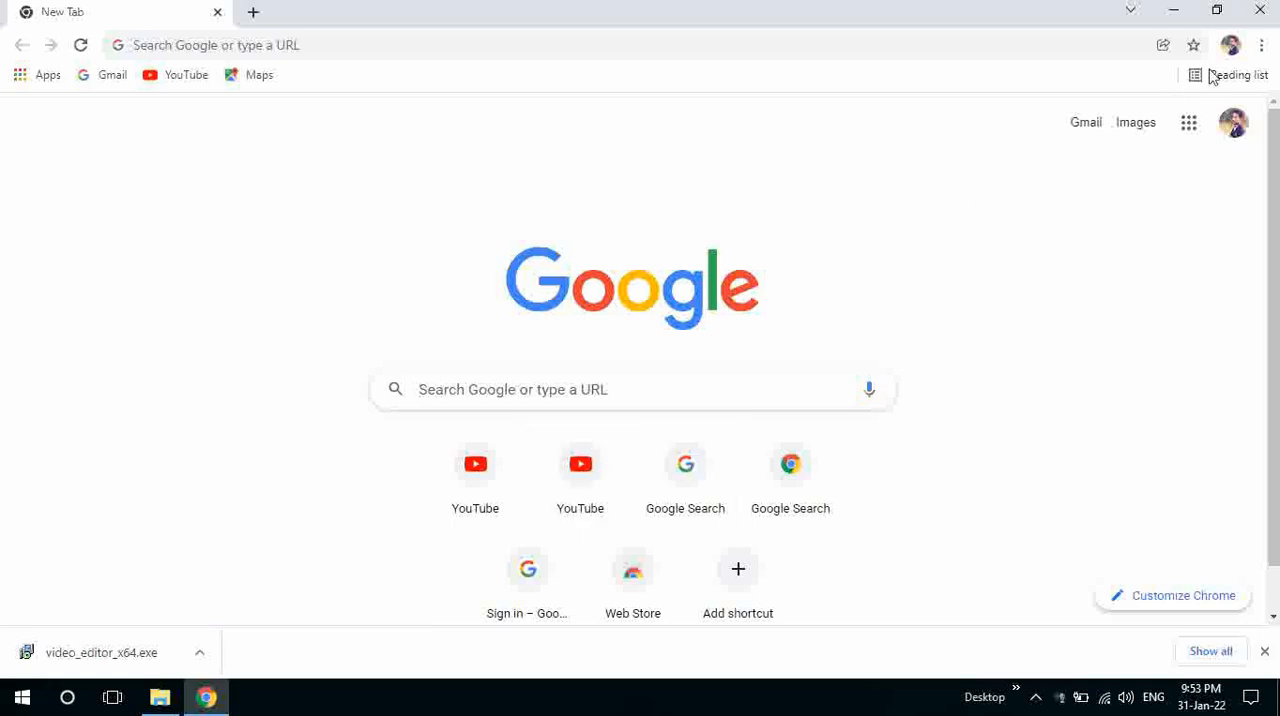
click(1263, 47)
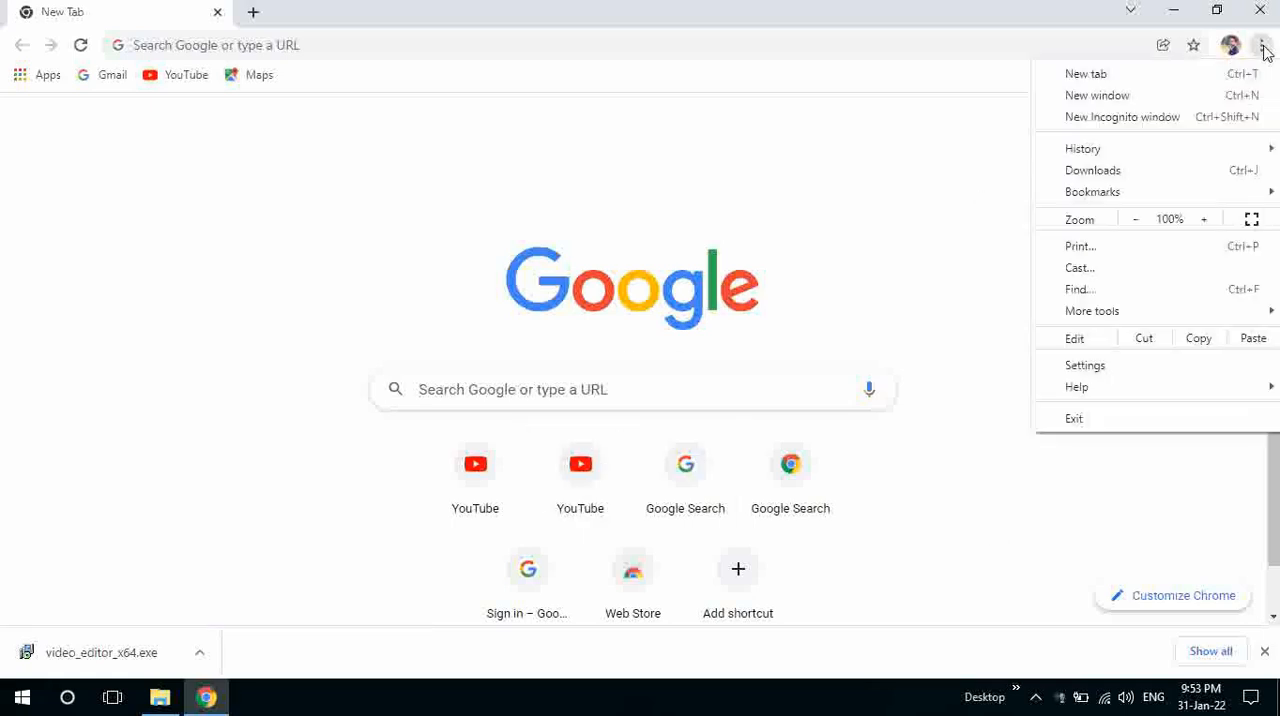
click(1135, 124)
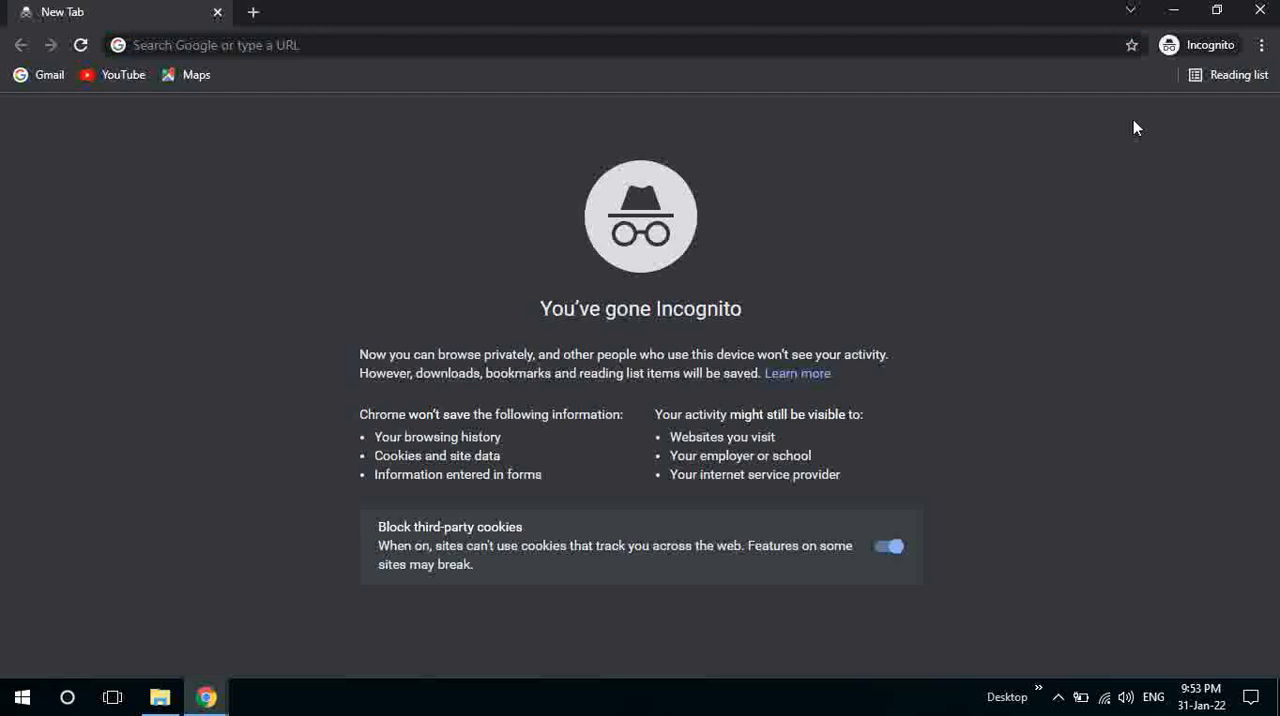
click(326, 43)
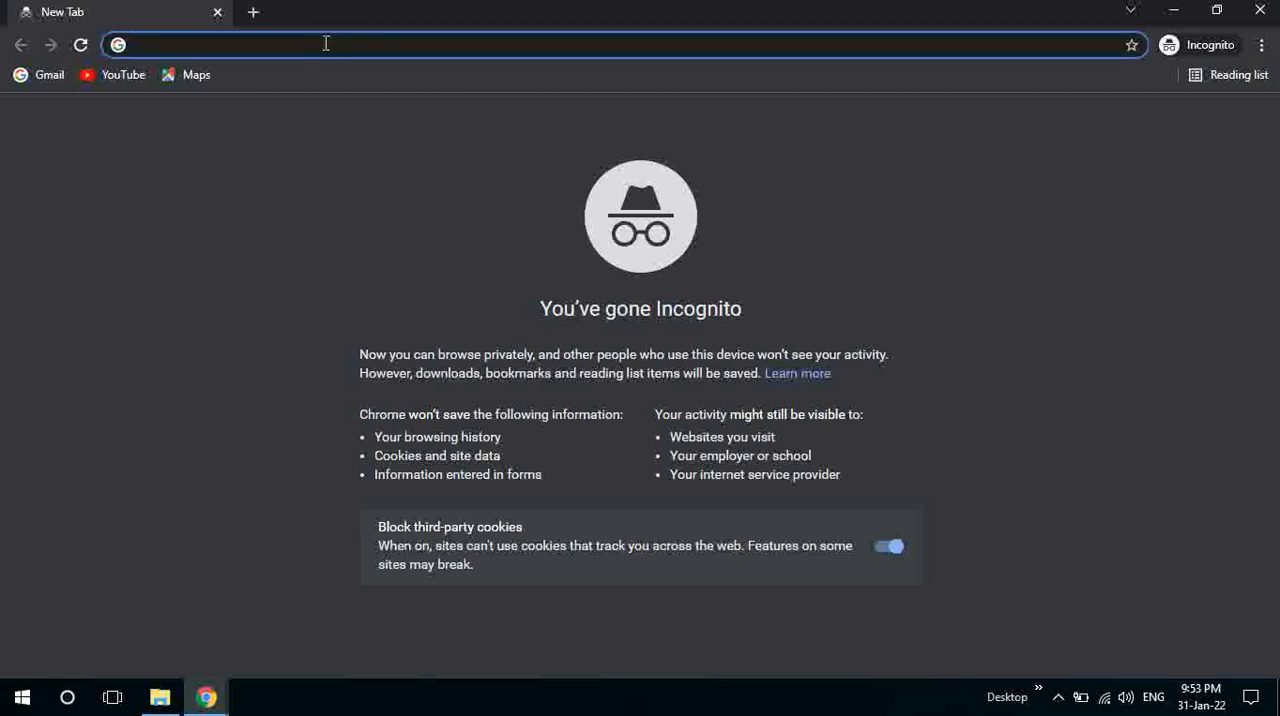
text(WWW)
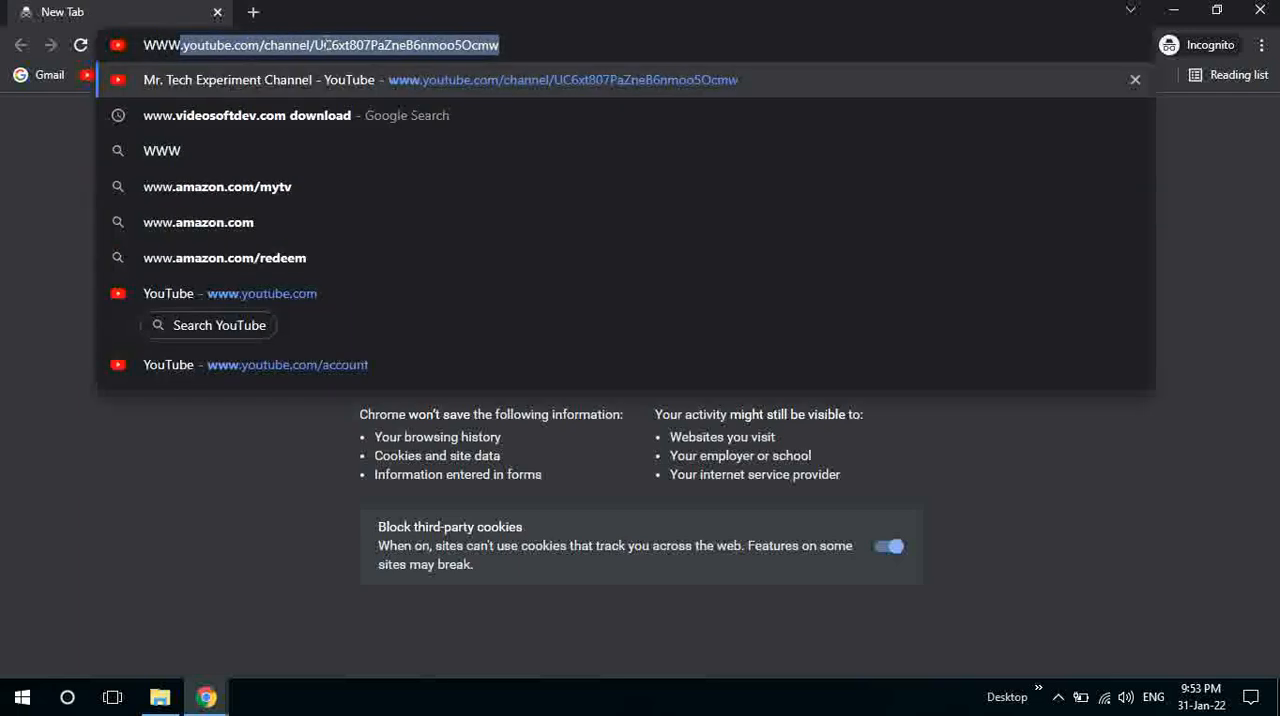
text(.)
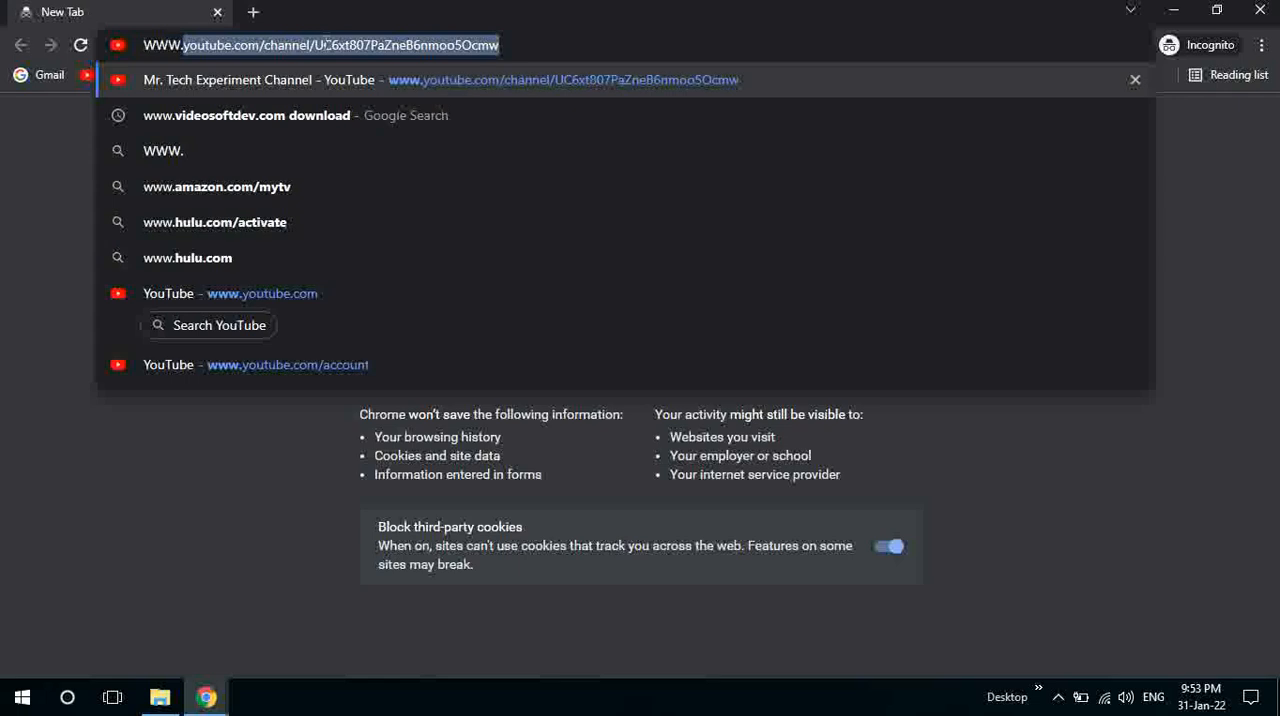
text(GEM.)
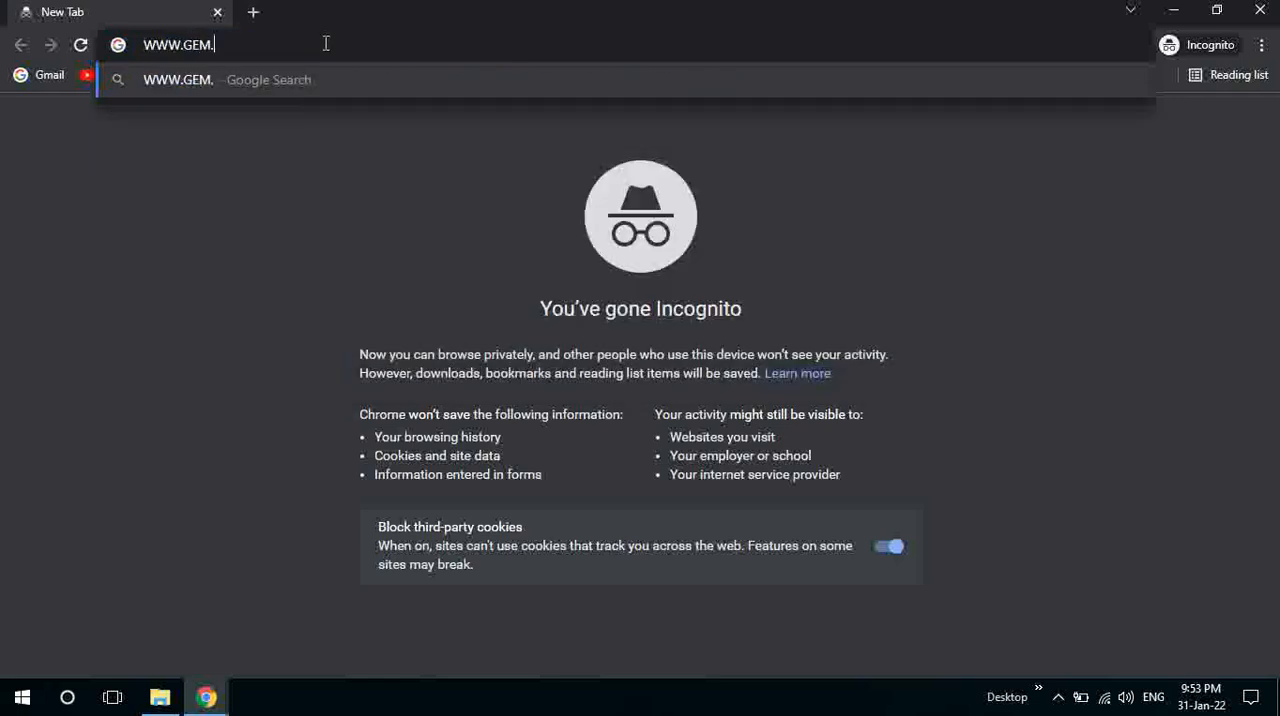
text(G)
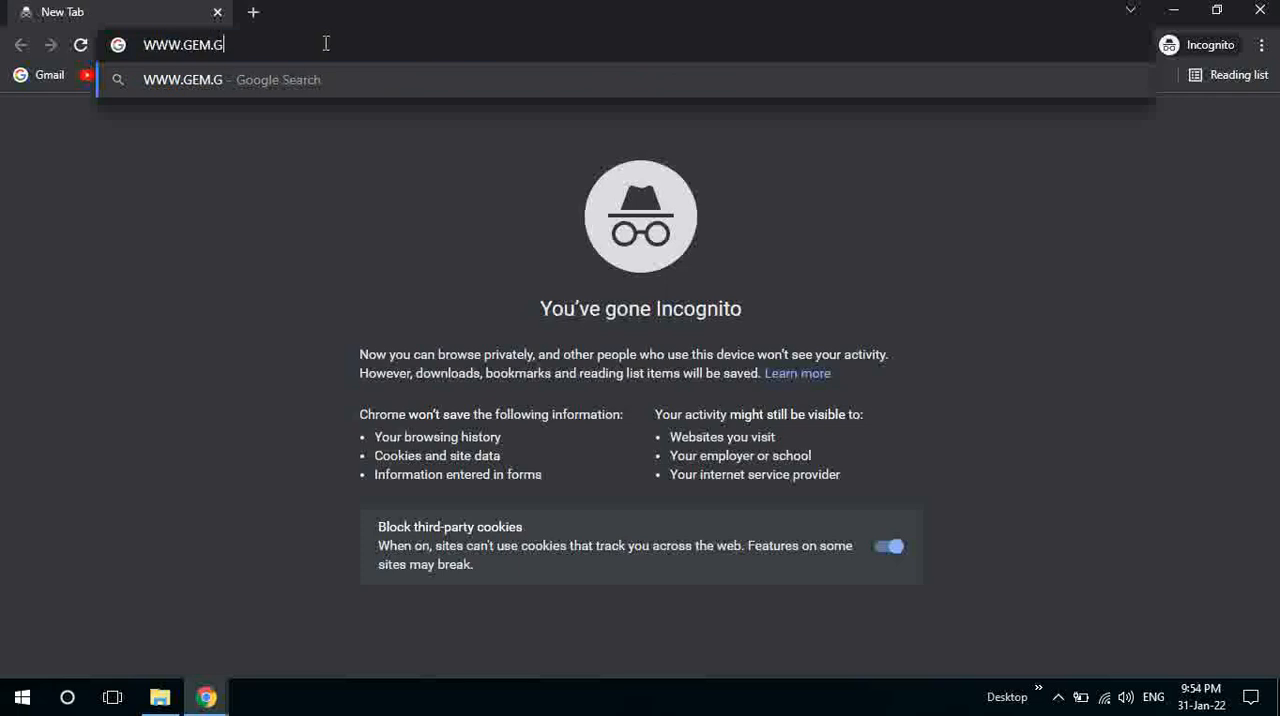
text(OV.IN)
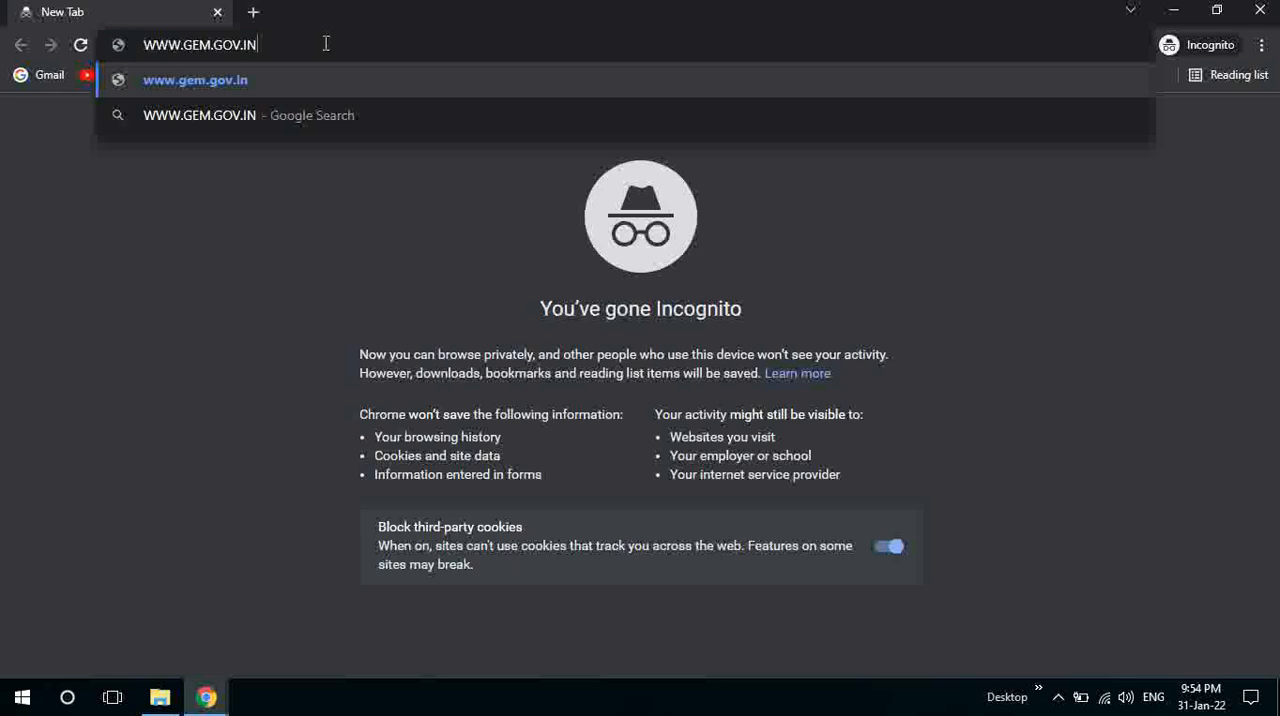
click(212, 80)
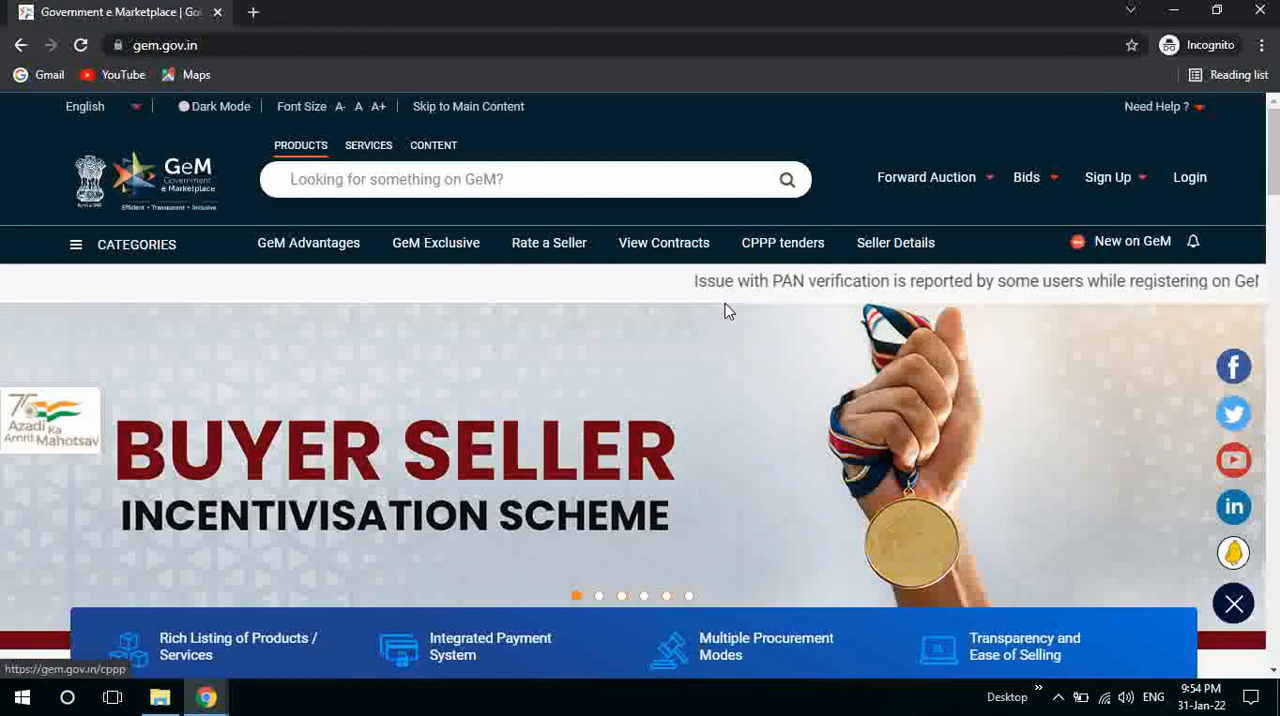
Step: Open the GeM login page, enter the displayed captcha characters, and submit the user ID form
mouse_move(1108, 180)
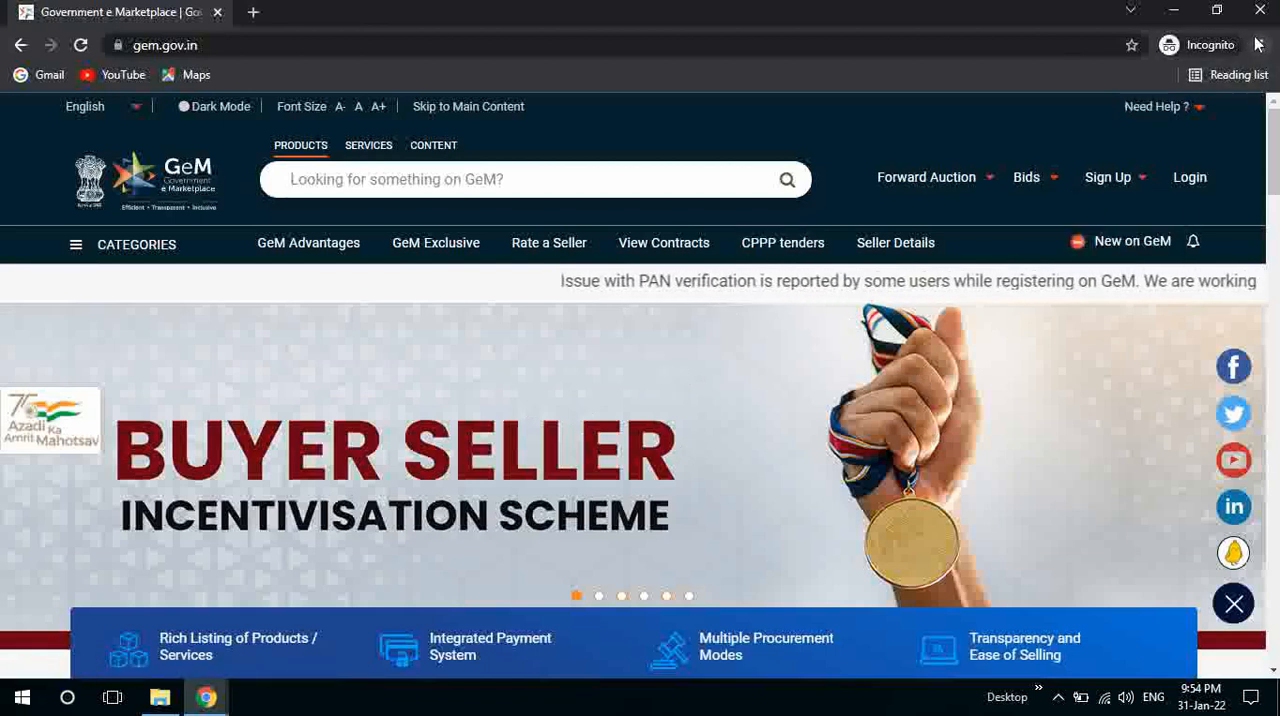
click(1190, 182)
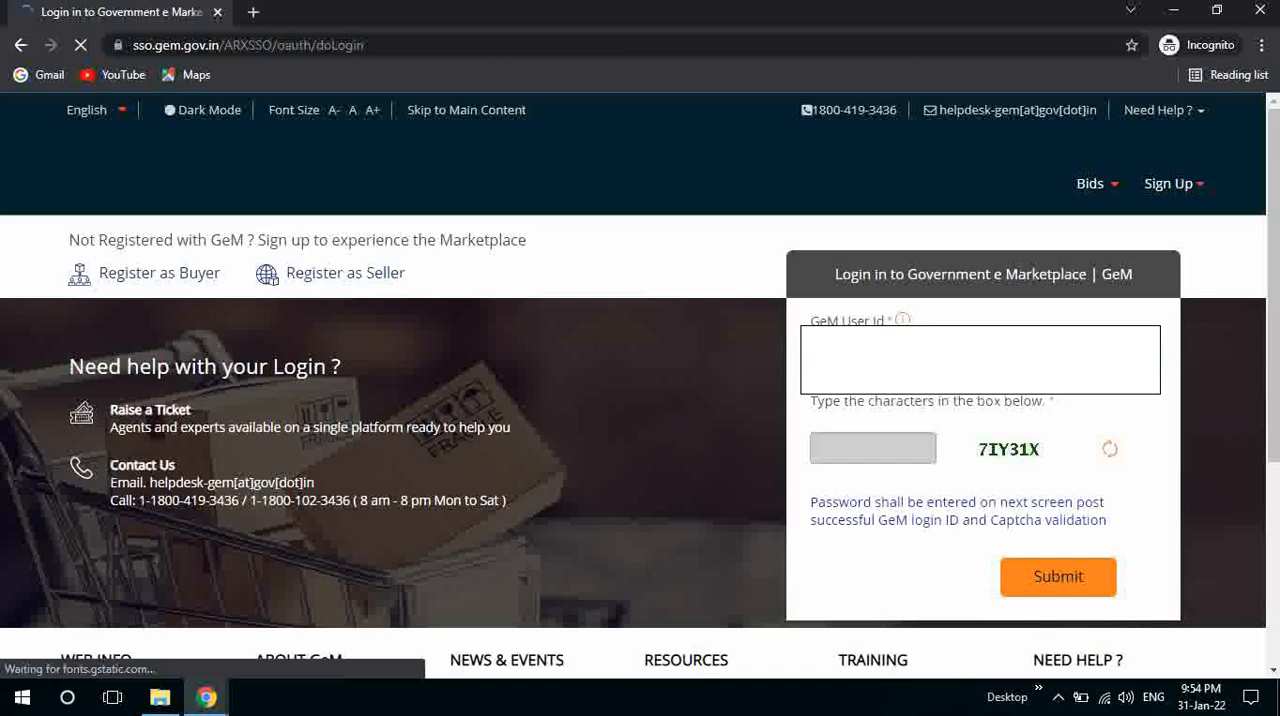
click(874, 445)
text(7IY)
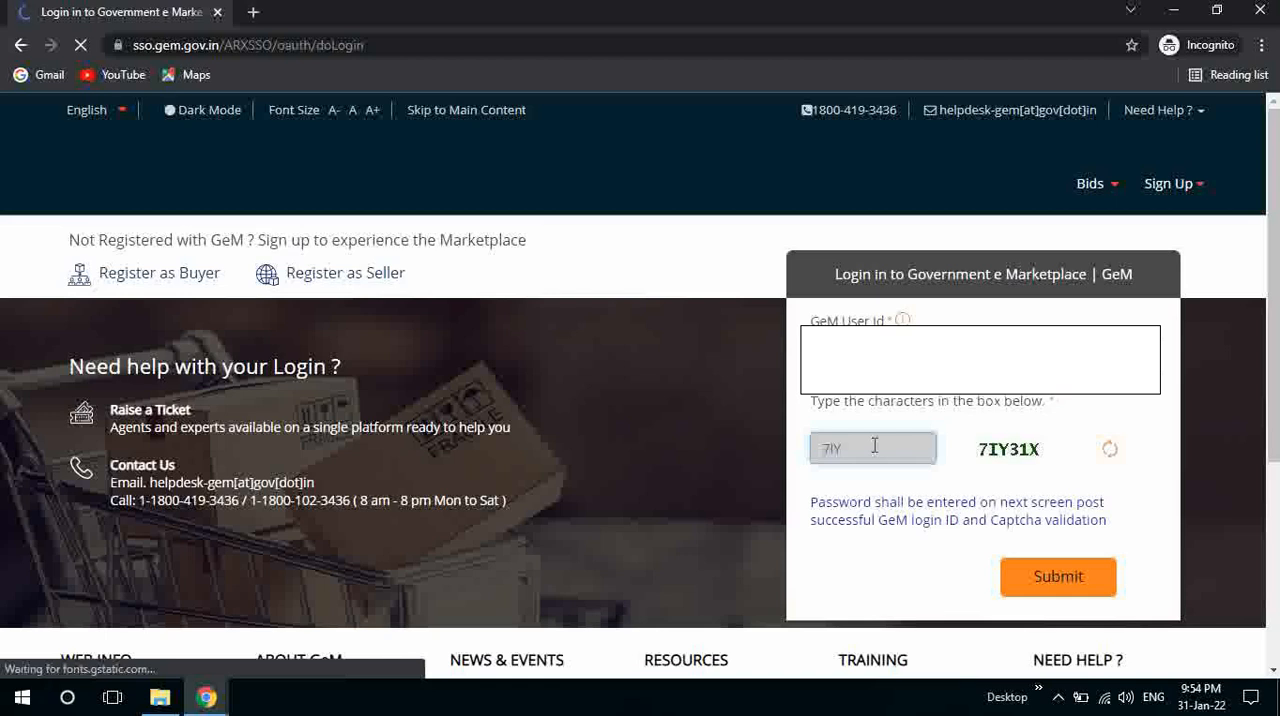
text(31X)
click(1065, 573)
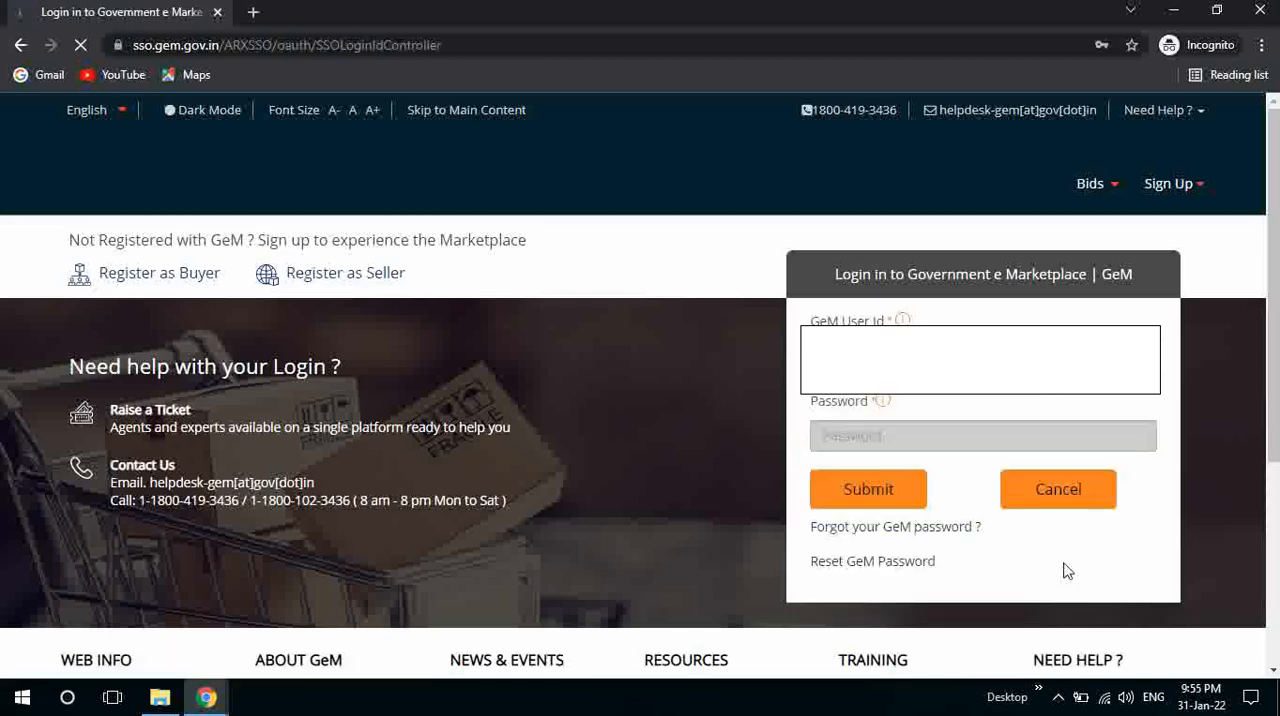
Step: Enter the account password and submit it to log in to GeM
click(868, 446)
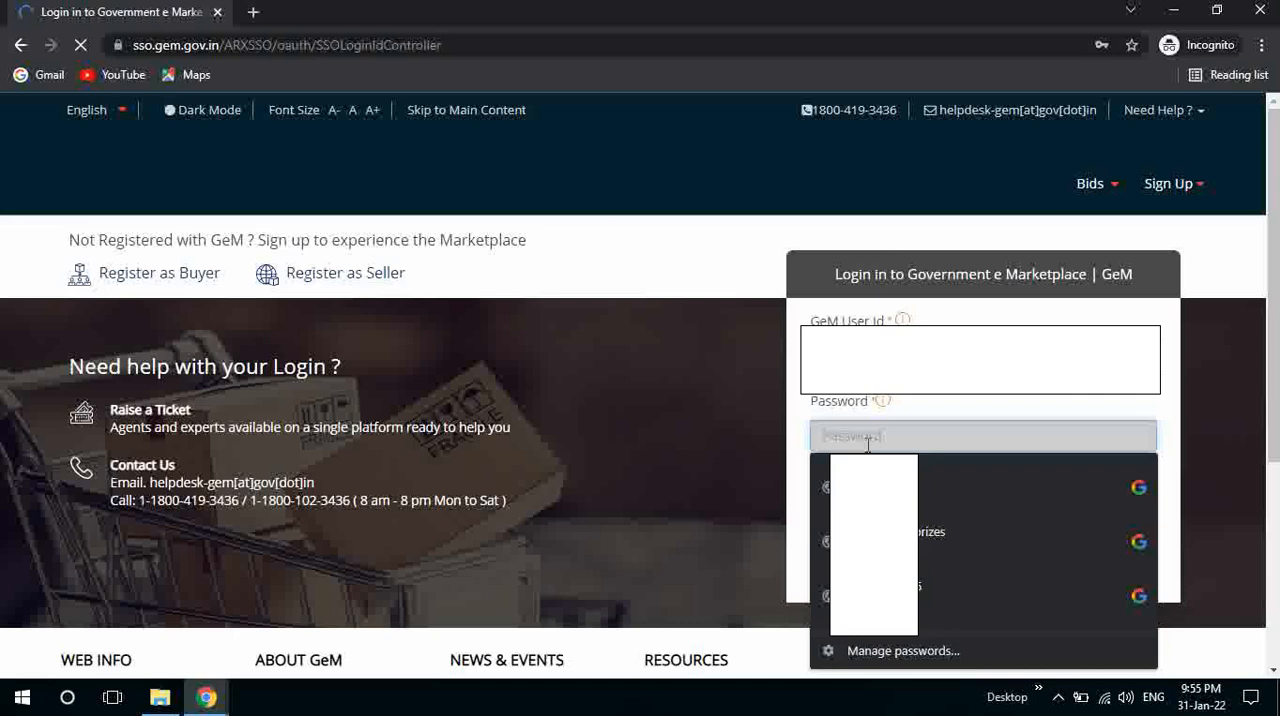
text(****)
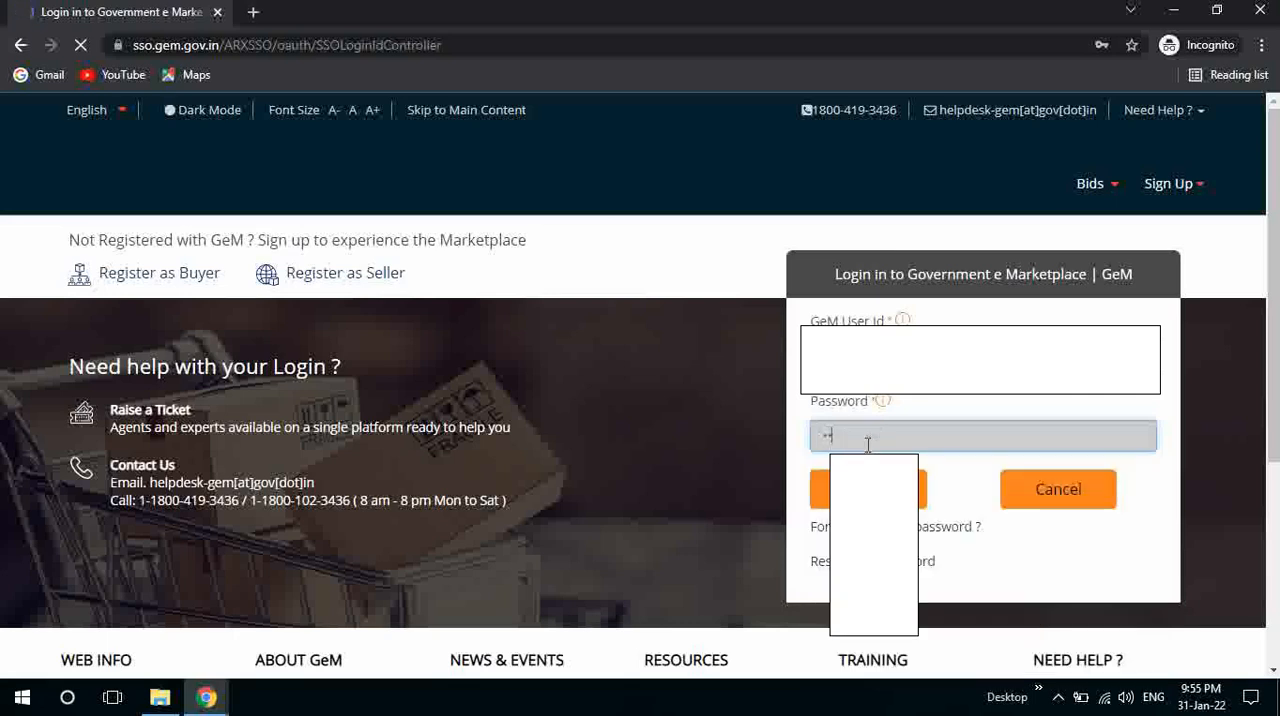
text(******)
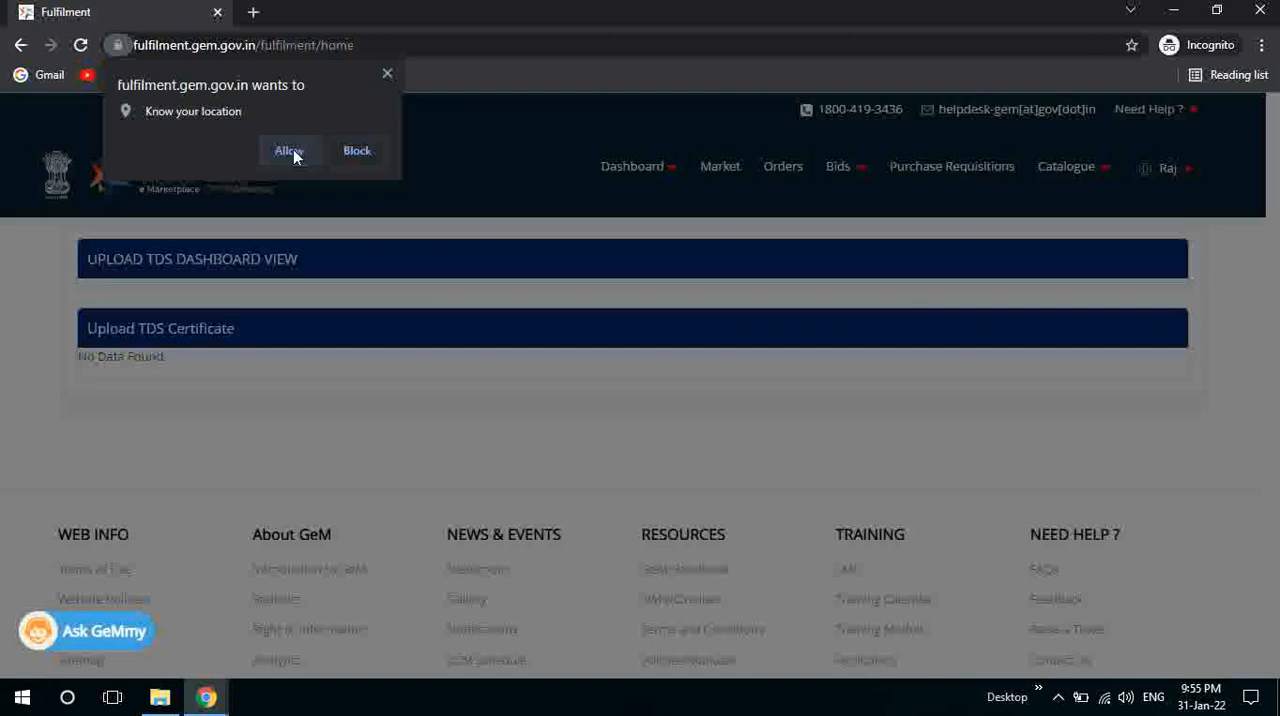
Step: Allow the site to know the location and open the seller dashboard, dismissing the error messages
click(293, 149)
click(390, 307)
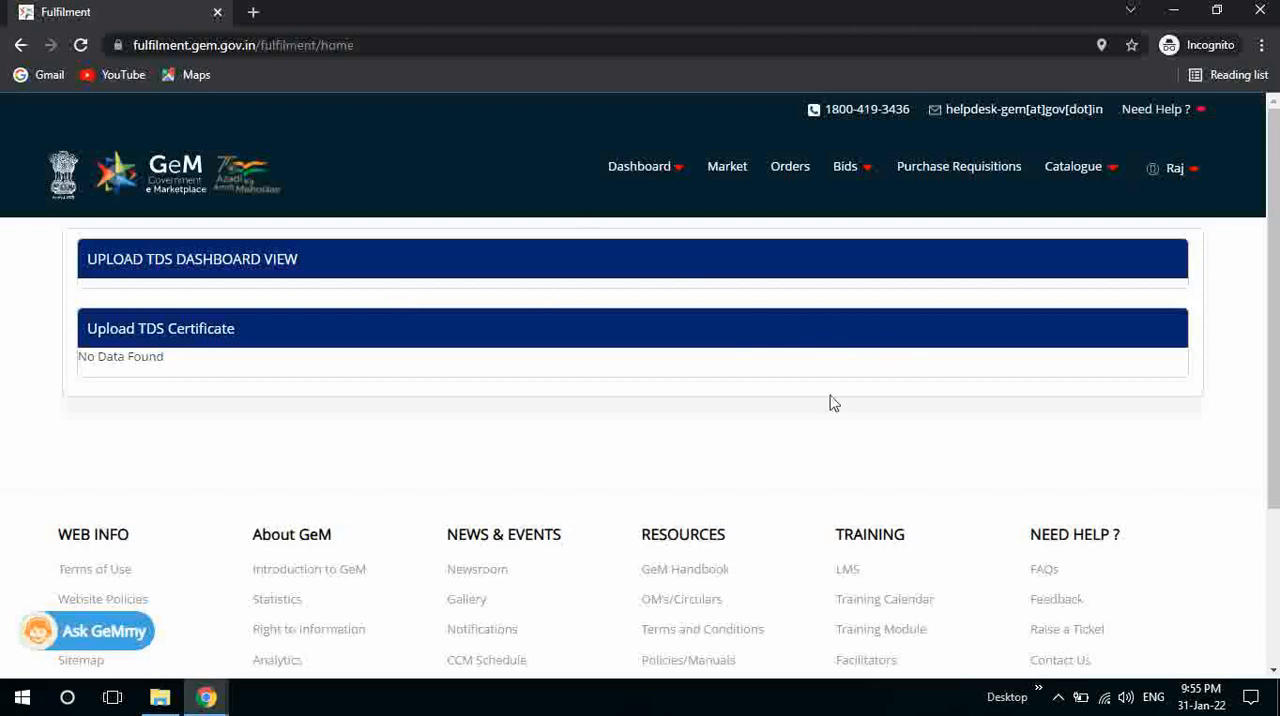
click(673, 170)
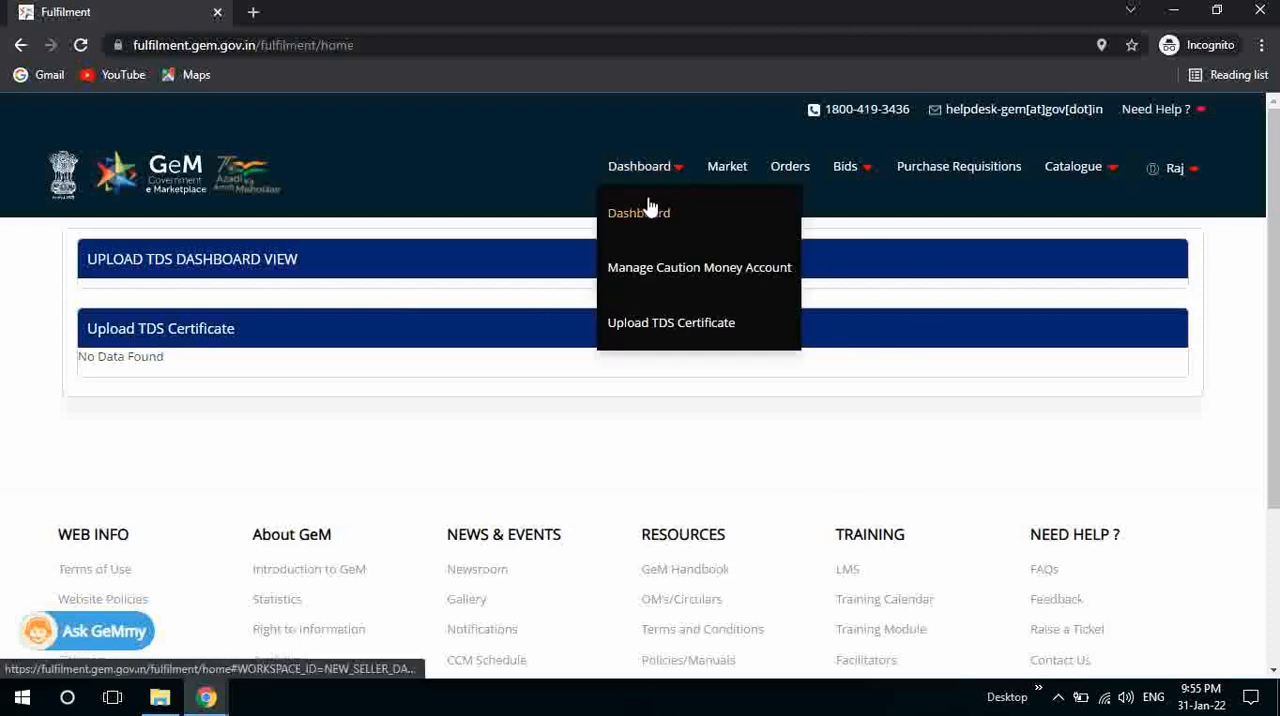
click(646, 211)
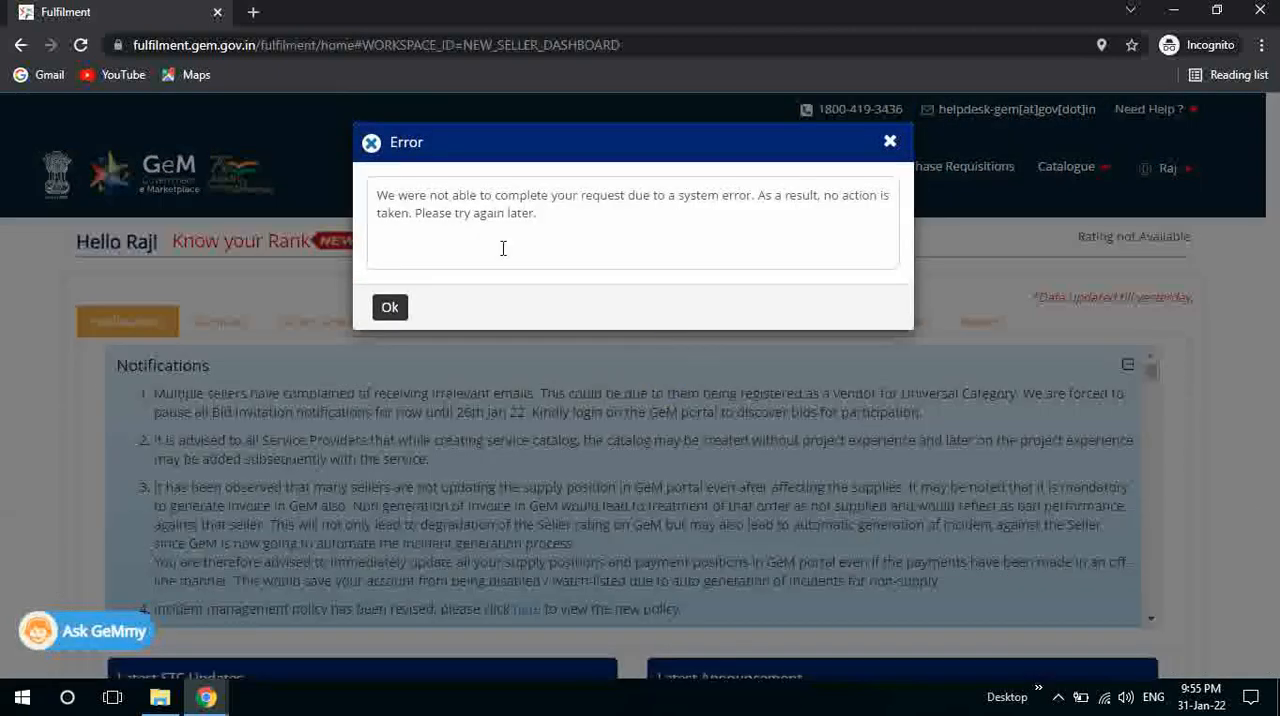
click(392, 314)
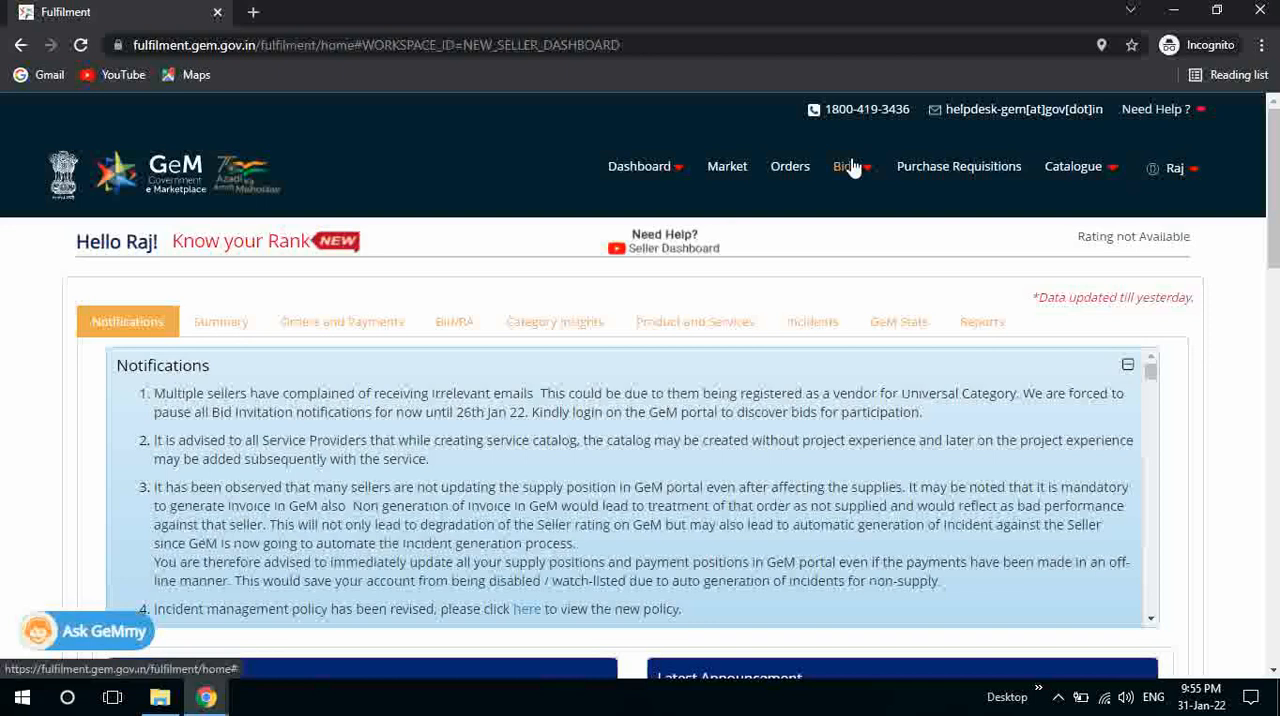
Step: Open the list of ongoing bids and show the Service Bids/RAs
click(848, 165)
click(790, 209)
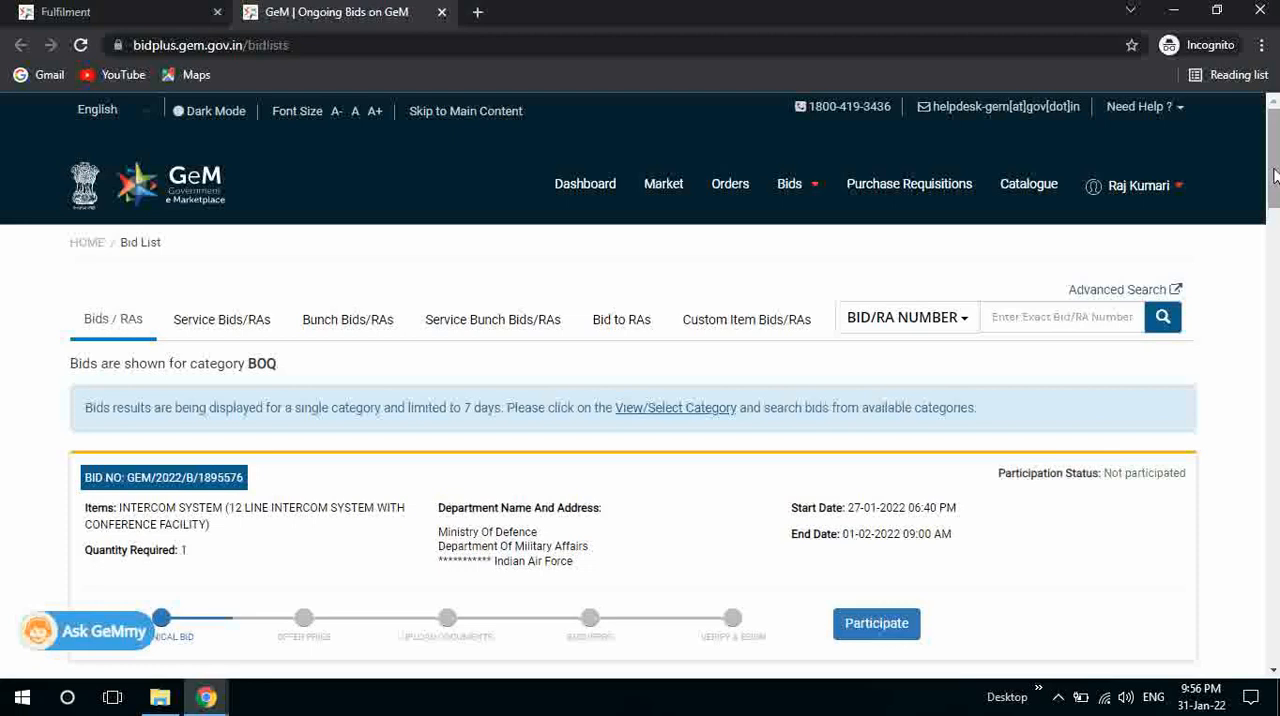
mouse_move(1275, 177)
mouse_down()
mouse_move(1275, 200)
mouse_move(1275, 180)
mouse_up()
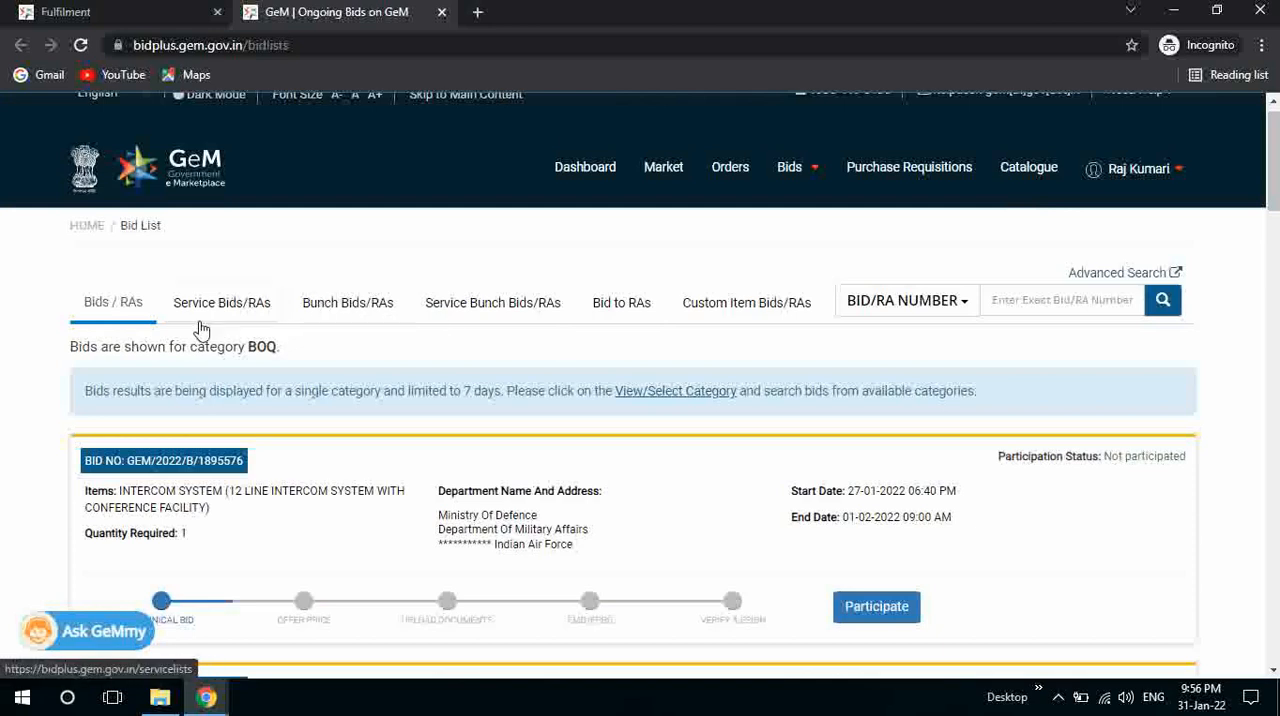
click(236, 310)
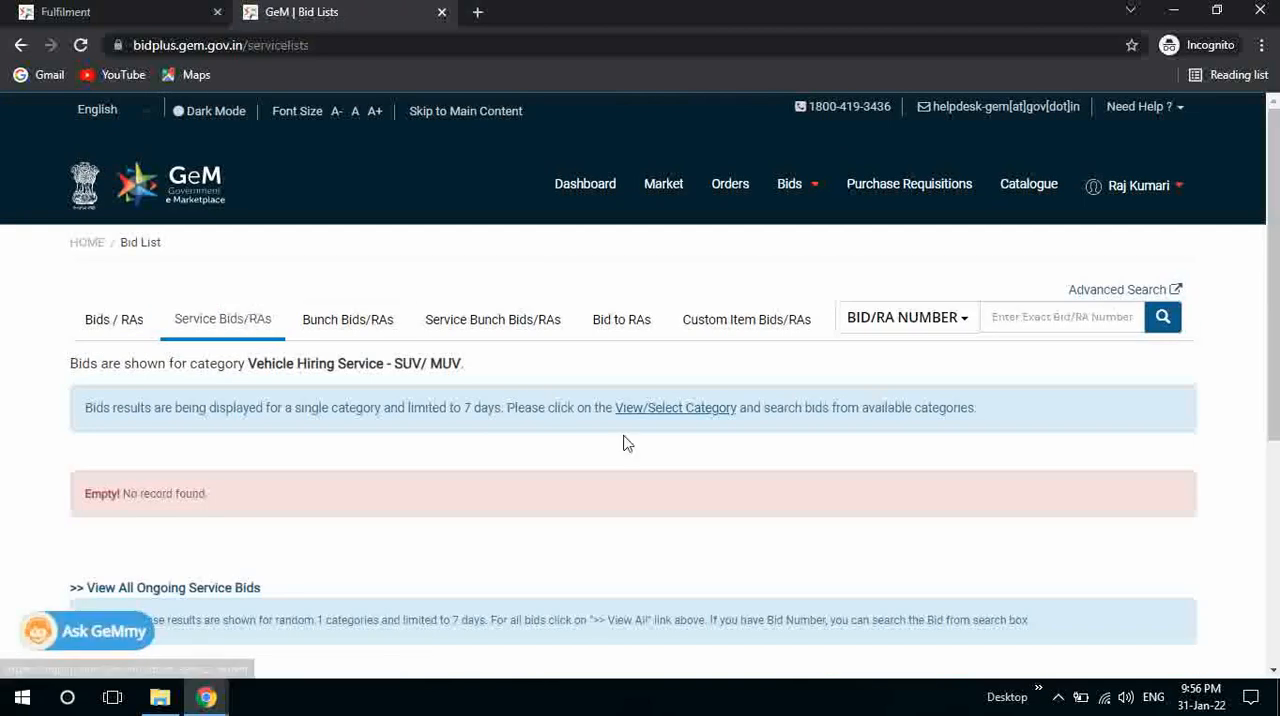
Step: Search the service bids for category Monthly Basis Cab & Taxi Hiring Services - Sedan; 2000 Km | 320 Hours; Outstation 24*7
click(676, 418)
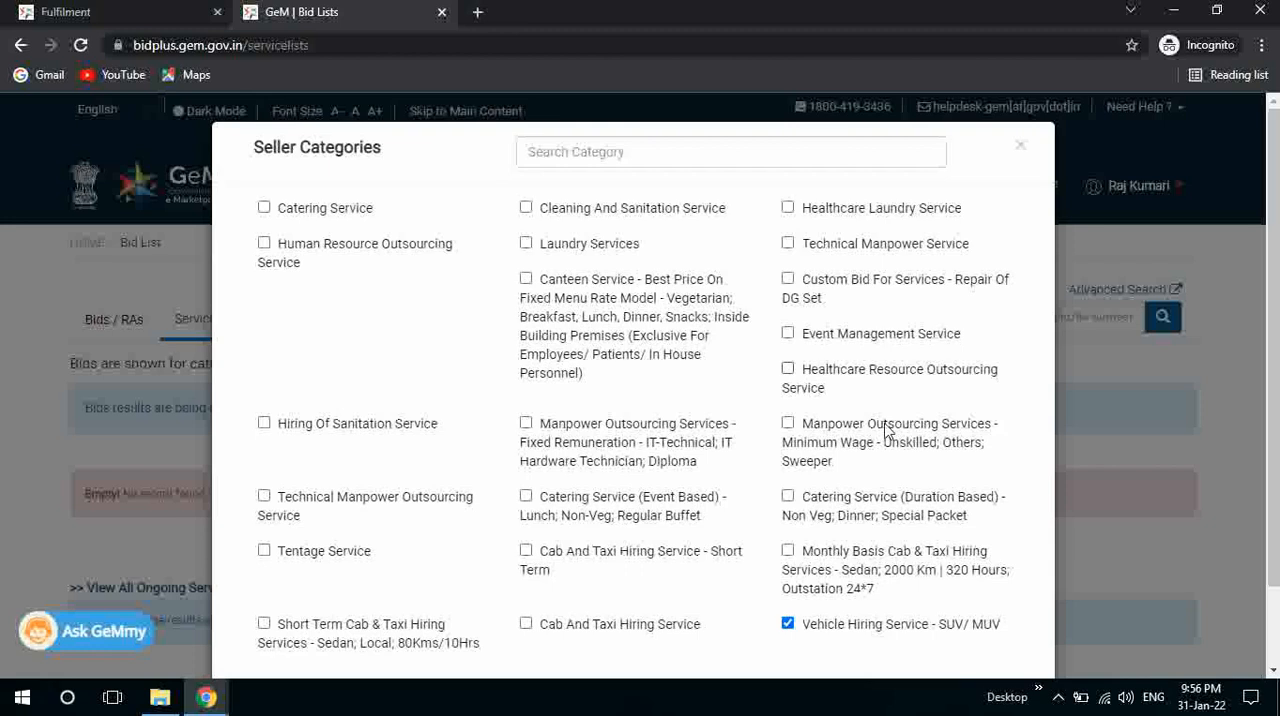
click(801, 628)
scroll(1066, 537, down, 2)
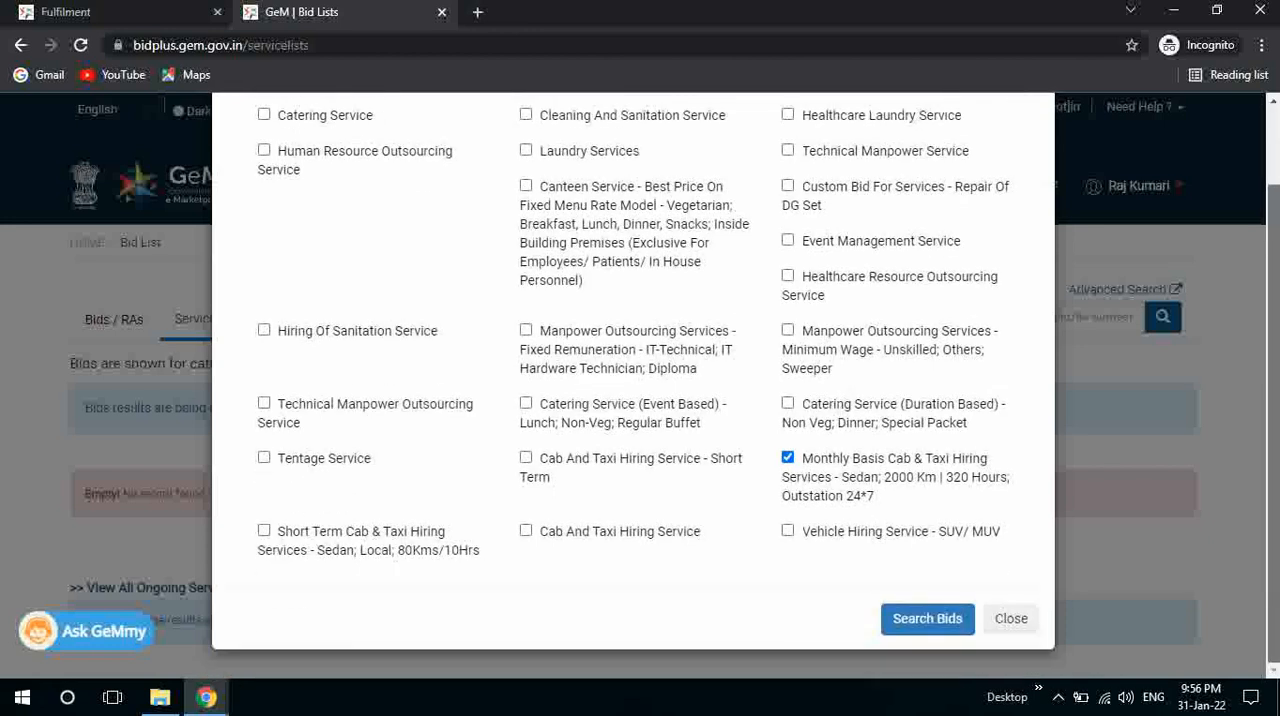
click(925, 617)
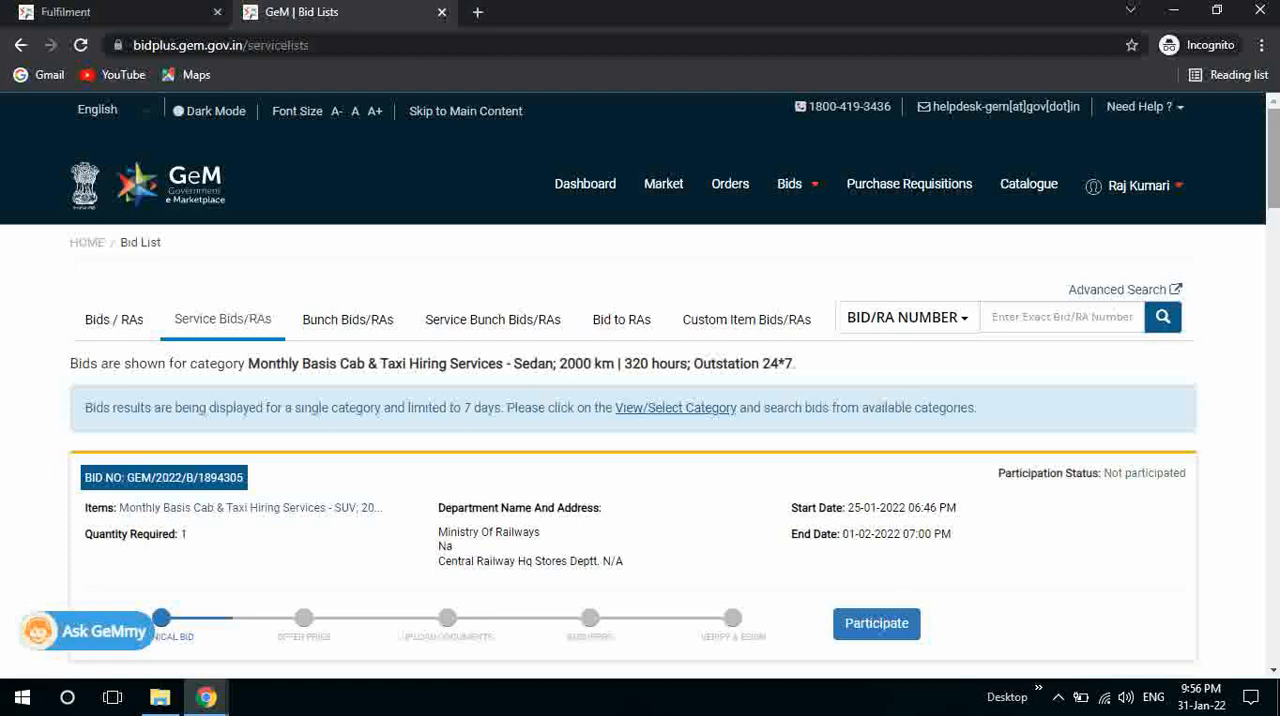
Step: Minimize the browser windows and open the PDF GeM-Bidding-3087822 from the GeM Bid folder on Local Disk (D:)
scroll(1272, 178, down, 1)
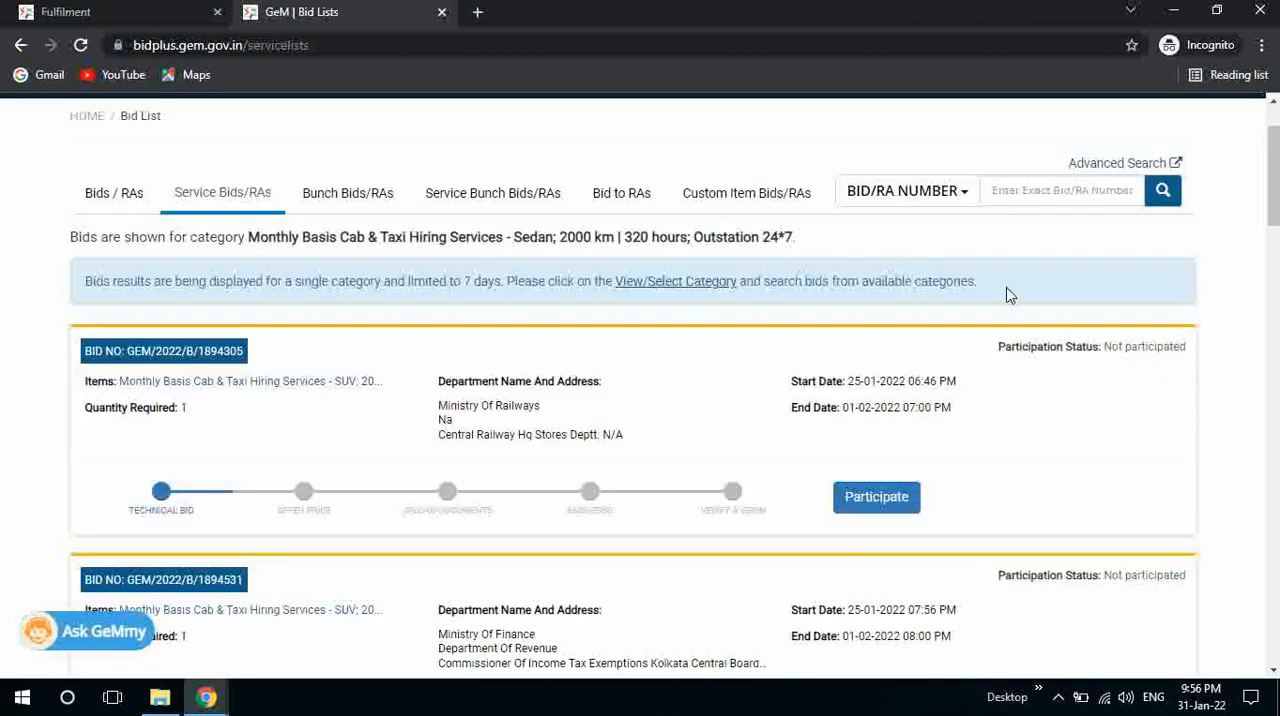
click(1024, 190)
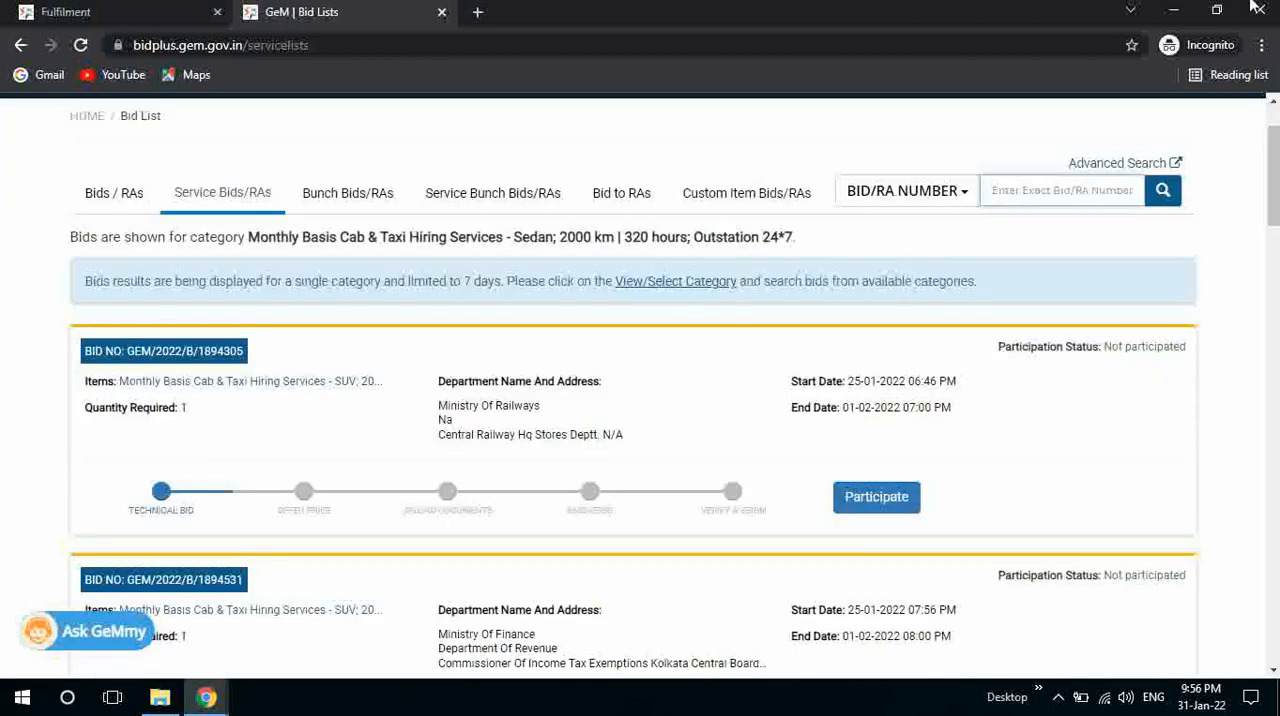
click(1175, 14)
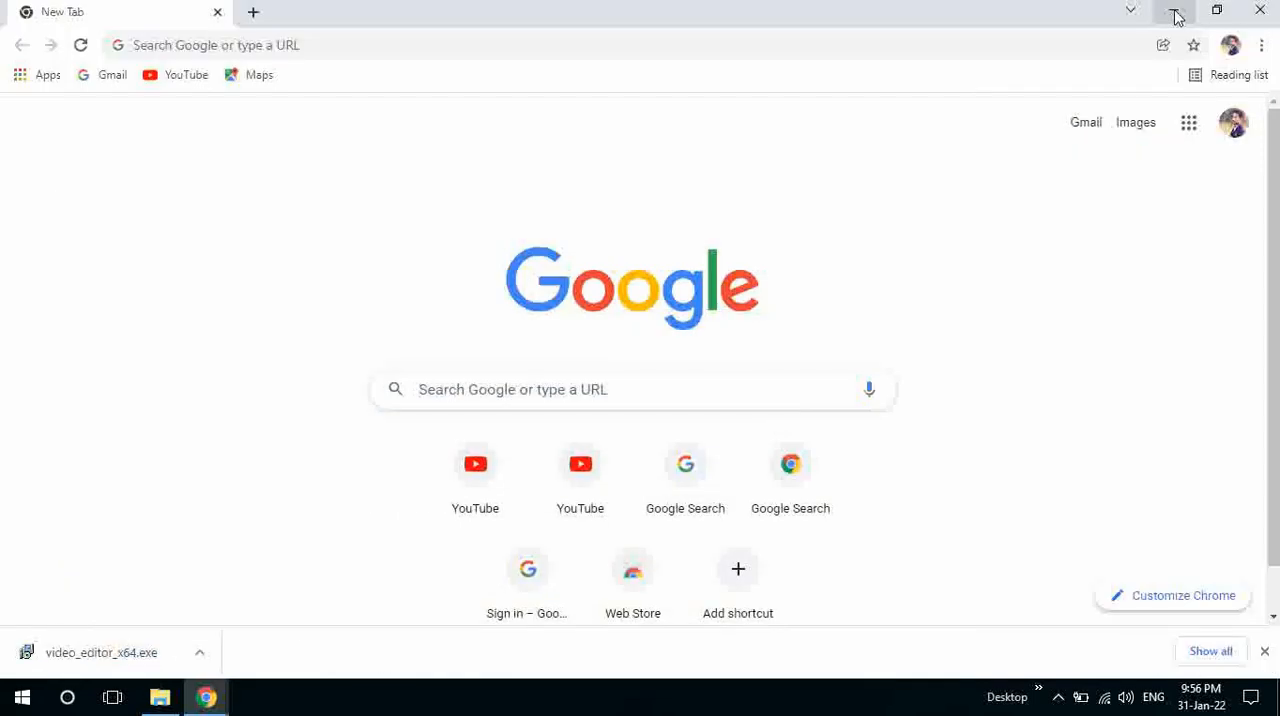
click(1175, 14)
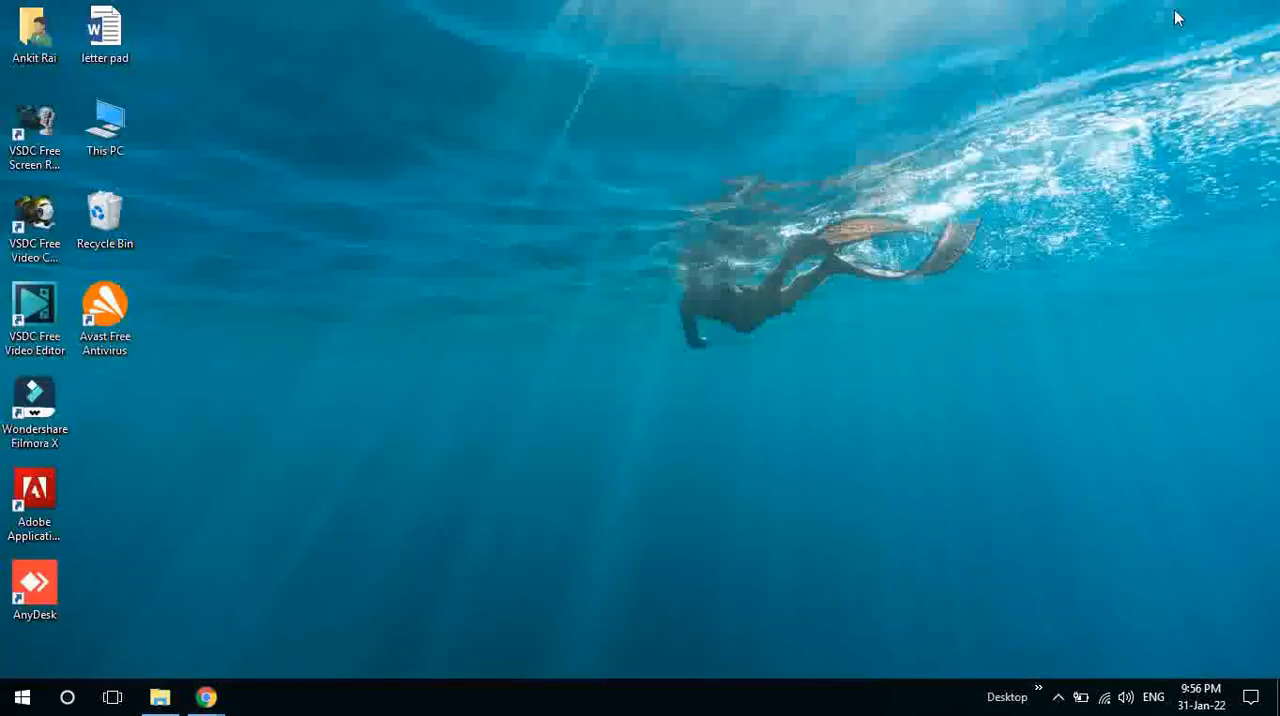
double_click(100, 152)
click(494, 363)
double_click(494, 363)
double_click(244, 214)
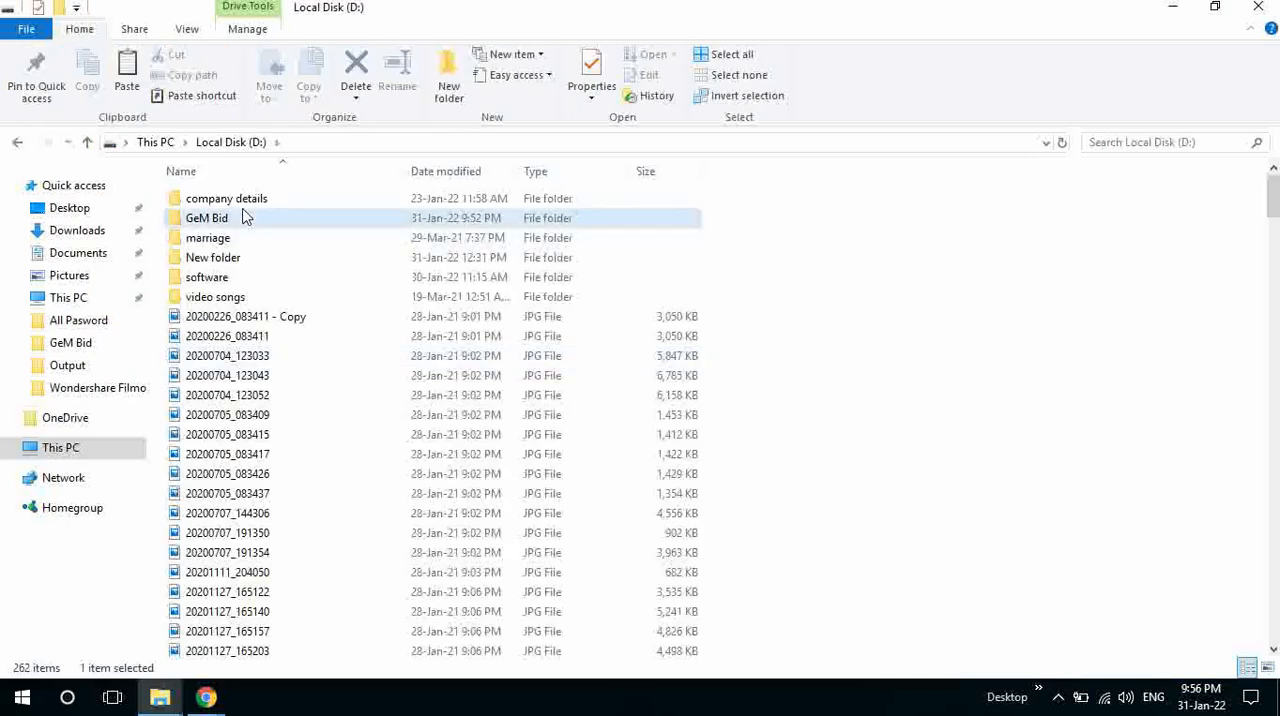
click(224, 222)
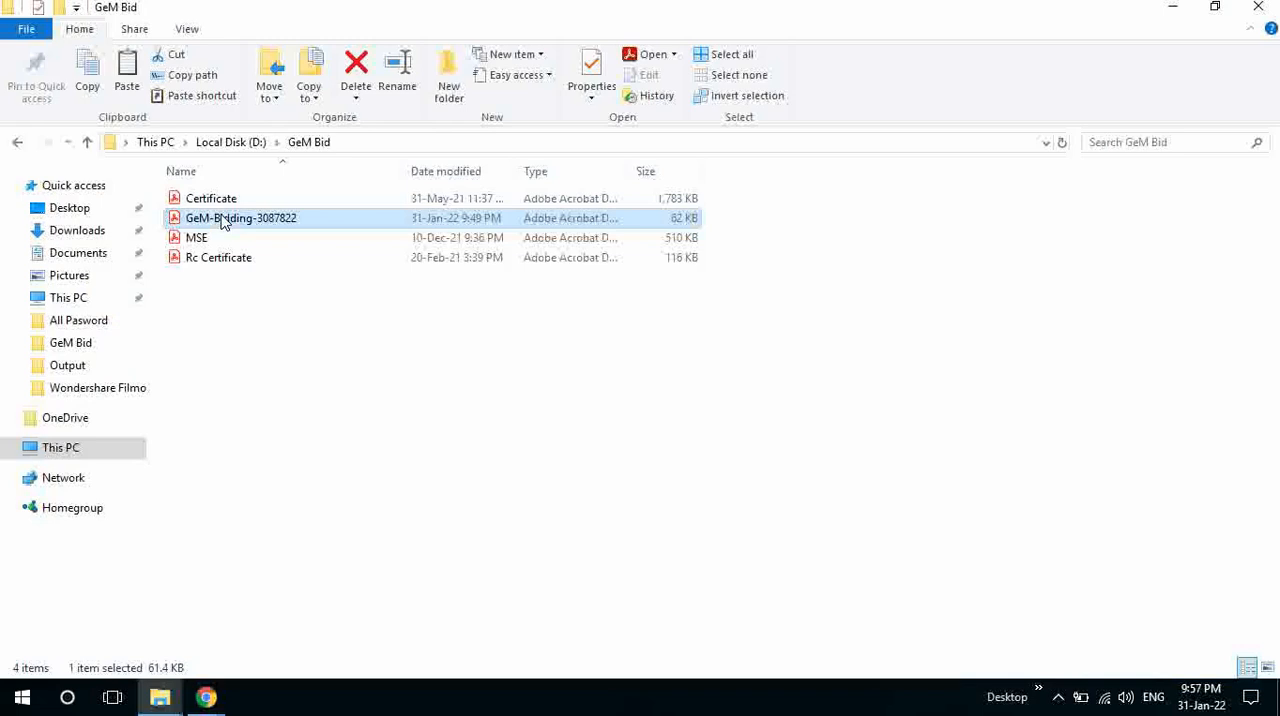
double_click(224, 222)
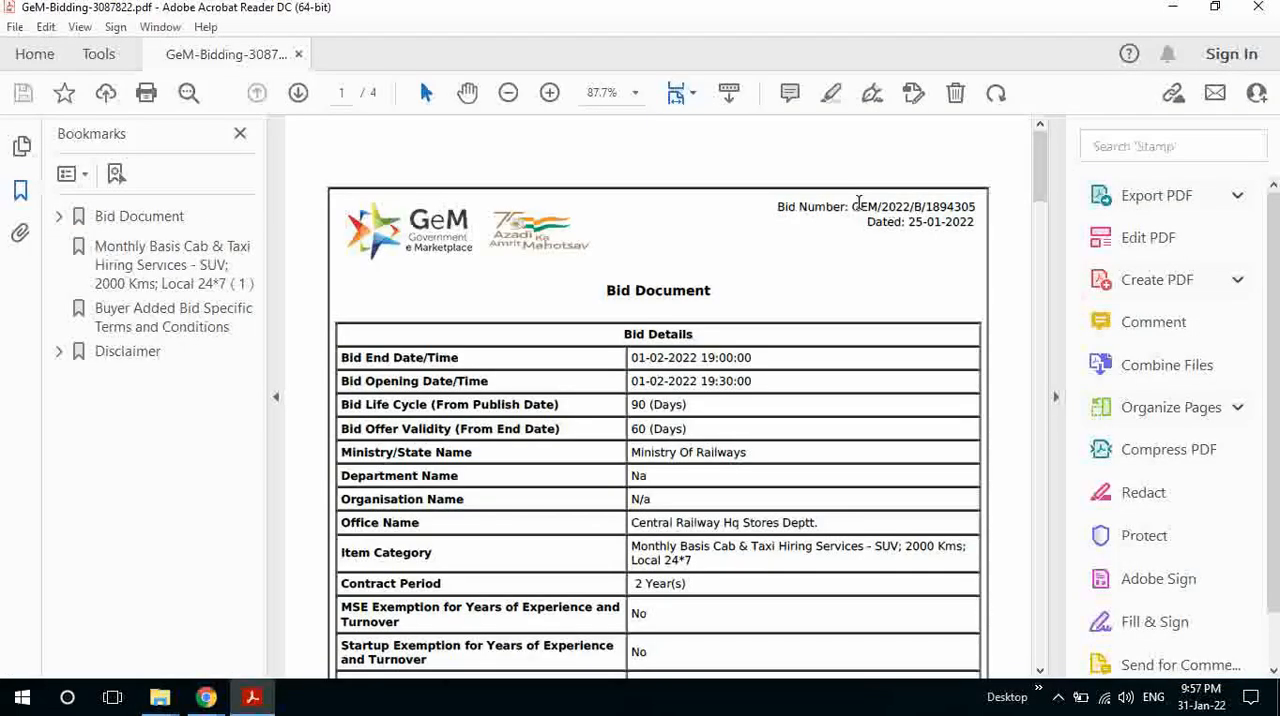
Step: Copy the bid number GEM/2022/B/1894305 from the bid document
drag(854, 205, 976, 203)
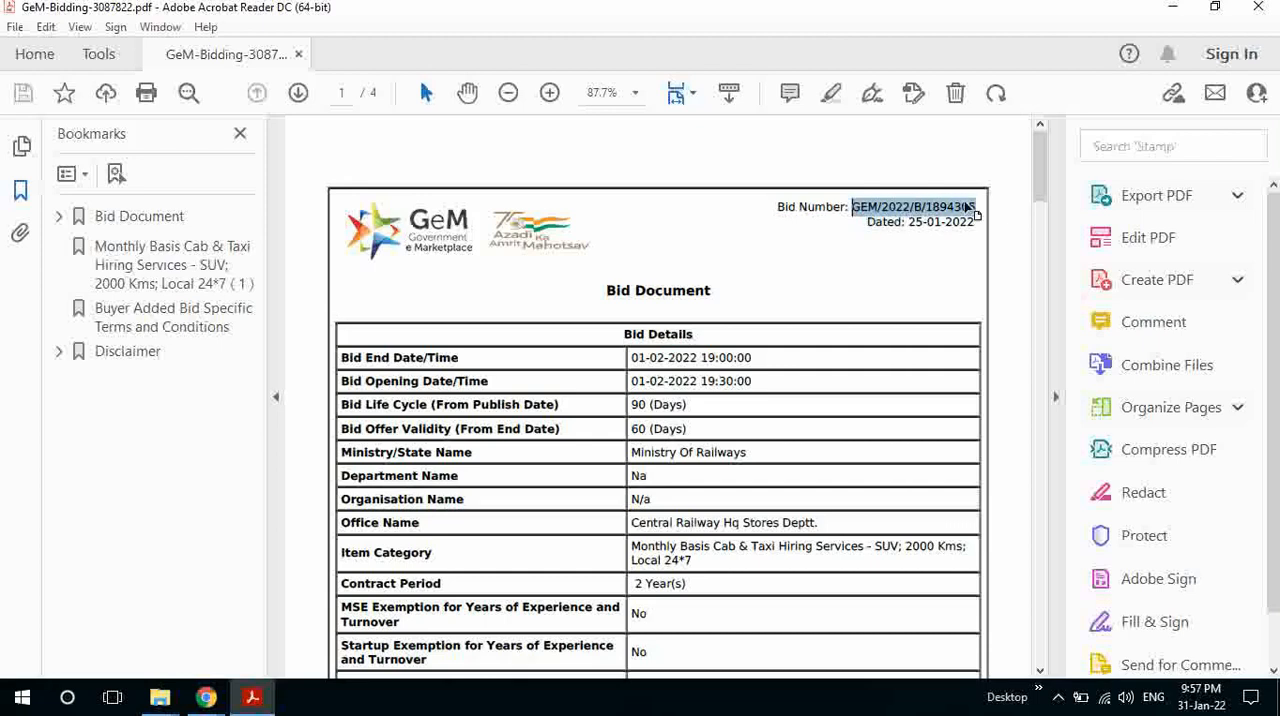
right_click(913, 213)
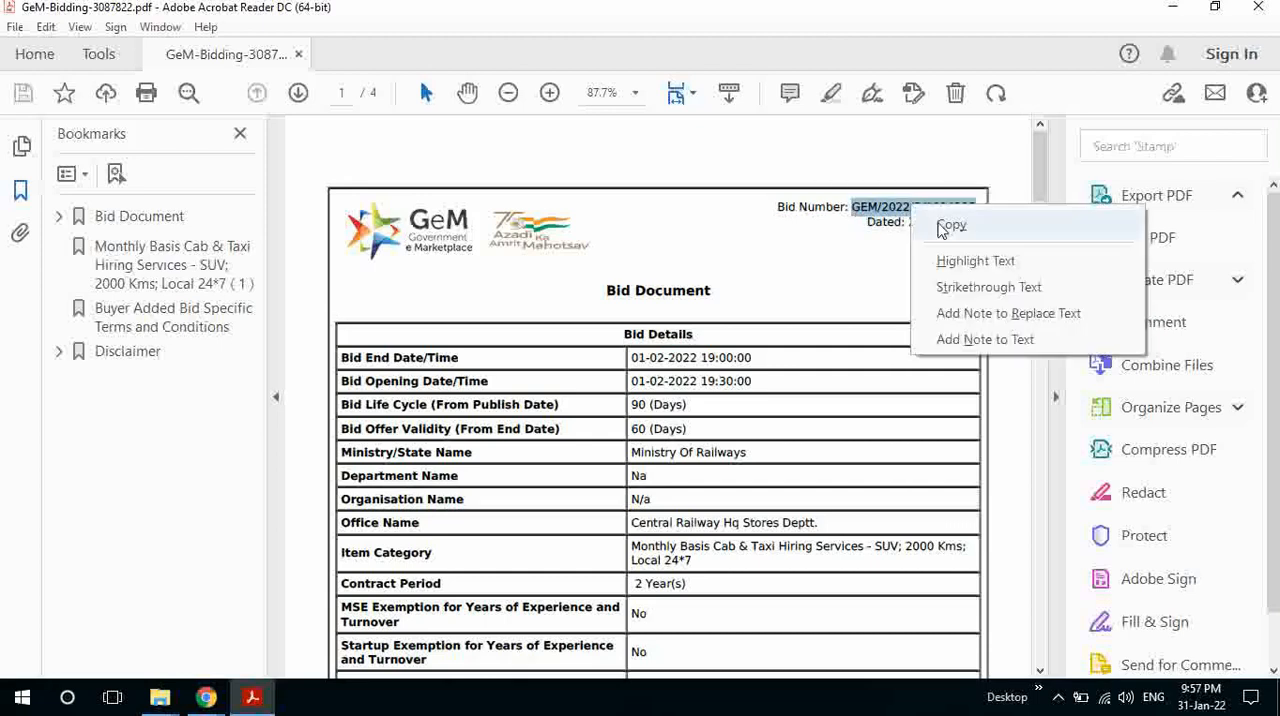
click(950, 223)
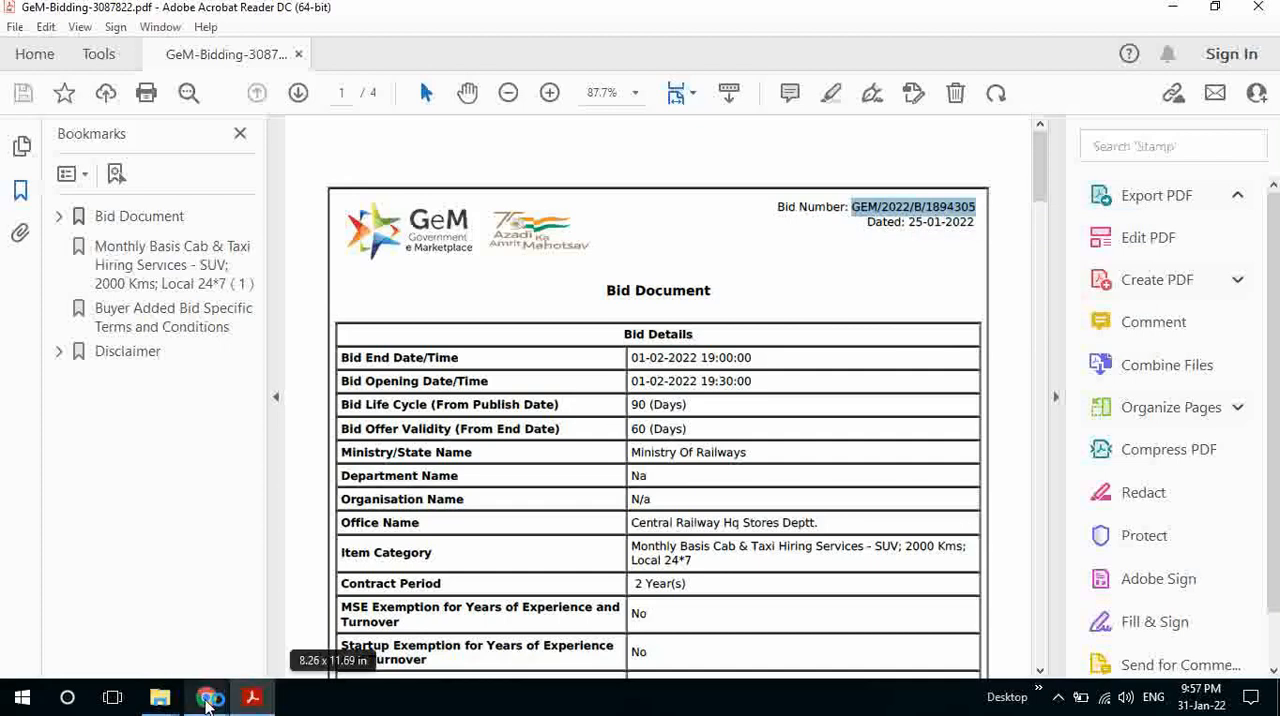
Step: Switch back to the Chrome bid list and search the service bids for the copied bid number GEM/2022/B/1894305
mouse_move(206, 695)
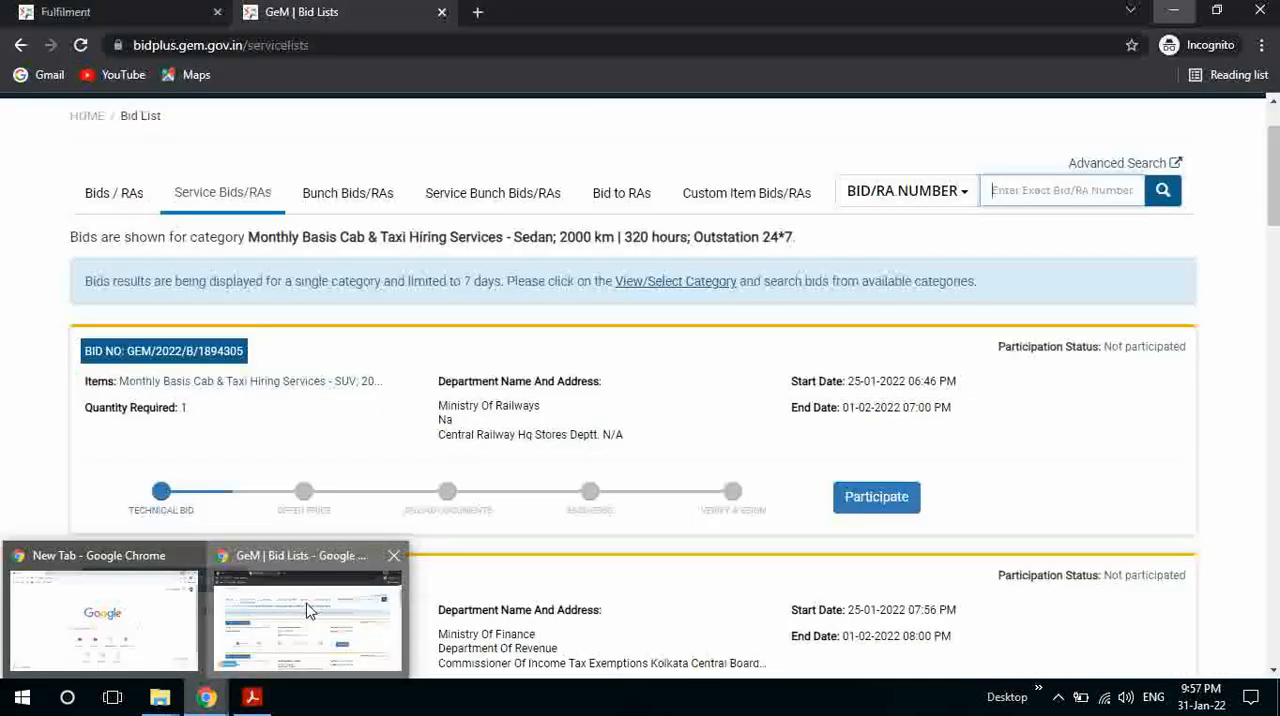
click(305, 612)
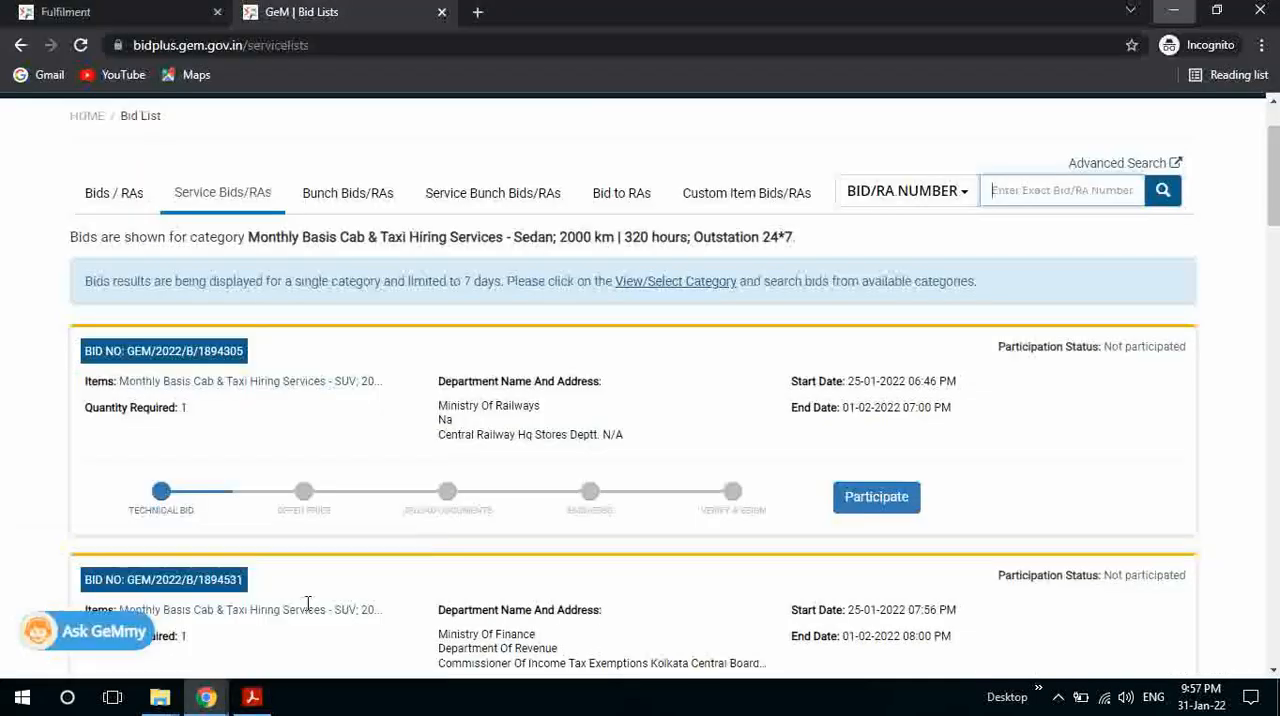
right_click(996, 193)
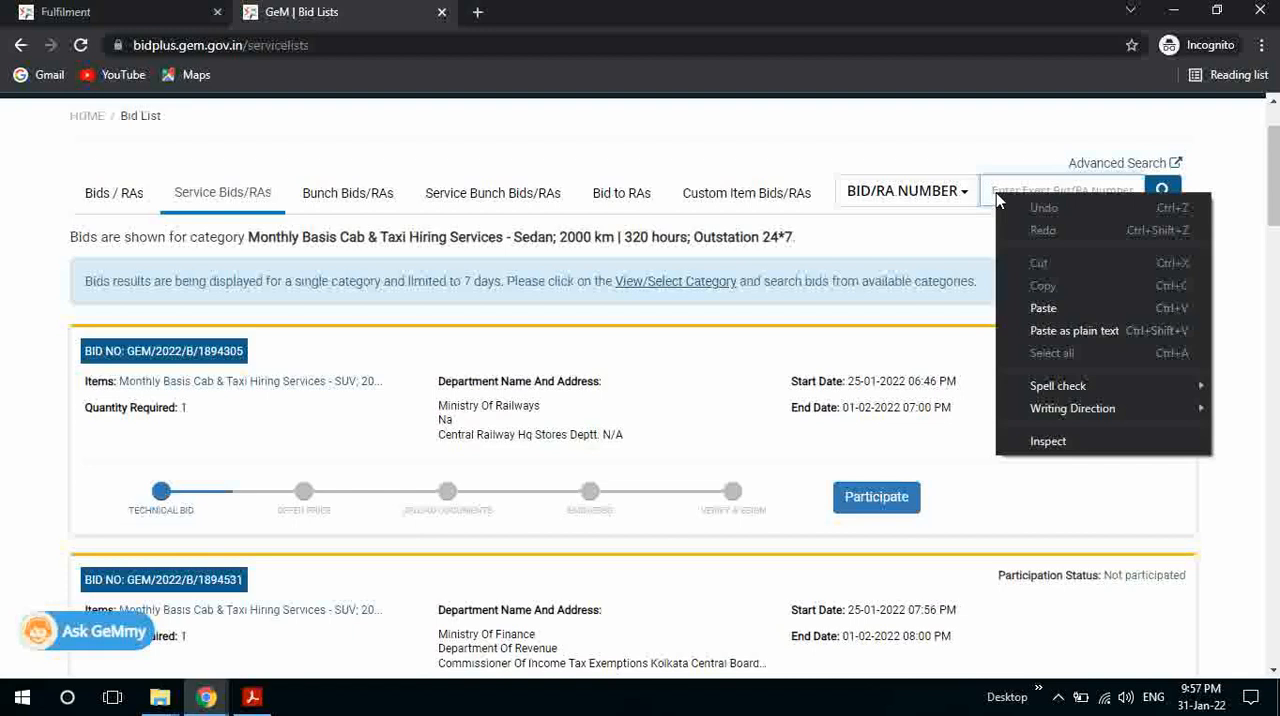
click(1044, 308)
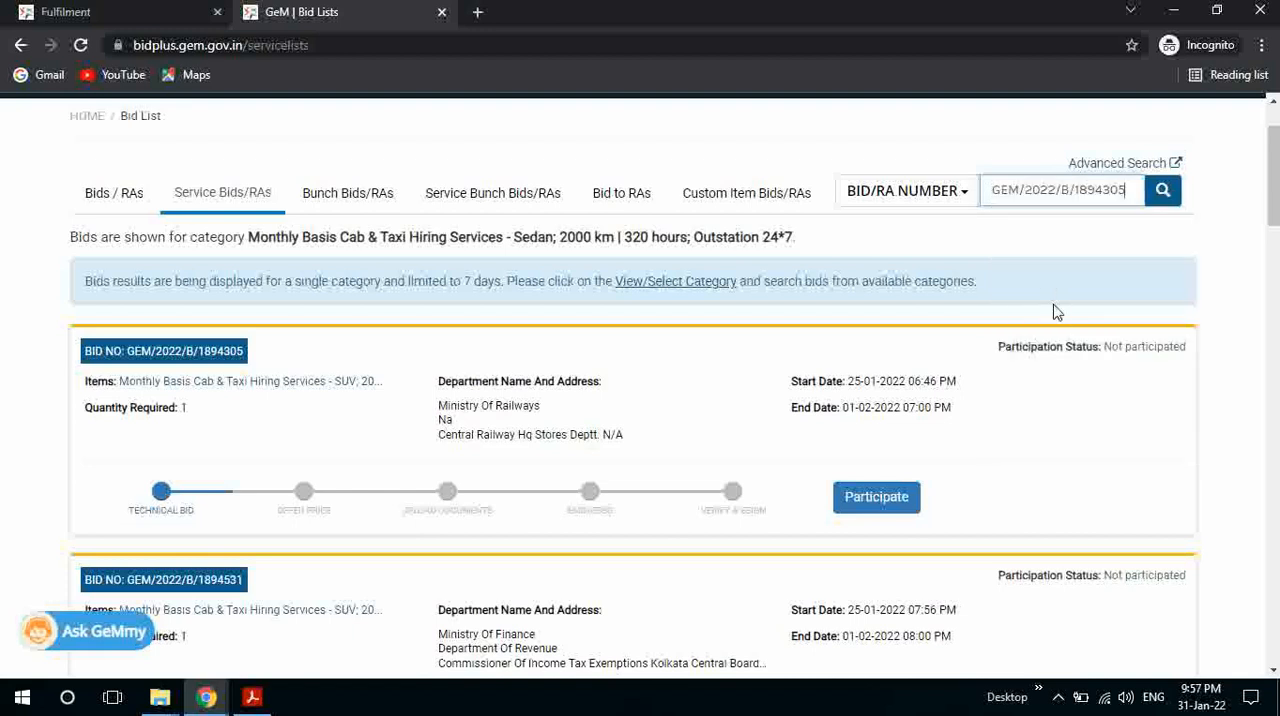
click(1164, 190)
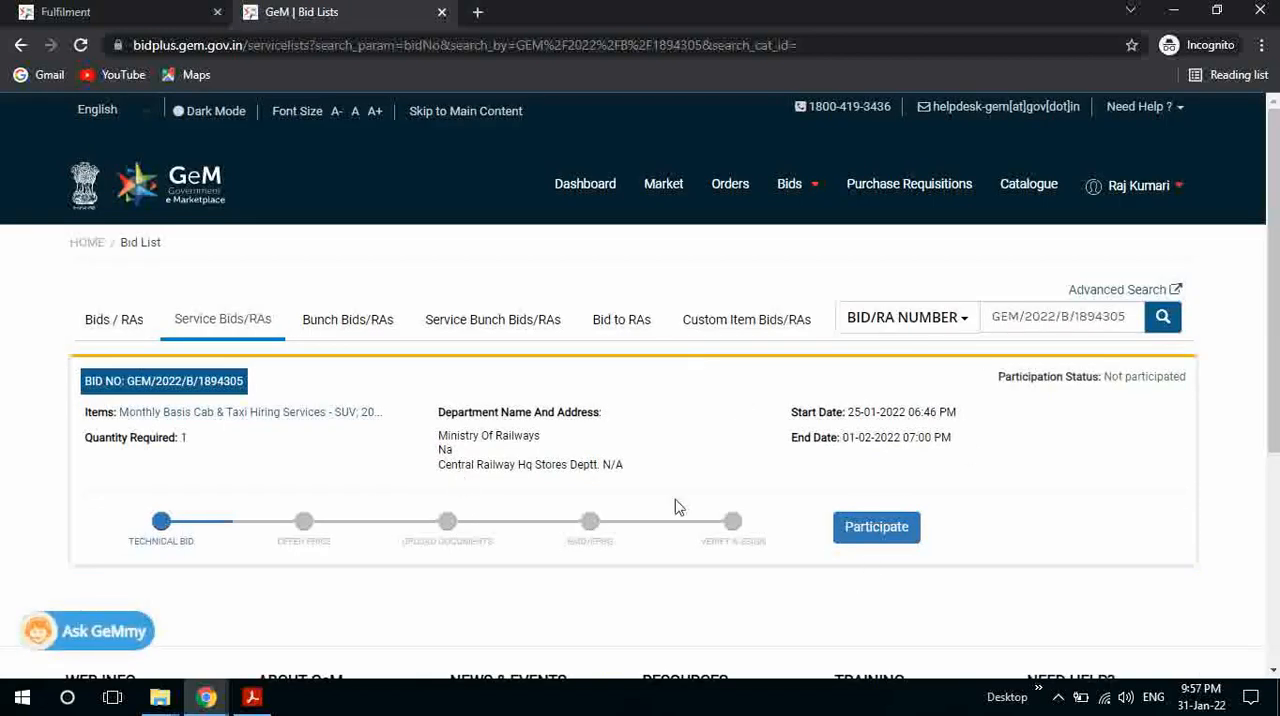
Step: Start participating in bid GEM/2022/B/1894305 and open the Item - 1 technical bid for the Monthly Basis Cab & Taxi Hiring Services
click(878, 533)
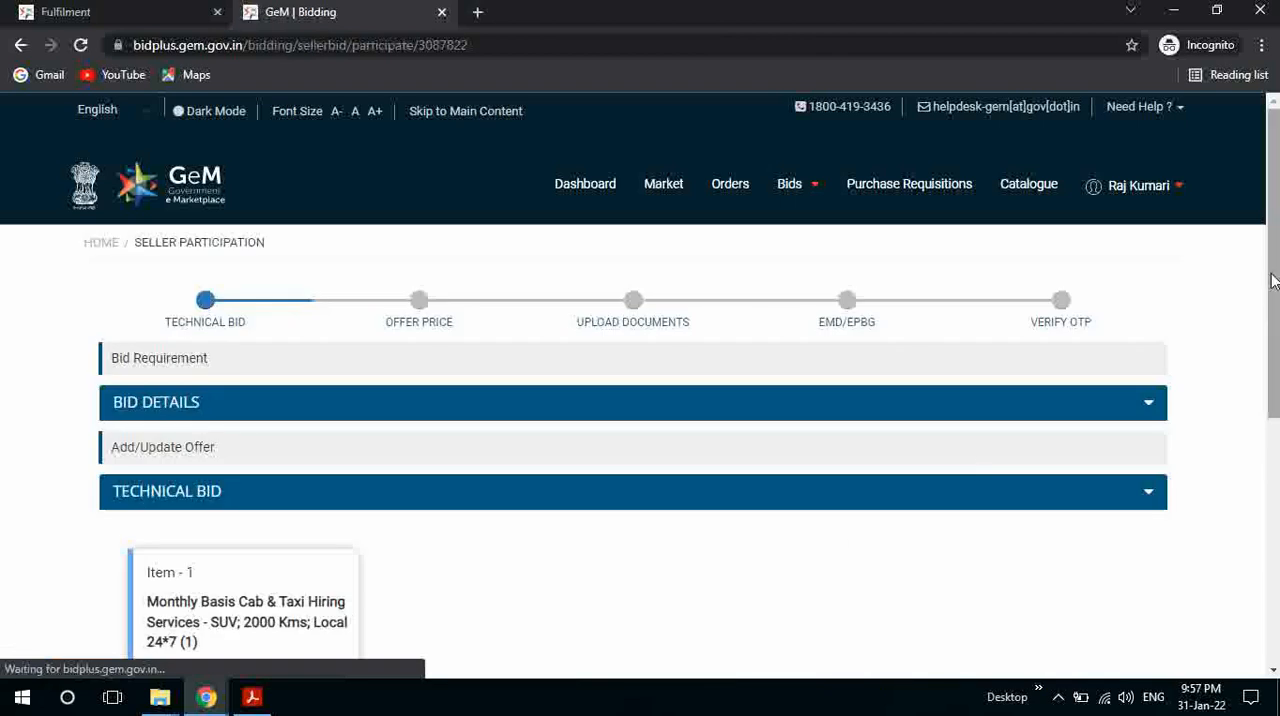
scroll(1268, 281, down, 2)
mouse_move(1273, 338)
mouse_down()
mouse_move(1273, 350)
mouse_move(1273, 338)
mouse_up()
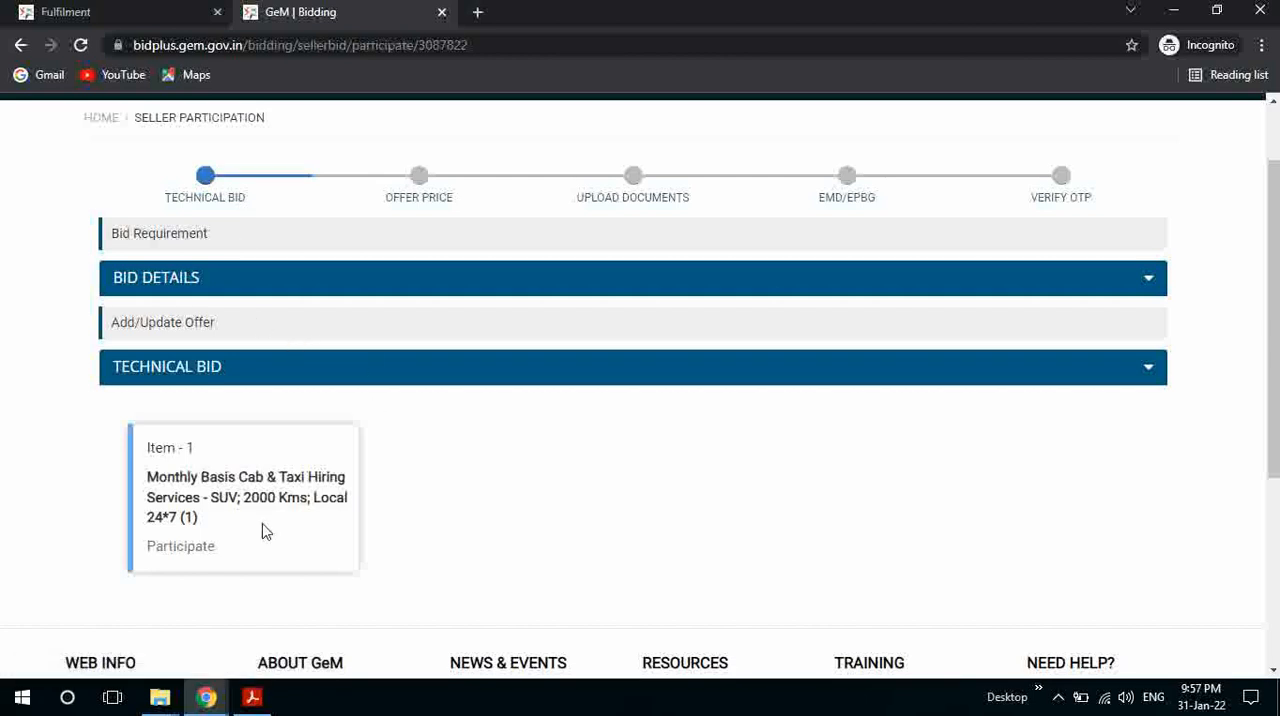
double_click(197, 450)
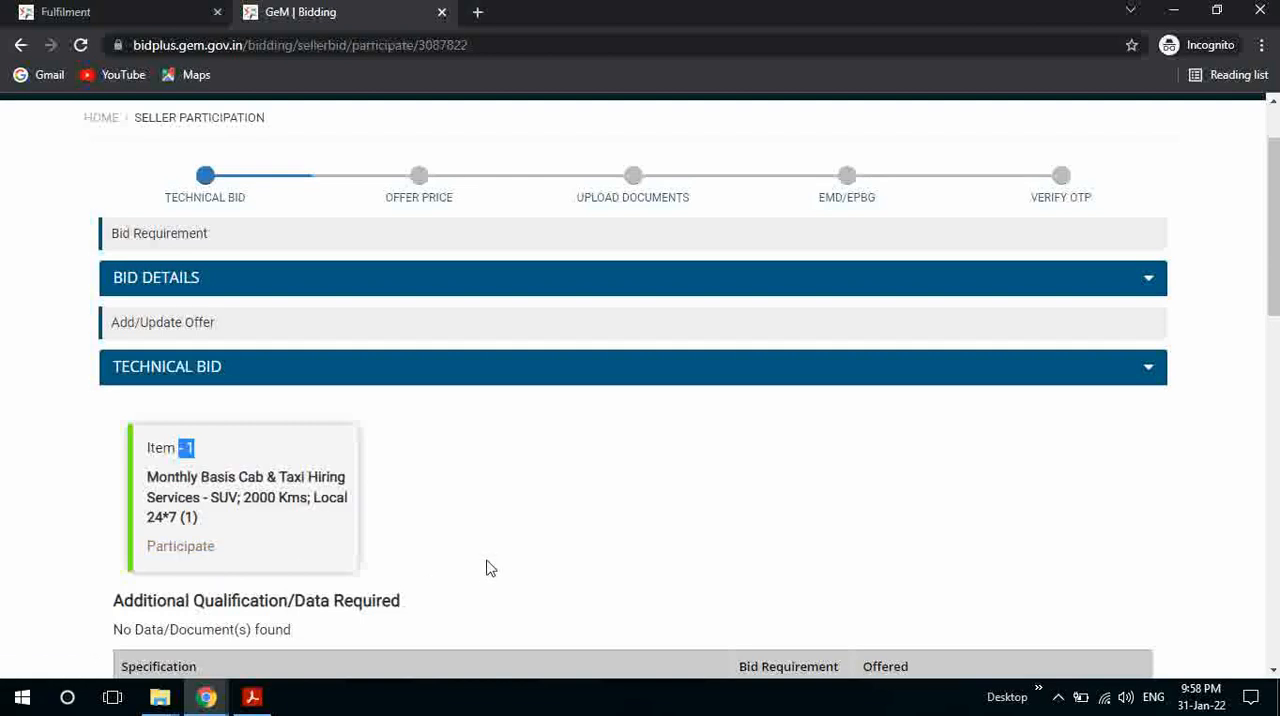
Step: Set the offered Vehicle Type to SUV in the core specifications
drag(1276, 206, 1276, 288)
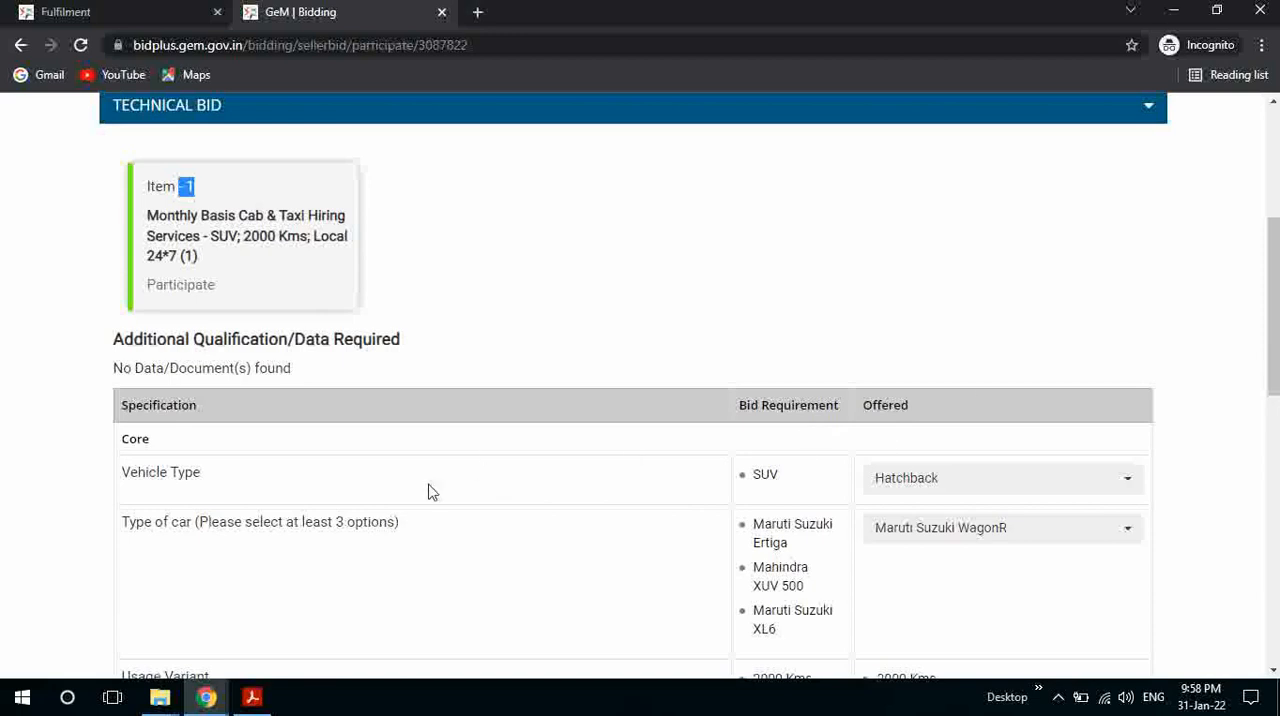
drag(1272, 268, 1272, 325)
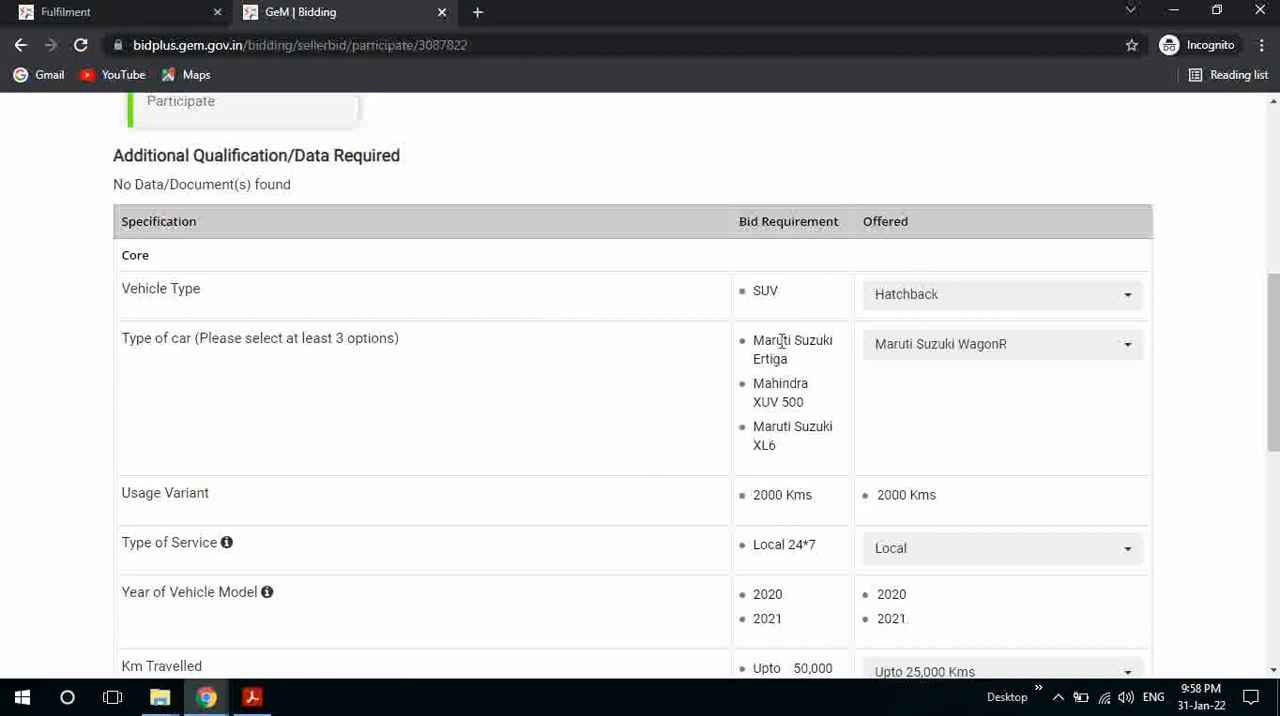
click(918, 290)
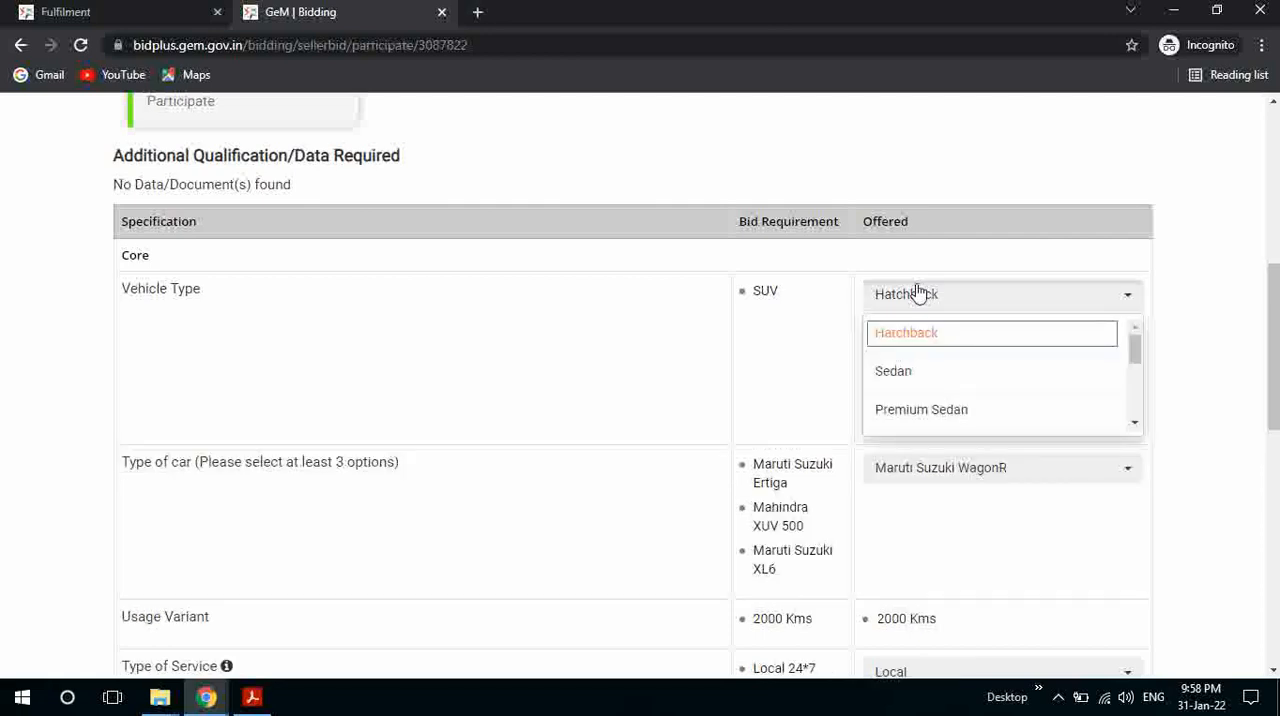
drag(1133, 347, 1136, 370)
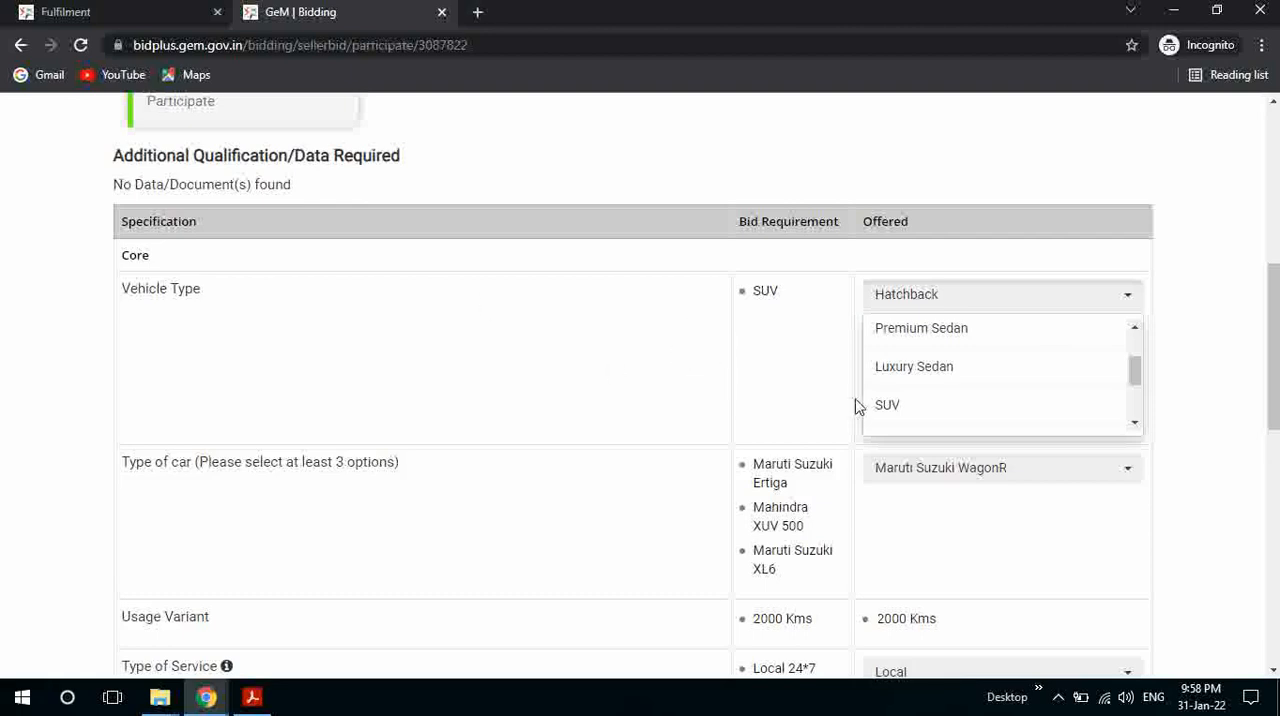
click(909, 405)
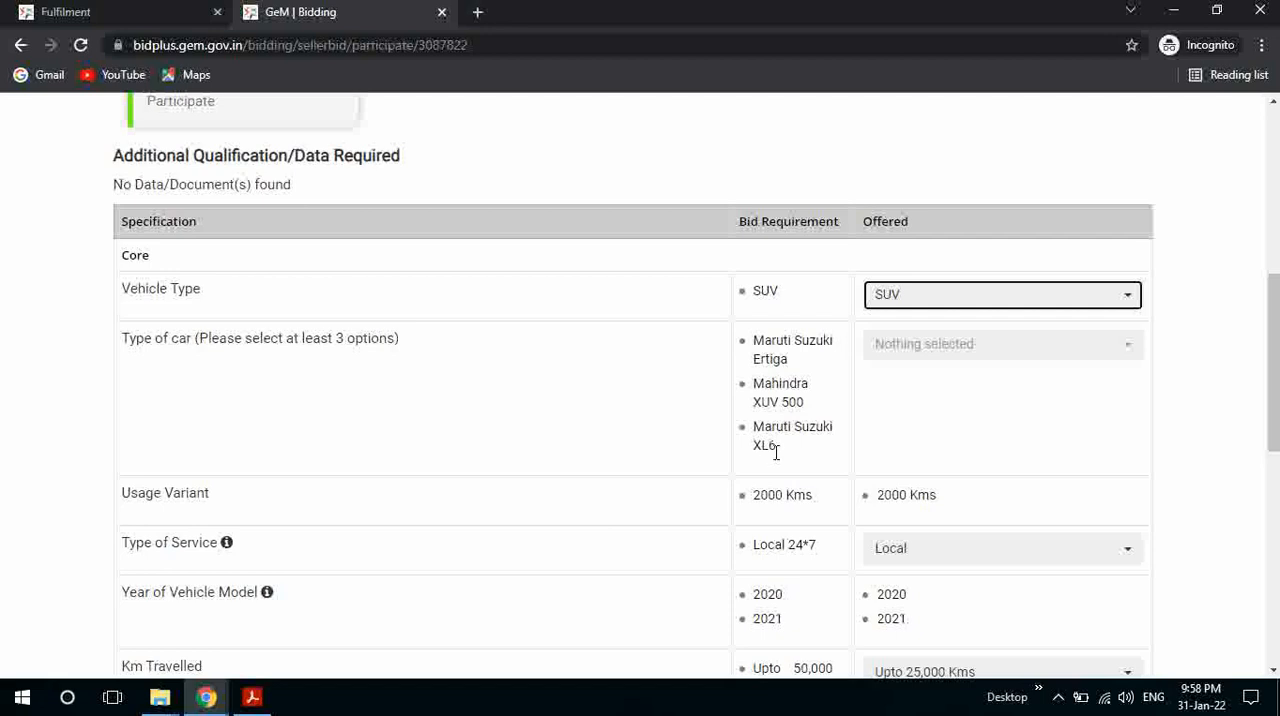
Step: Look through the car models offered for Type of car and select Maruti Suzuki Ertiga and Mahindra XUV 500
click(900, 352)
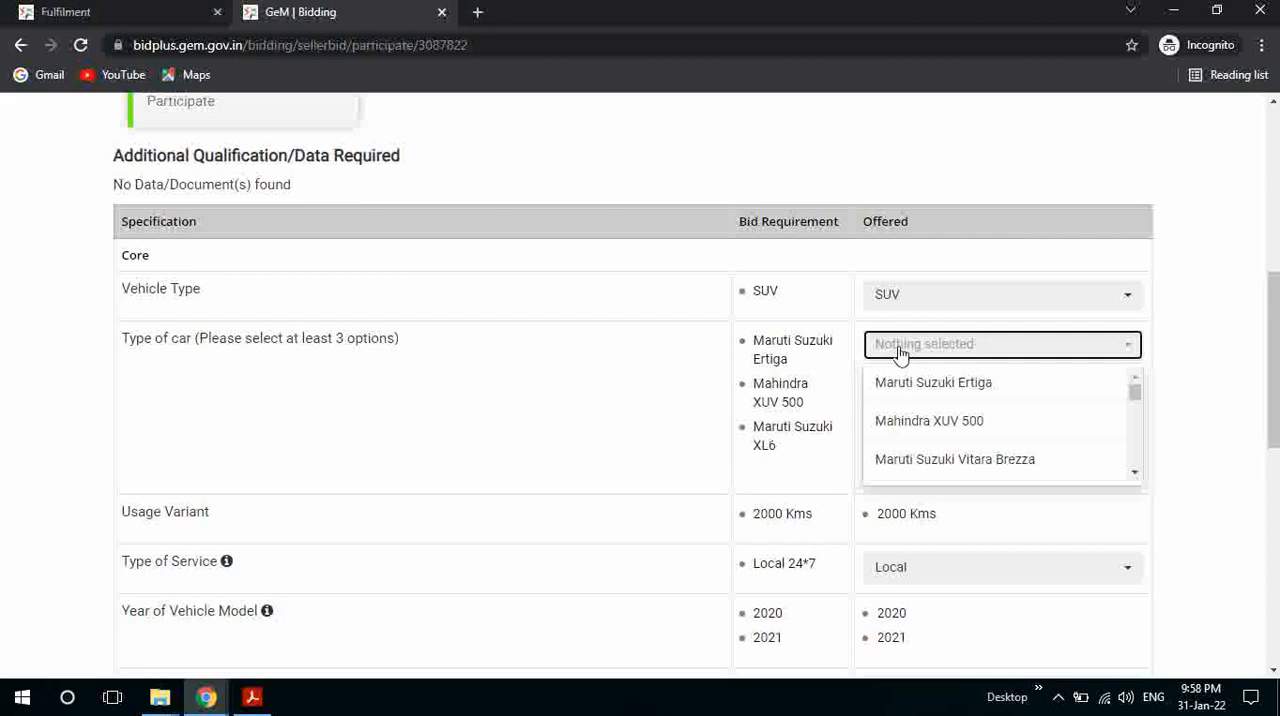
key(Down)
key(Down)
key(Down)
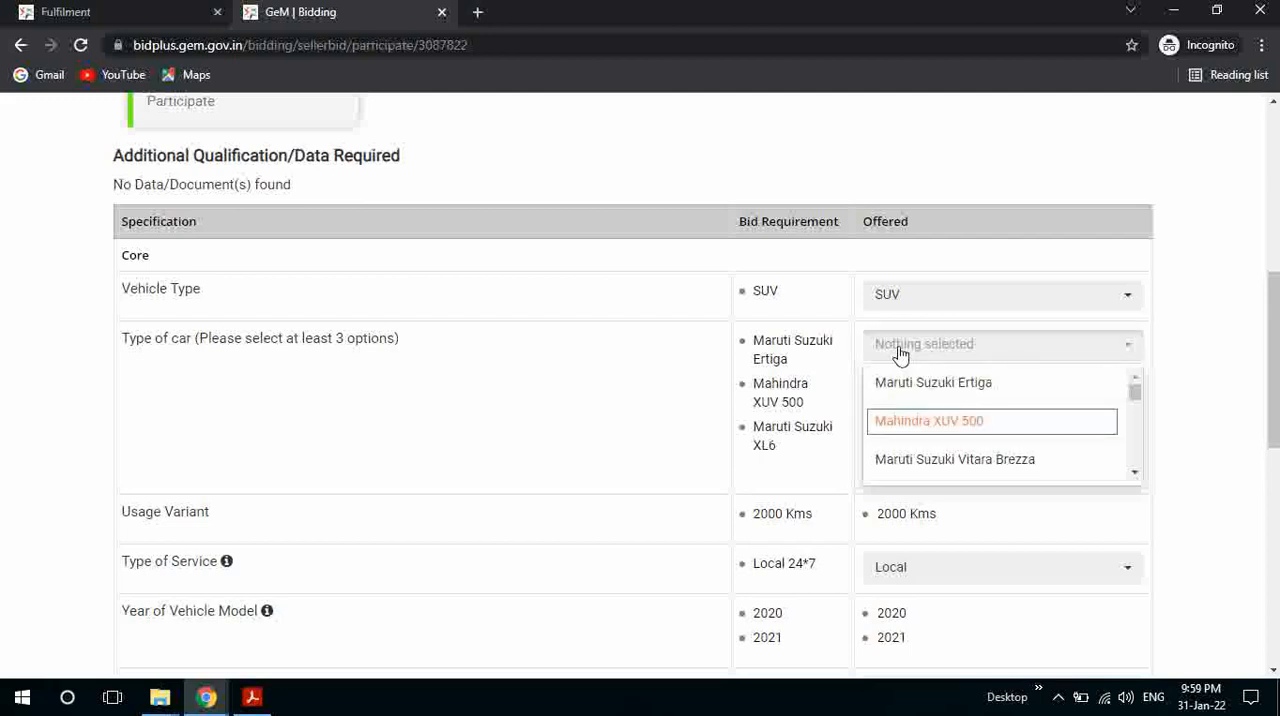
key(Down)
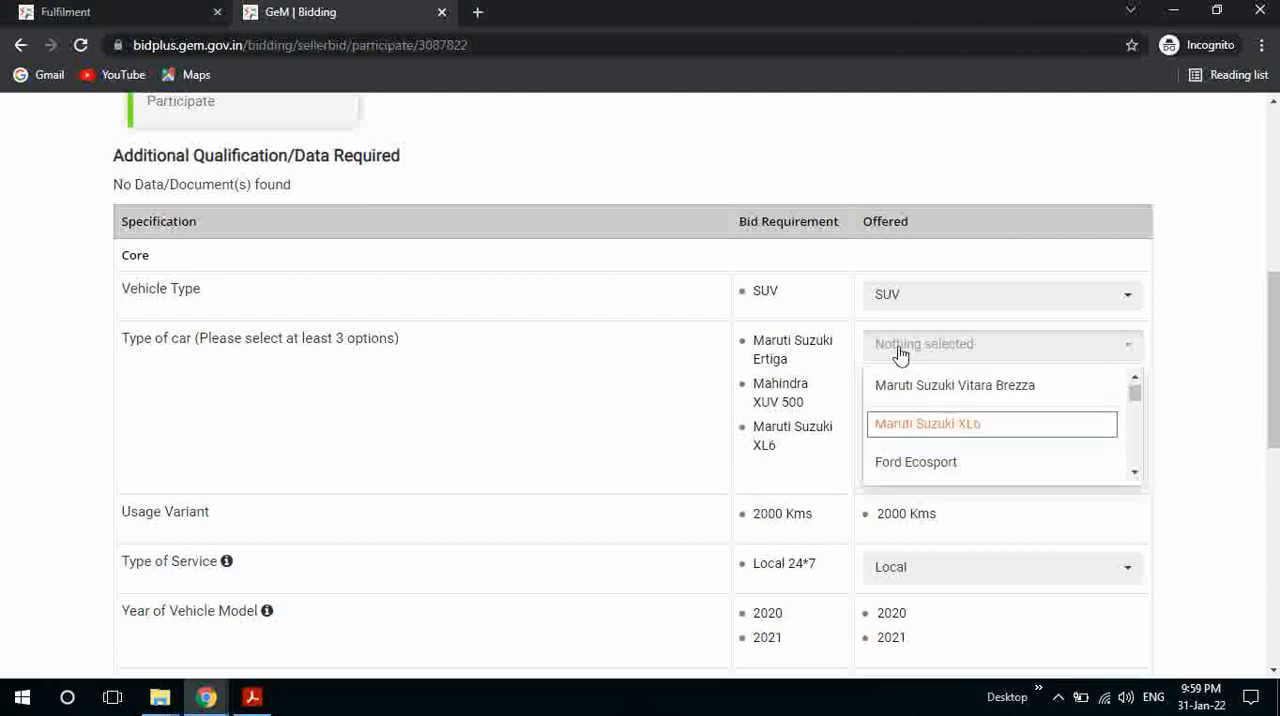
key(Down)
key(Down)
key(Down)
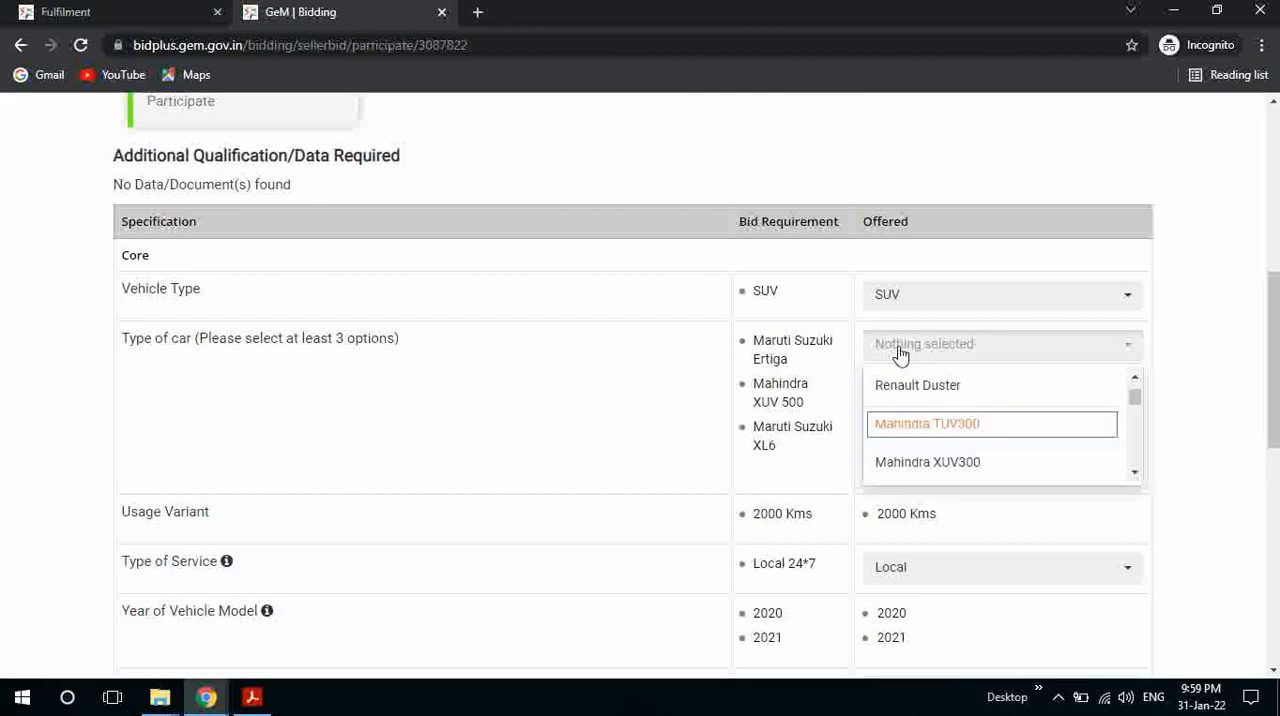
key(Down)
key(Down)
key(Down)
key(Down)
key(Home)
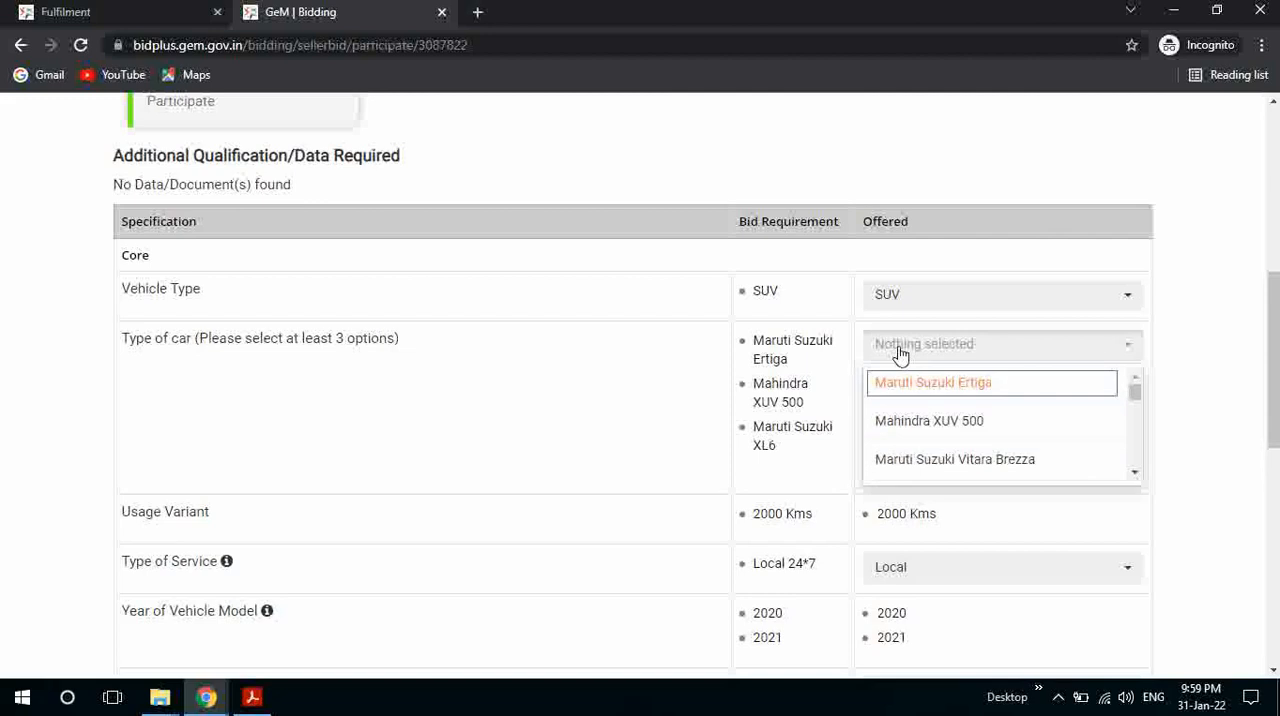
key(Return)
key(Down)
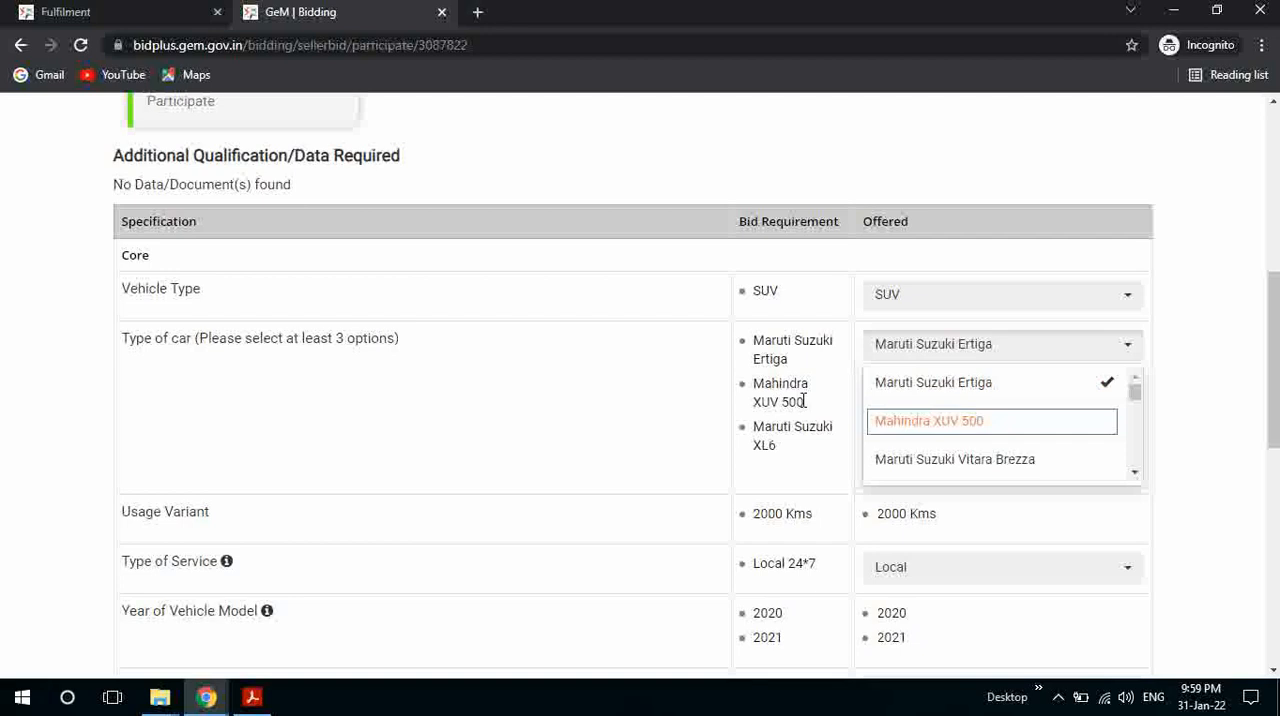
key(Return)
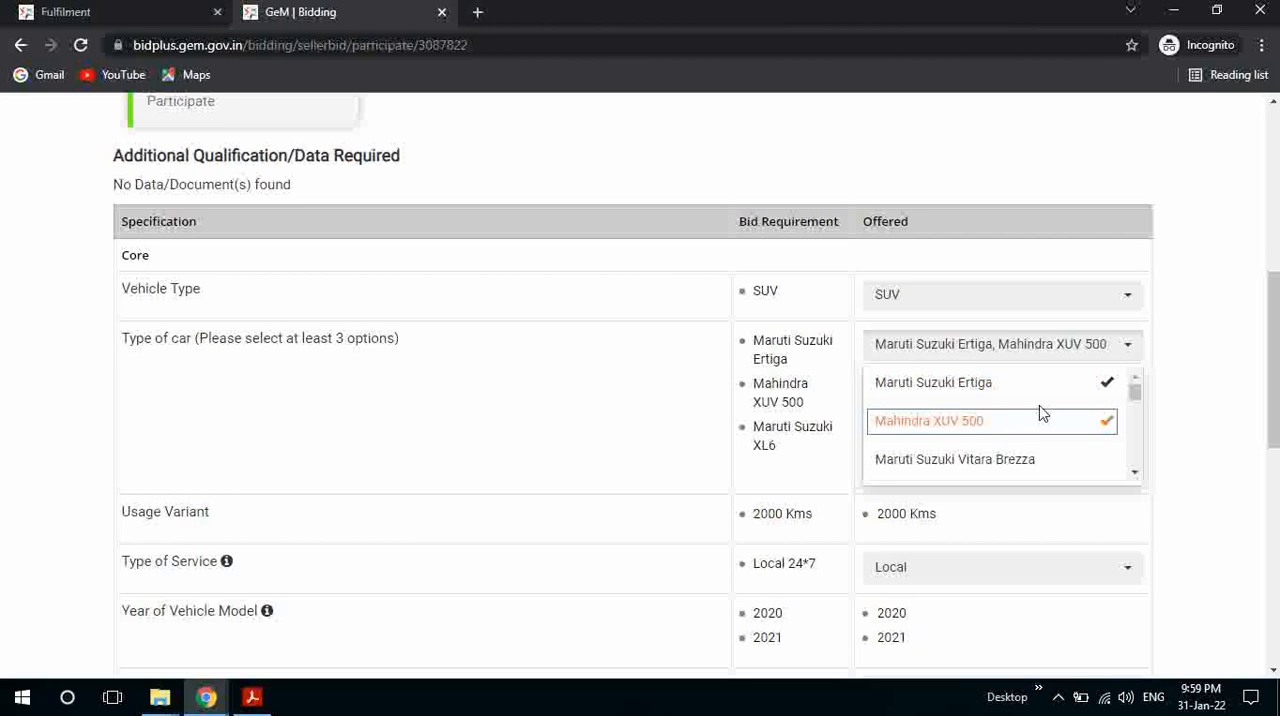
Step: Add Maruti Suzuki XL6 to the offered Type of car selection and close the list
key(Up)
key(Down)
key(Down)
key(Down)
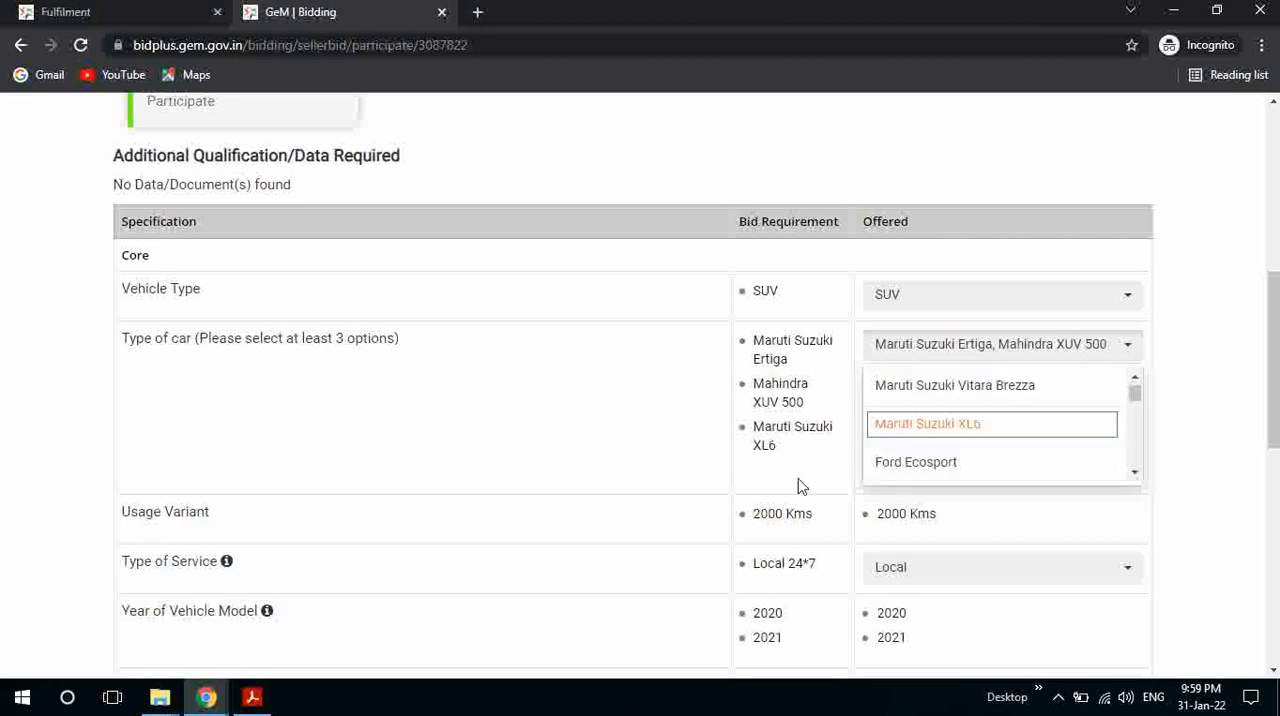
click(917, 427)
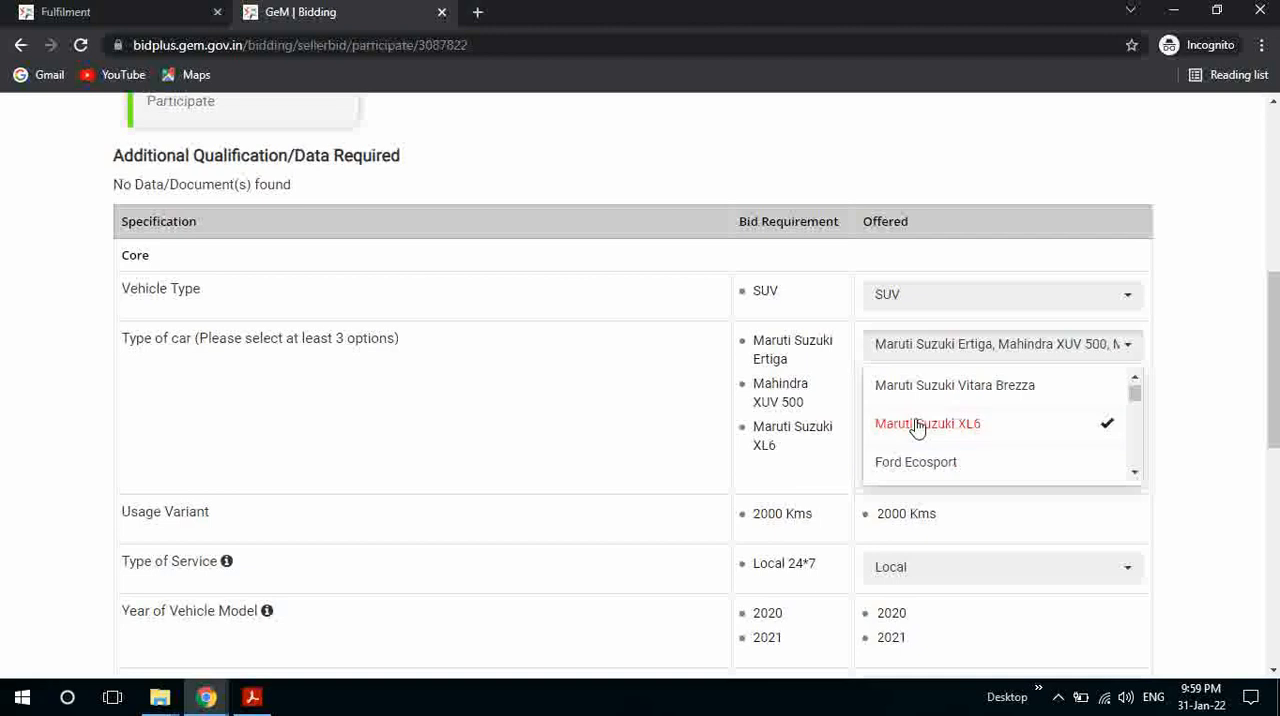
click(812, 463)
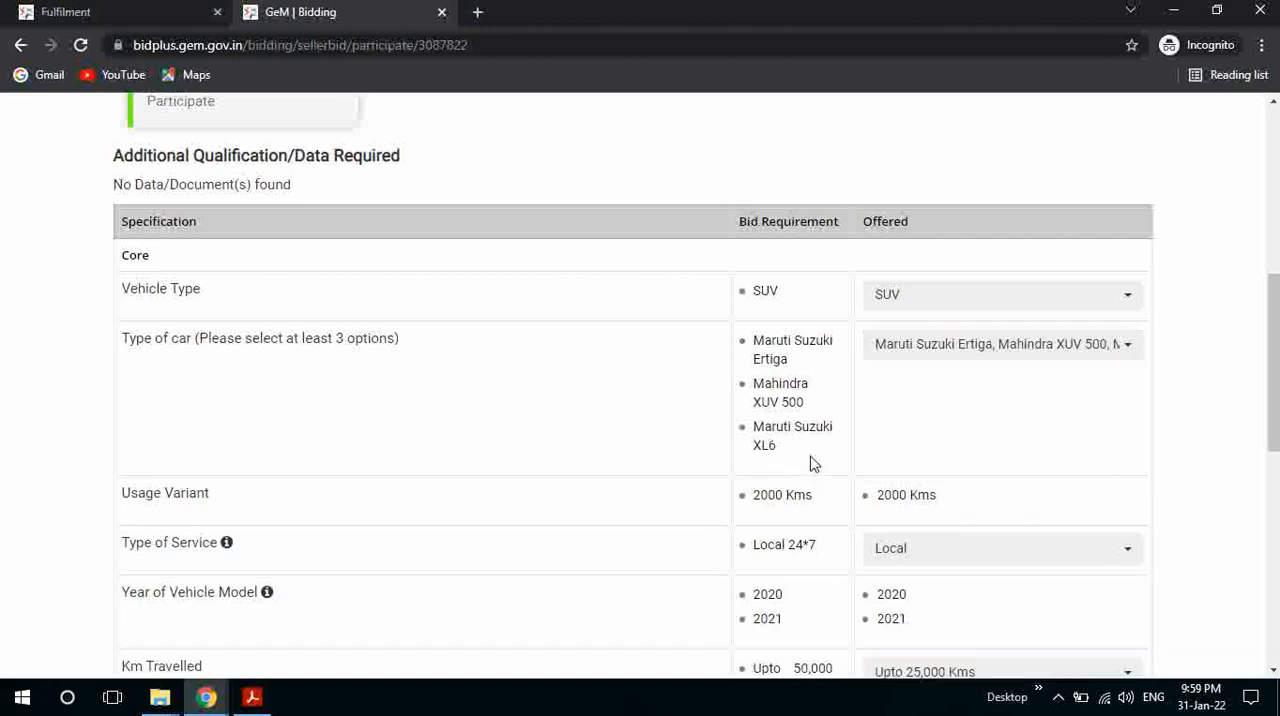
Step: Compare the Usage Variant and Type of Service requirements, and set the offered Type of Service to Local 24*7
scroll(1266, 317, down, 2)
scroll(1270, 330, down, 1)
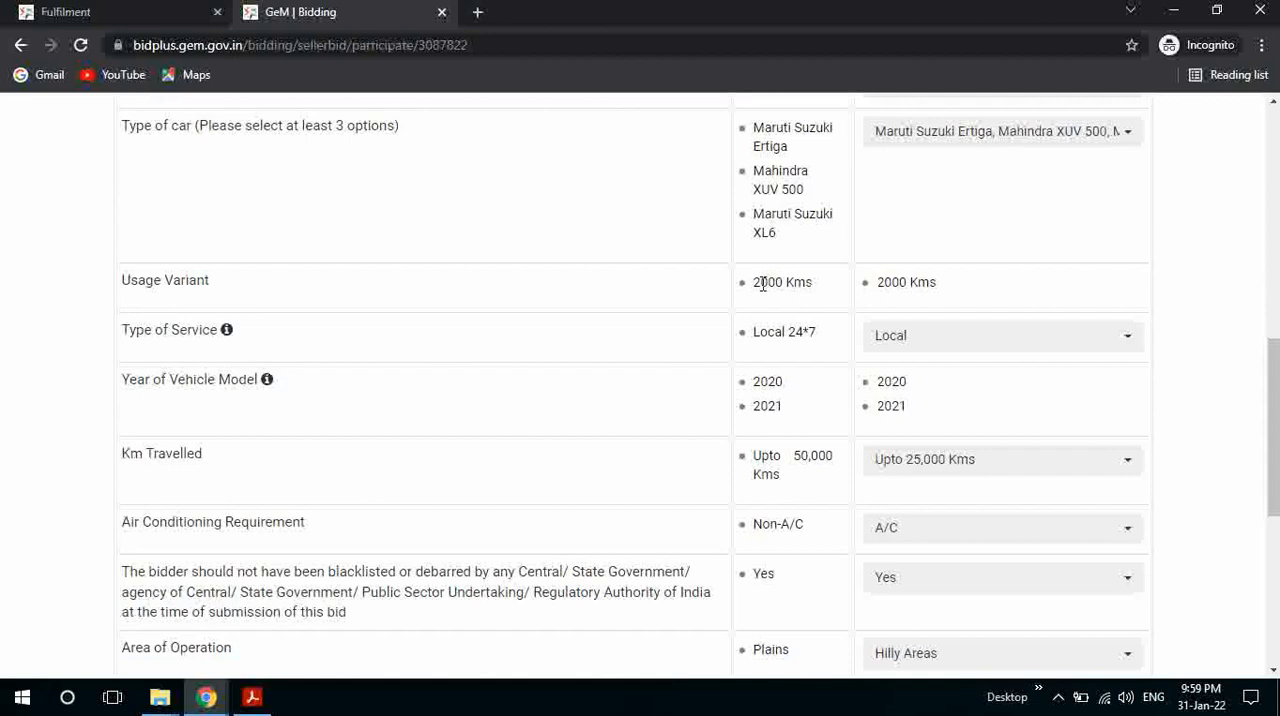
drag(759, 282, 816, 290)
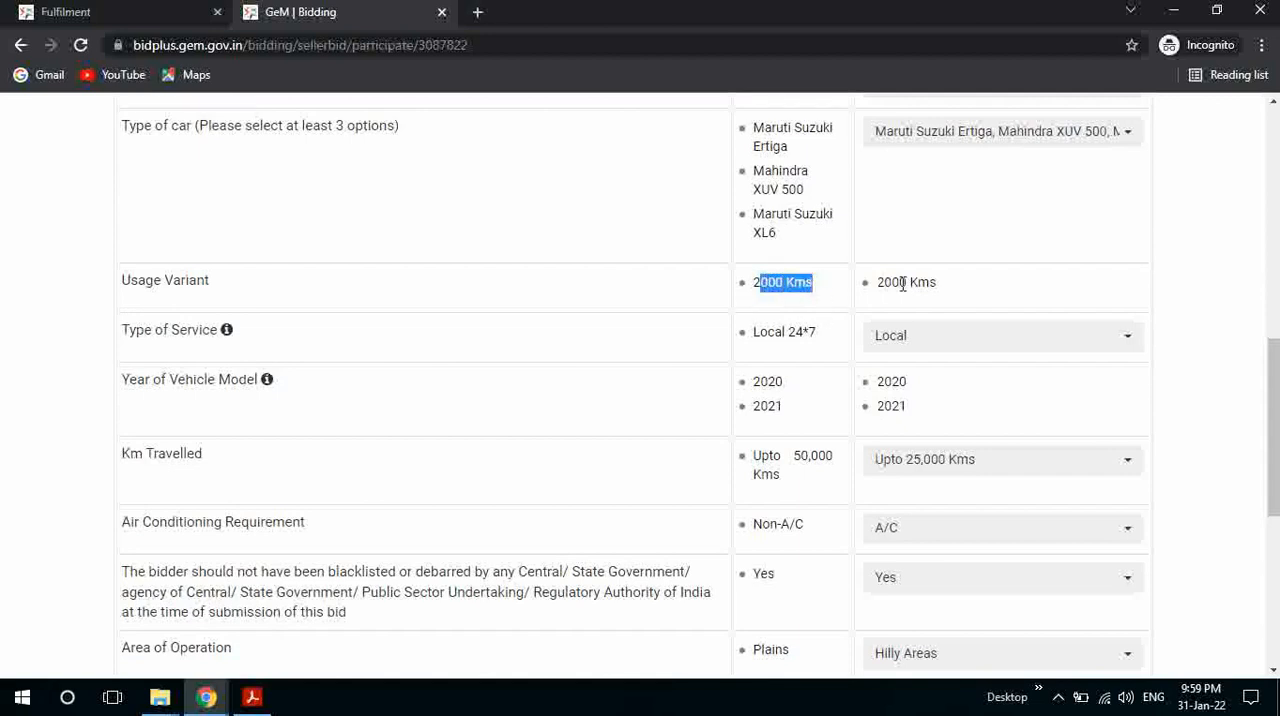
click(958, 289)
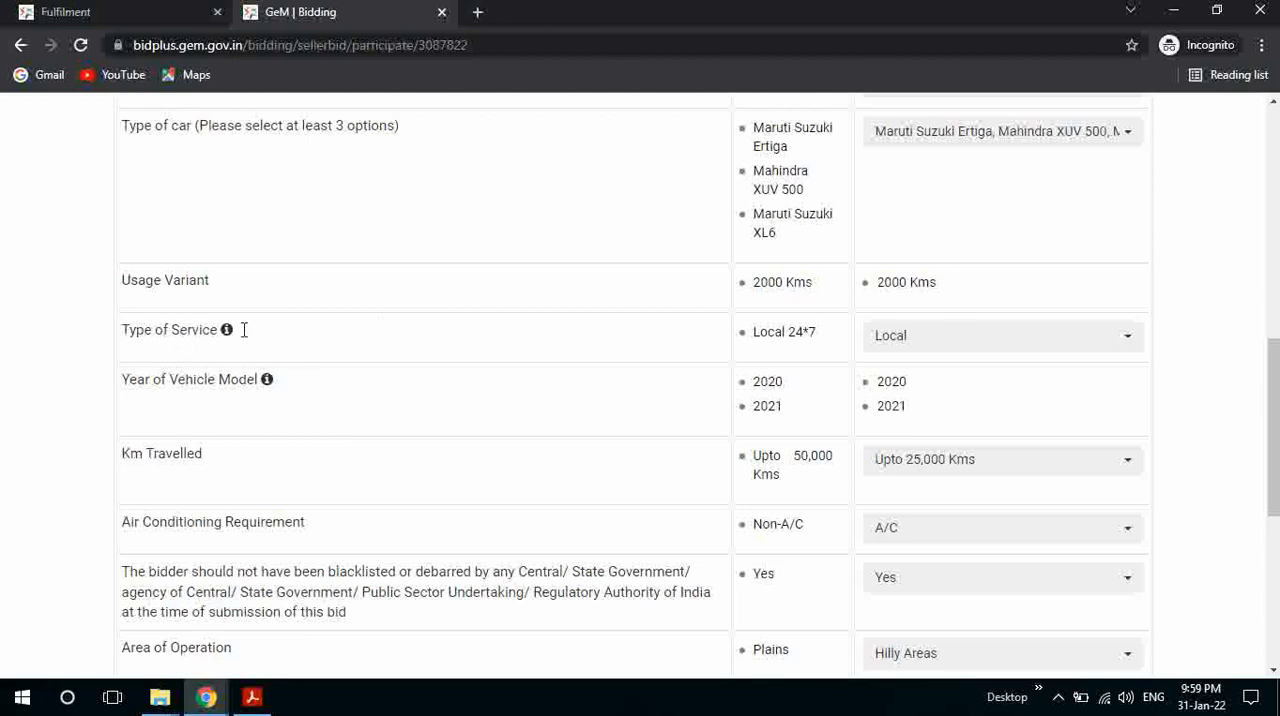
click(900, 338)
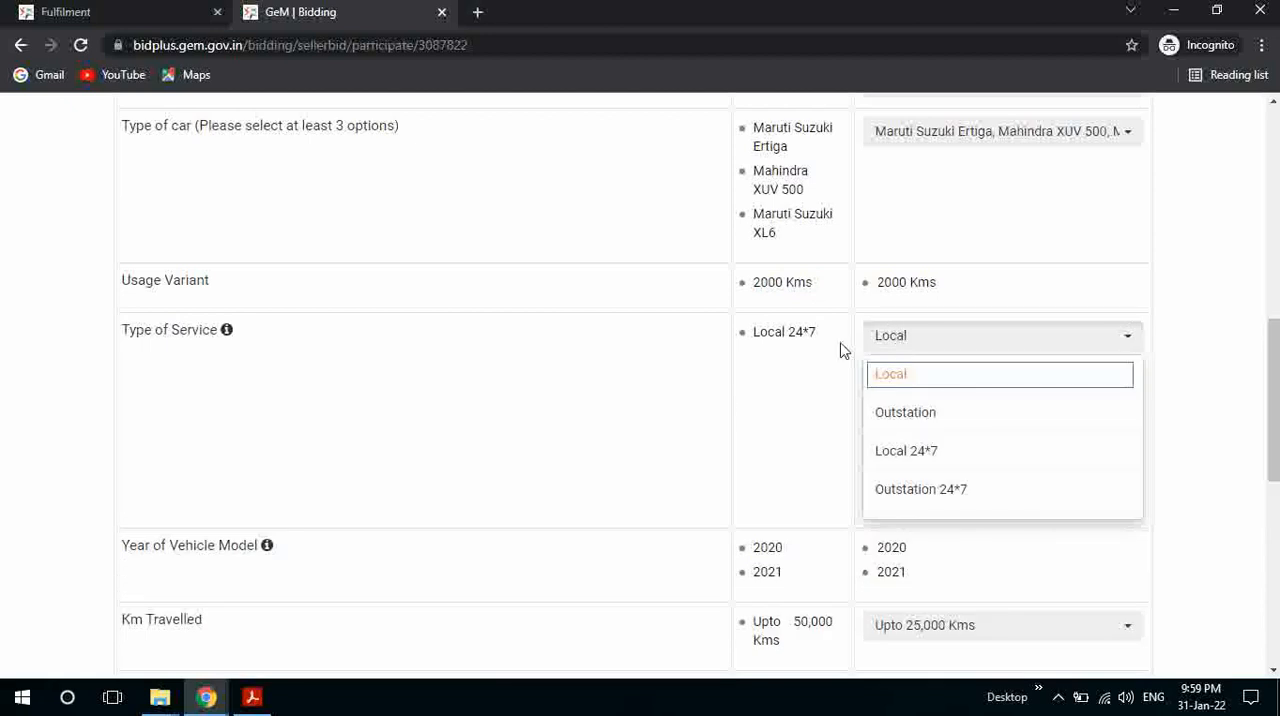
drag(754, 337, 815, 340)
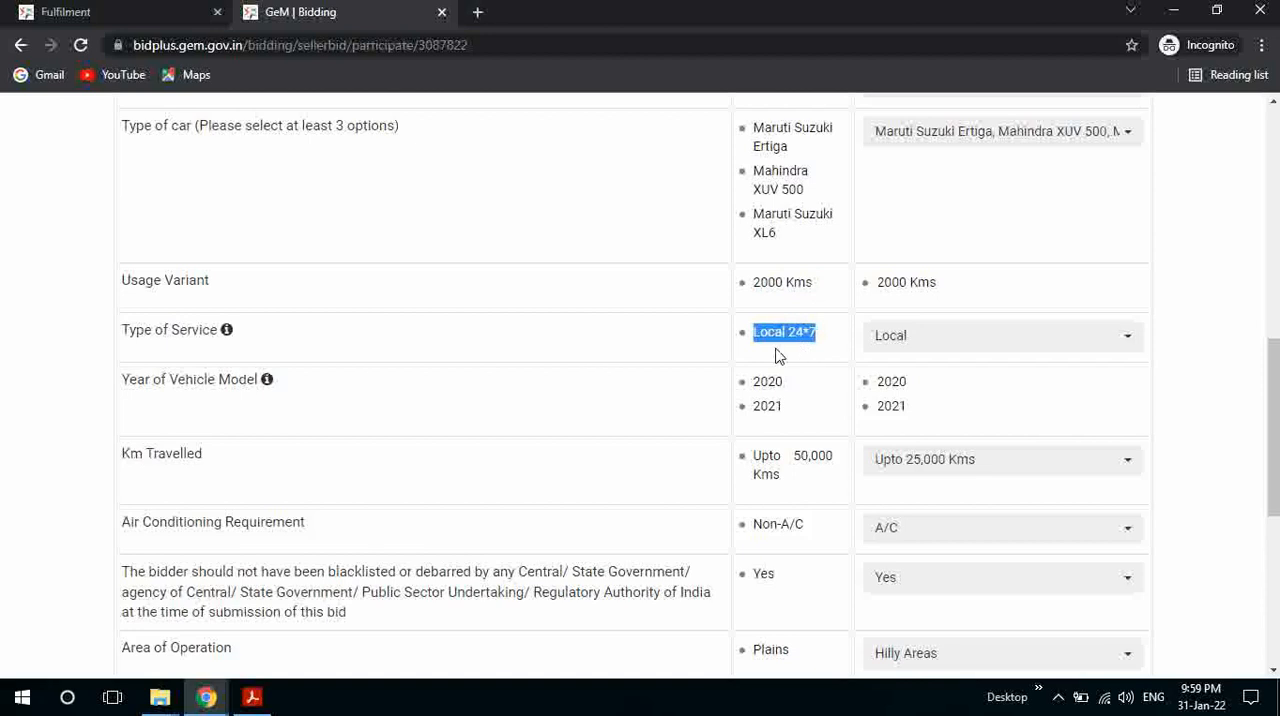
click(775, 352)
click(908, 335)
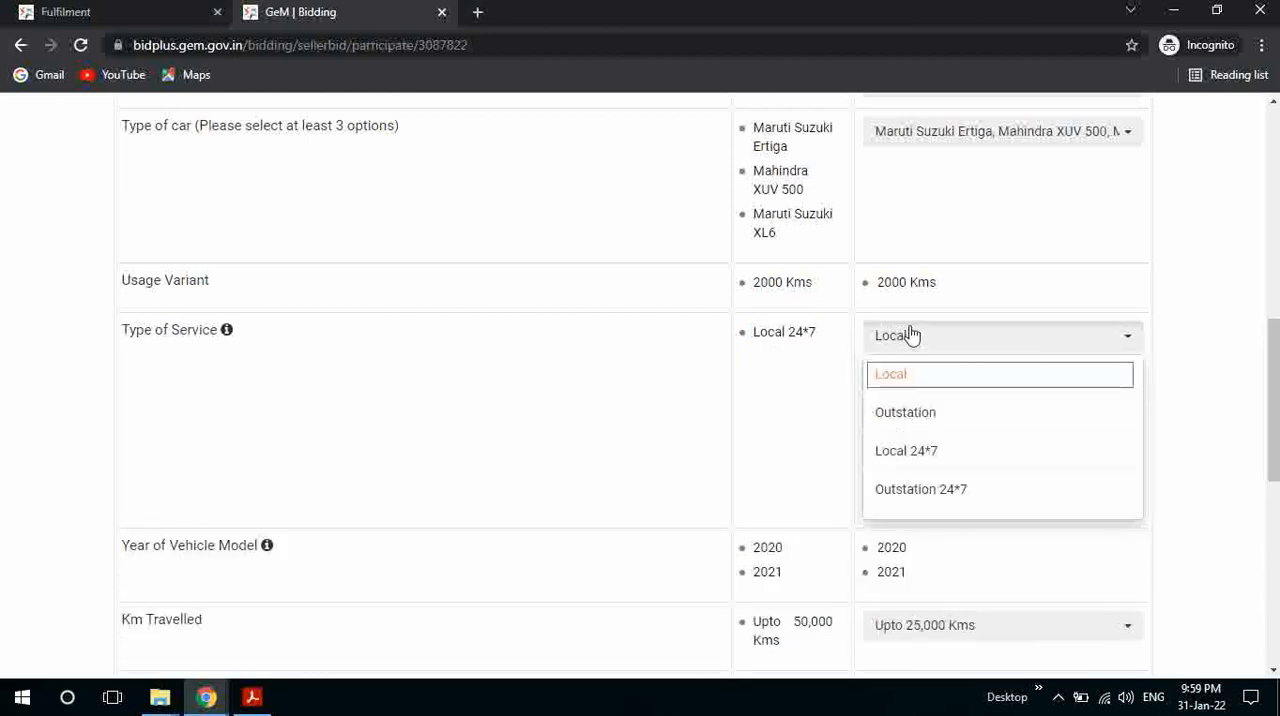
click(900, 450)
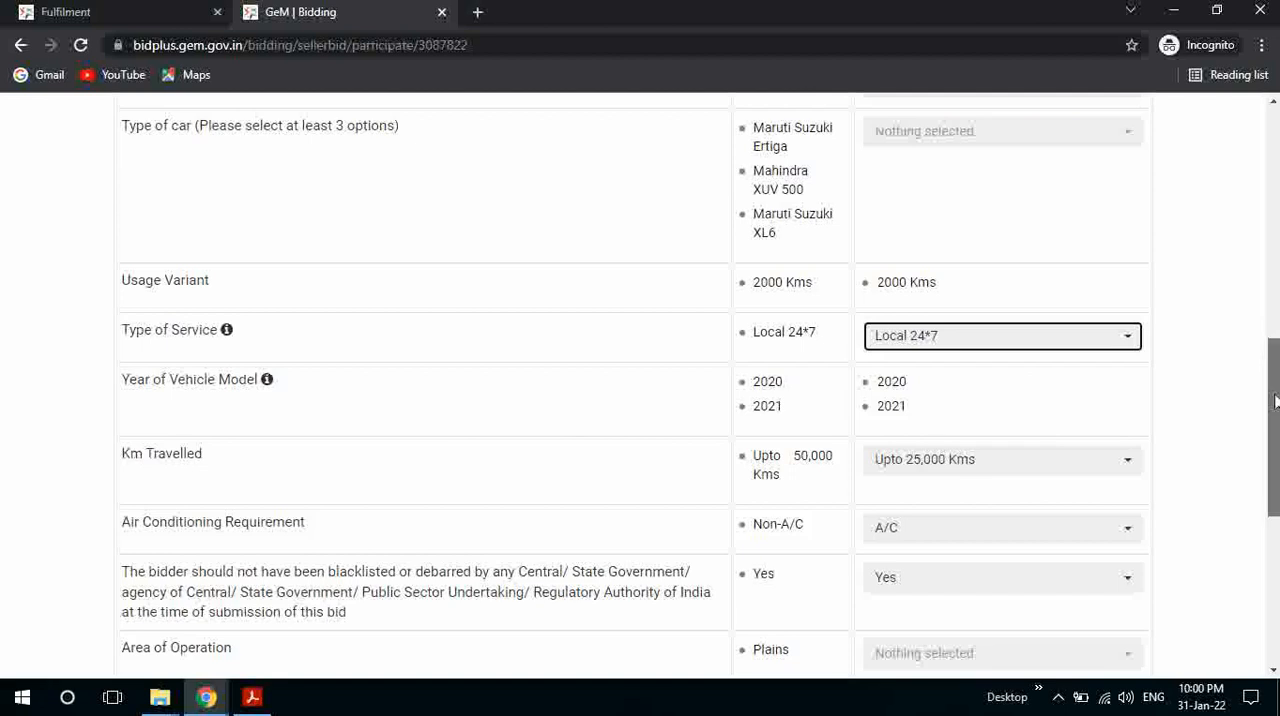
Step: Set the offered Km Travelled to Upto 50,000 Kms and the Air Conditioning Requirement to Non-A/C
scroll(1275, 400, down, 2)
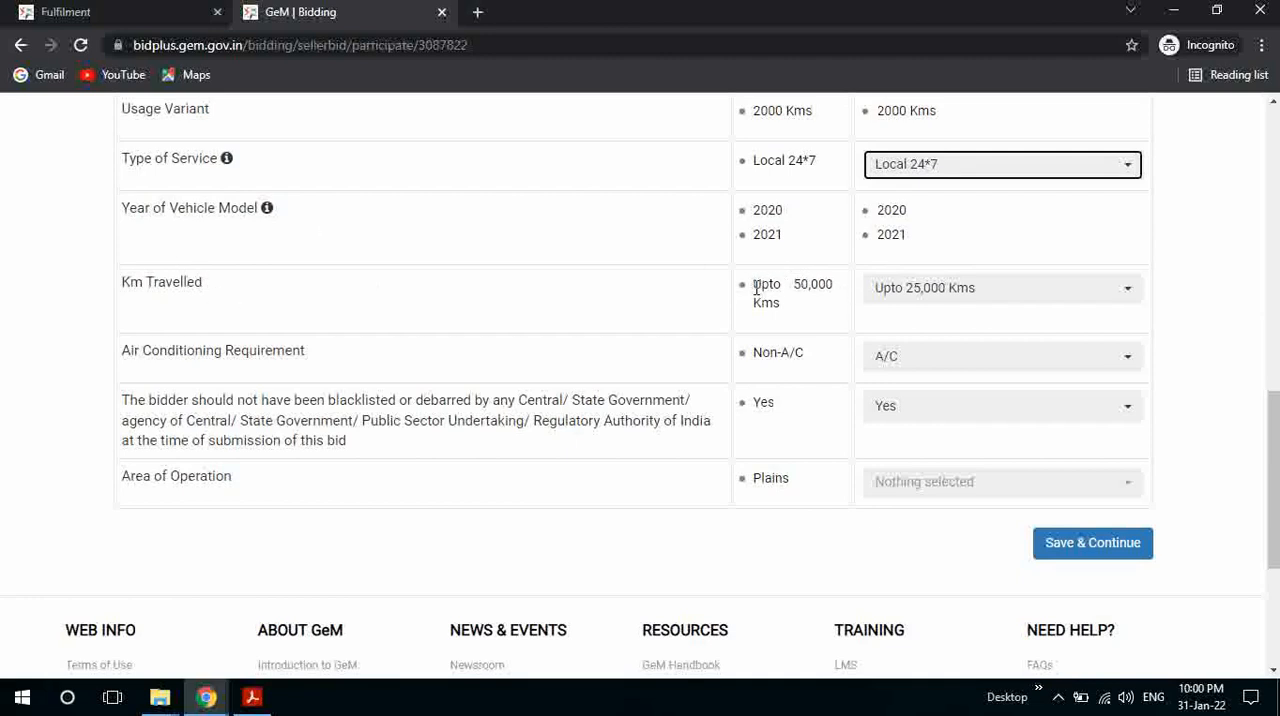
drag(760, 288, 777, 322)
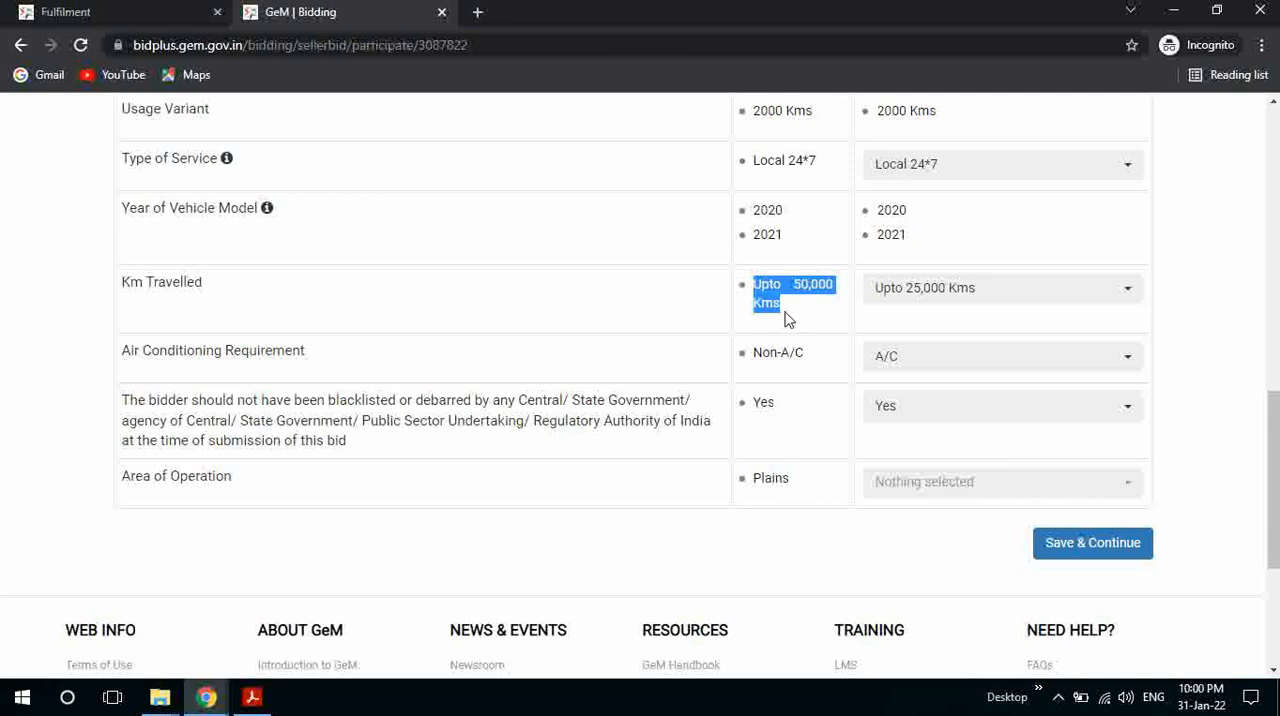
click(764, 300)
click(897, 289)
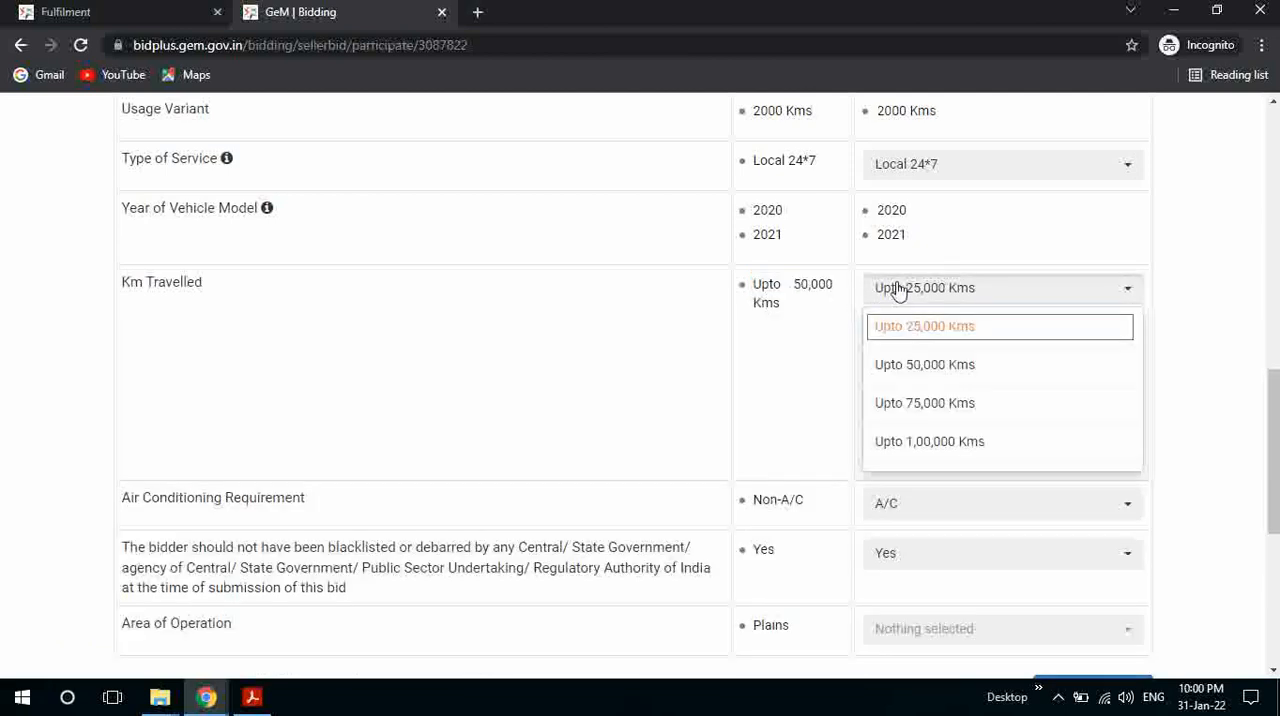
click(916, 365)
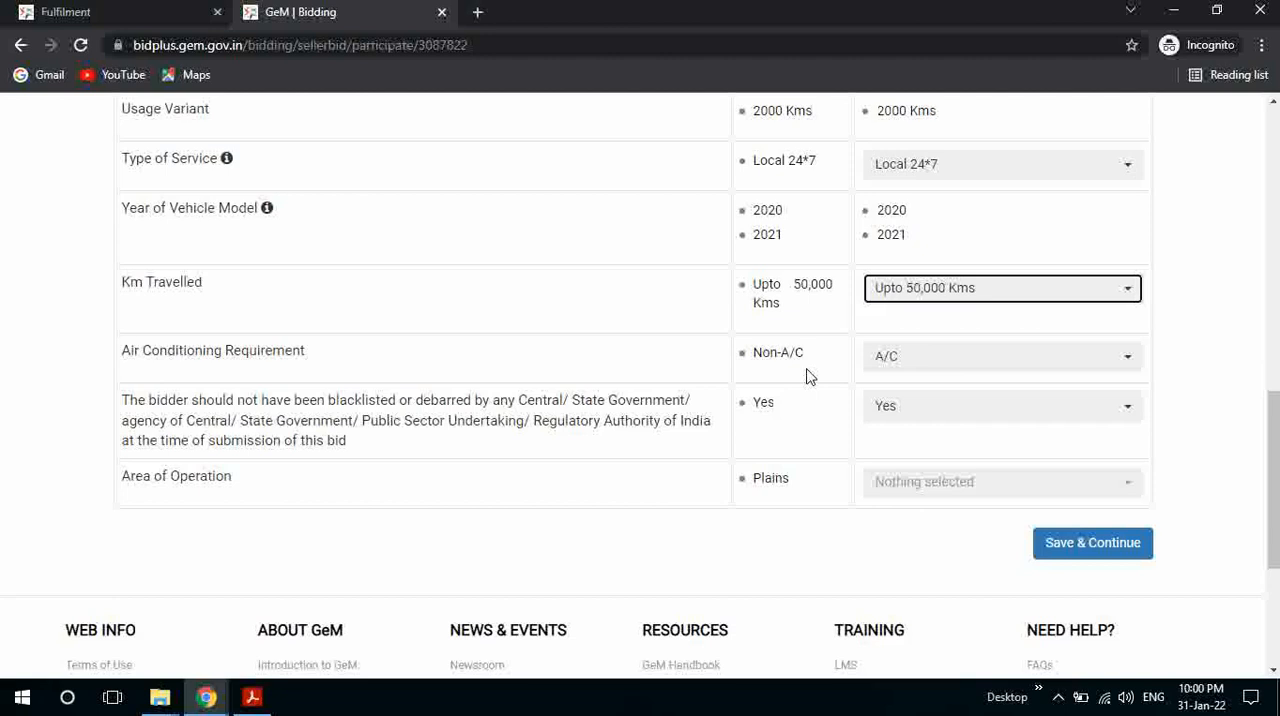
click(918, 364)
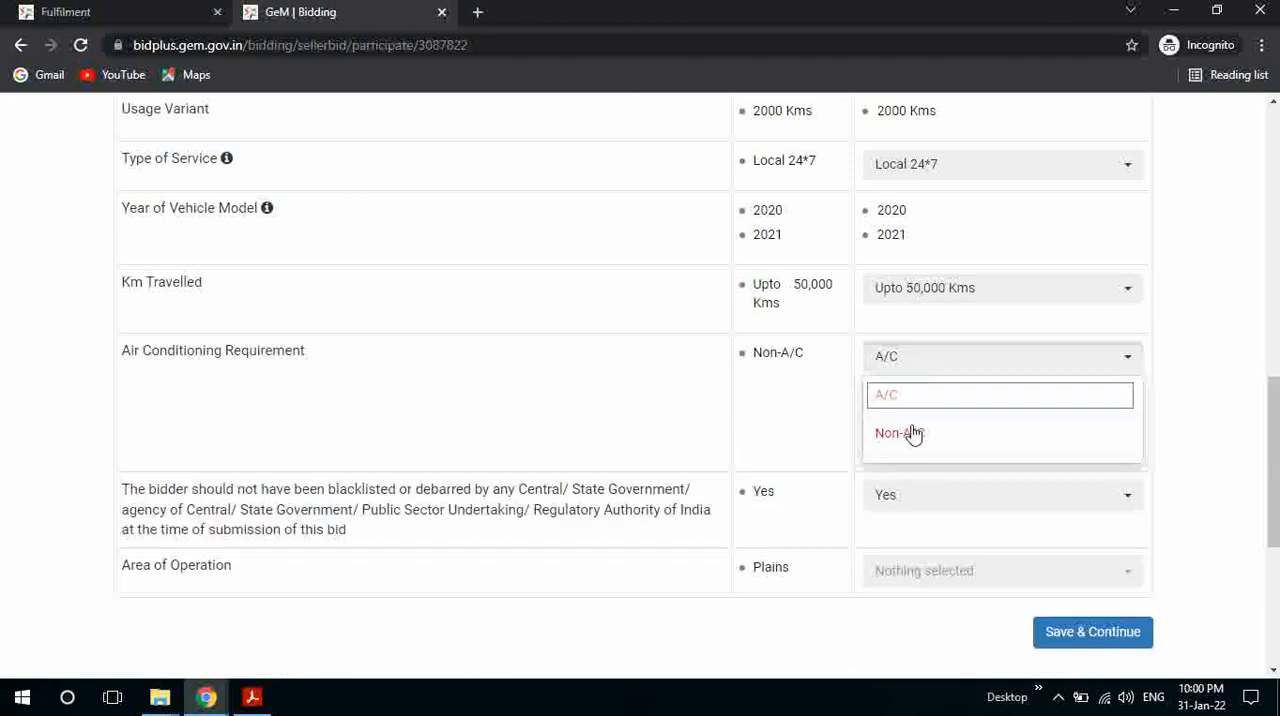
click(909, 434)
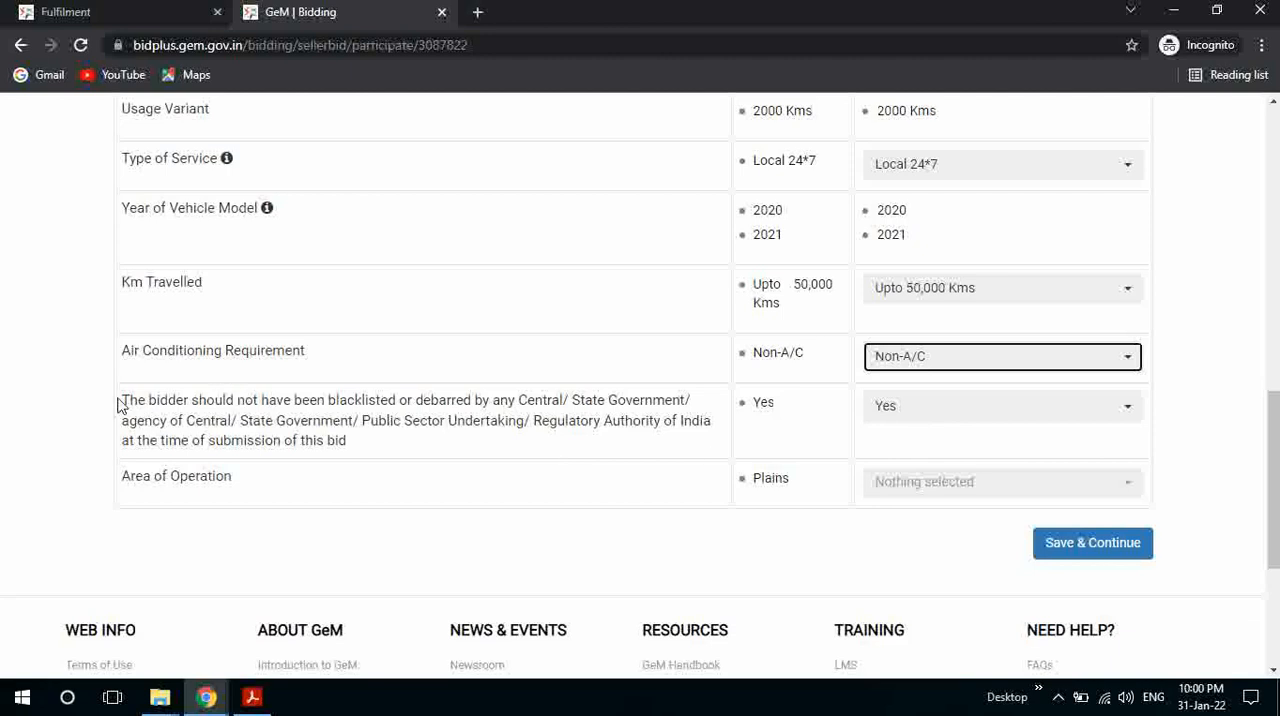
Step: Read the blacklisting and debarment clause, and set the offered Area of Operation to Plains
drag(118, 404, 361, 442)
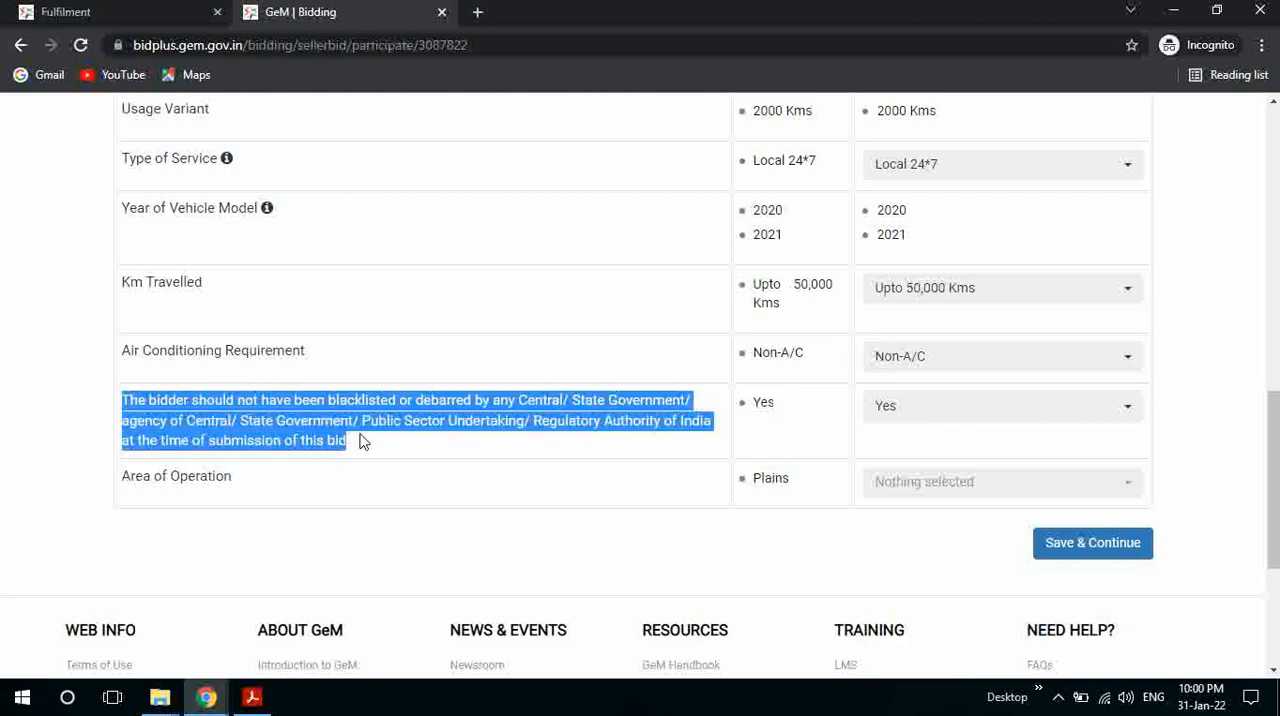
click(398, 452)
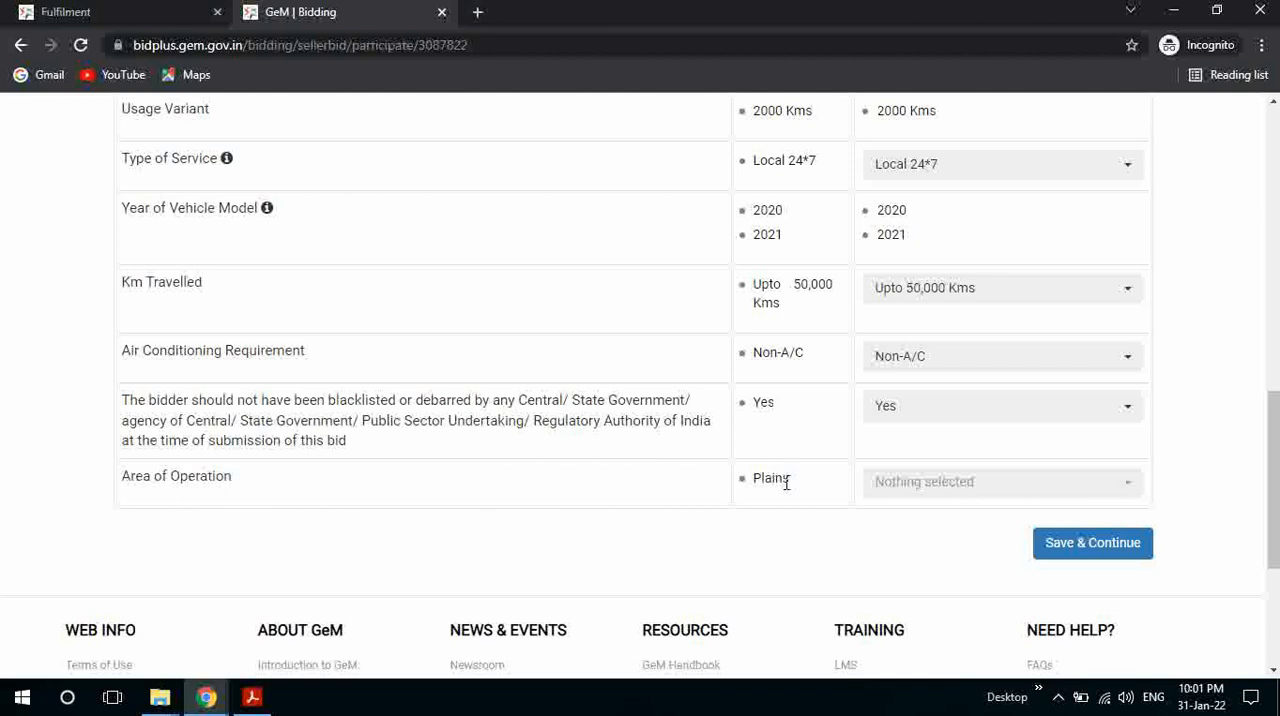
click(941, 484)
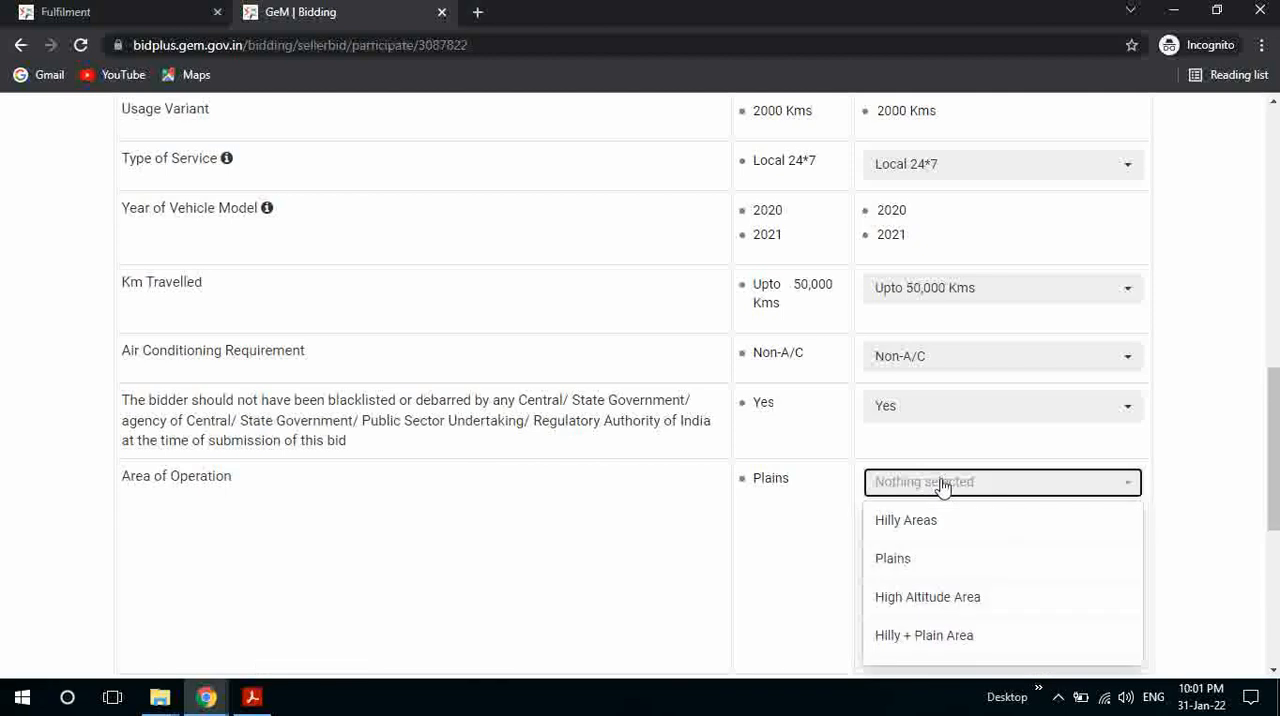
click(898, 566)
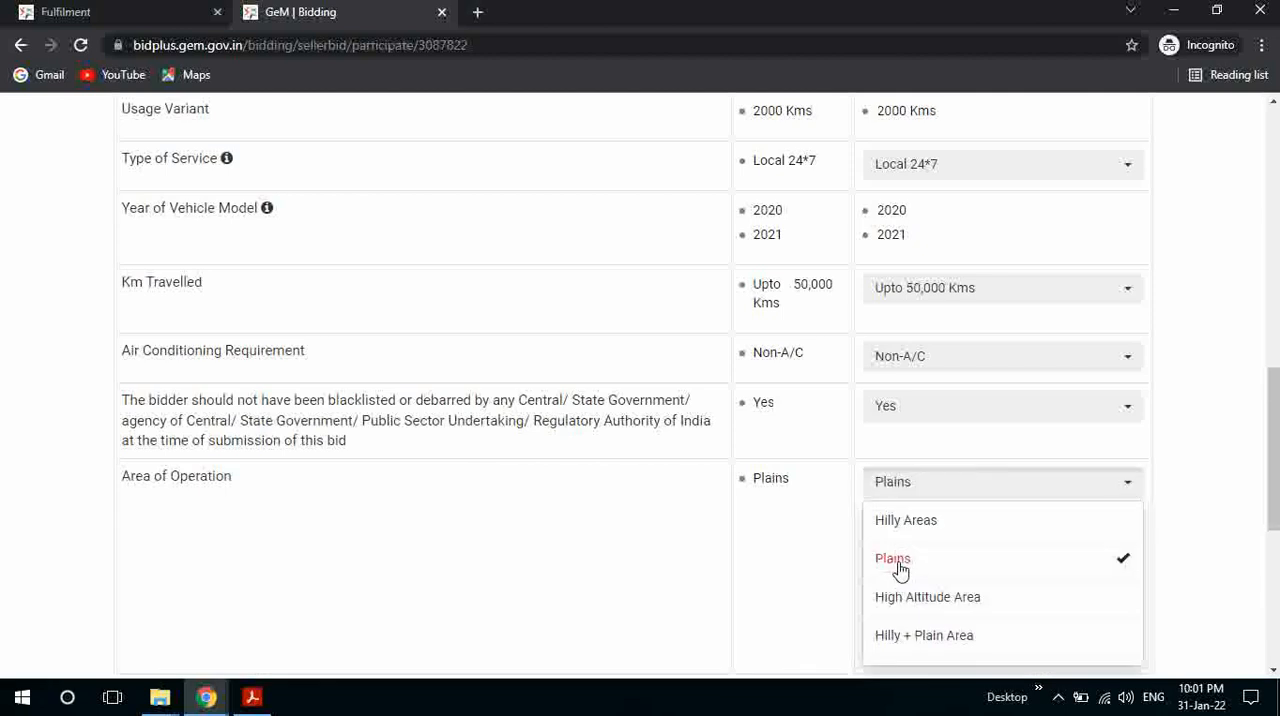
click(769, 549)
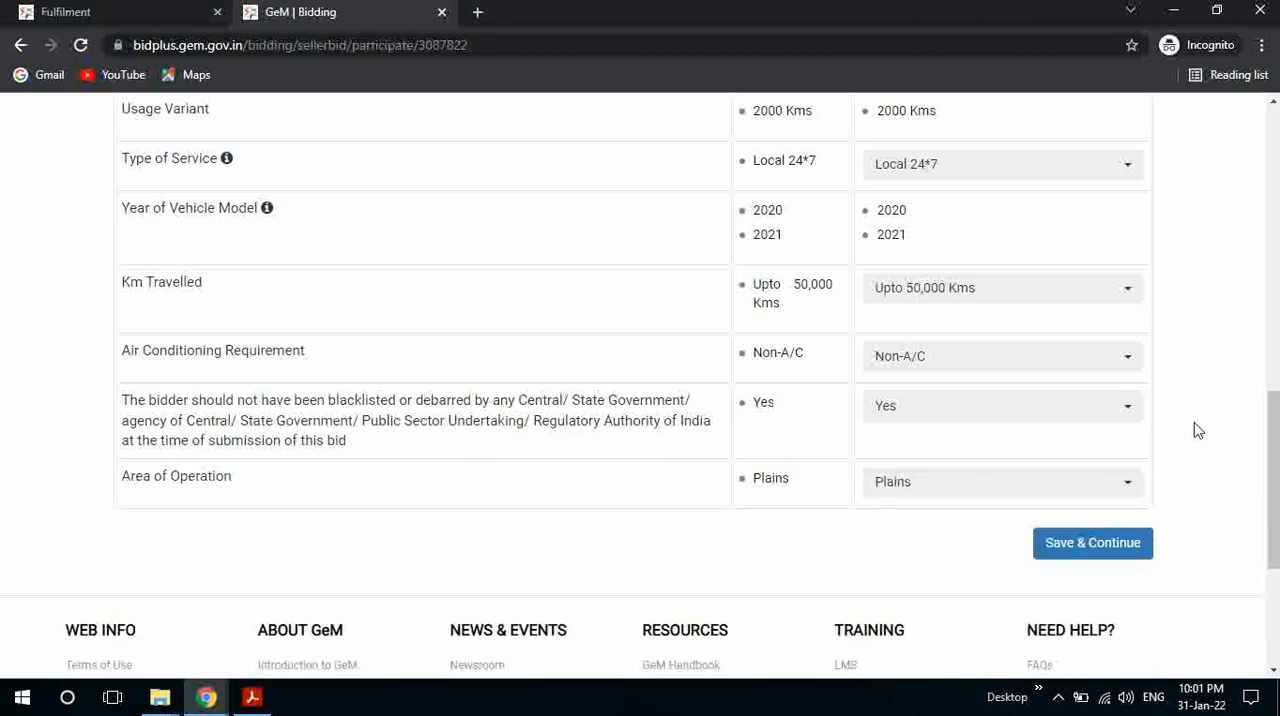
Step: Select Maruti Suzuki Ertiga, Mahindra XUV 500 and Maruti Suzuki XL6 again as the offered Type of car
drag(1276, 453, 1276, 369)
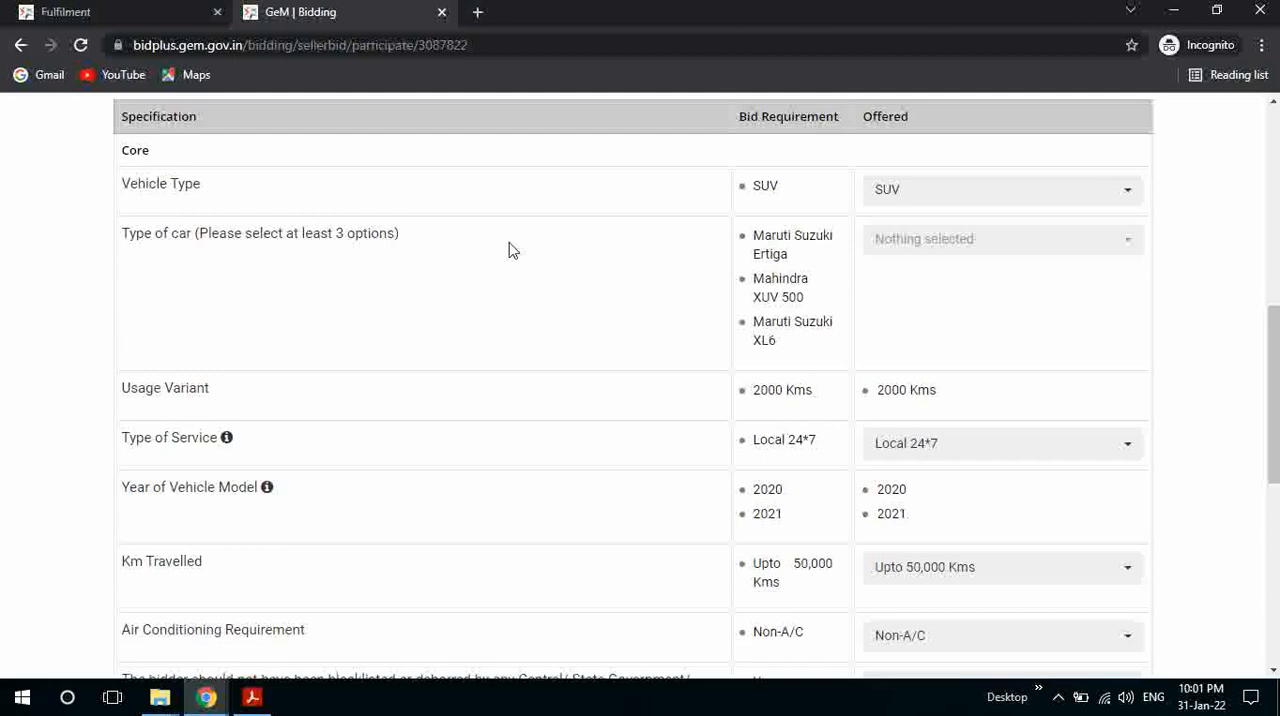
click(928, 243)
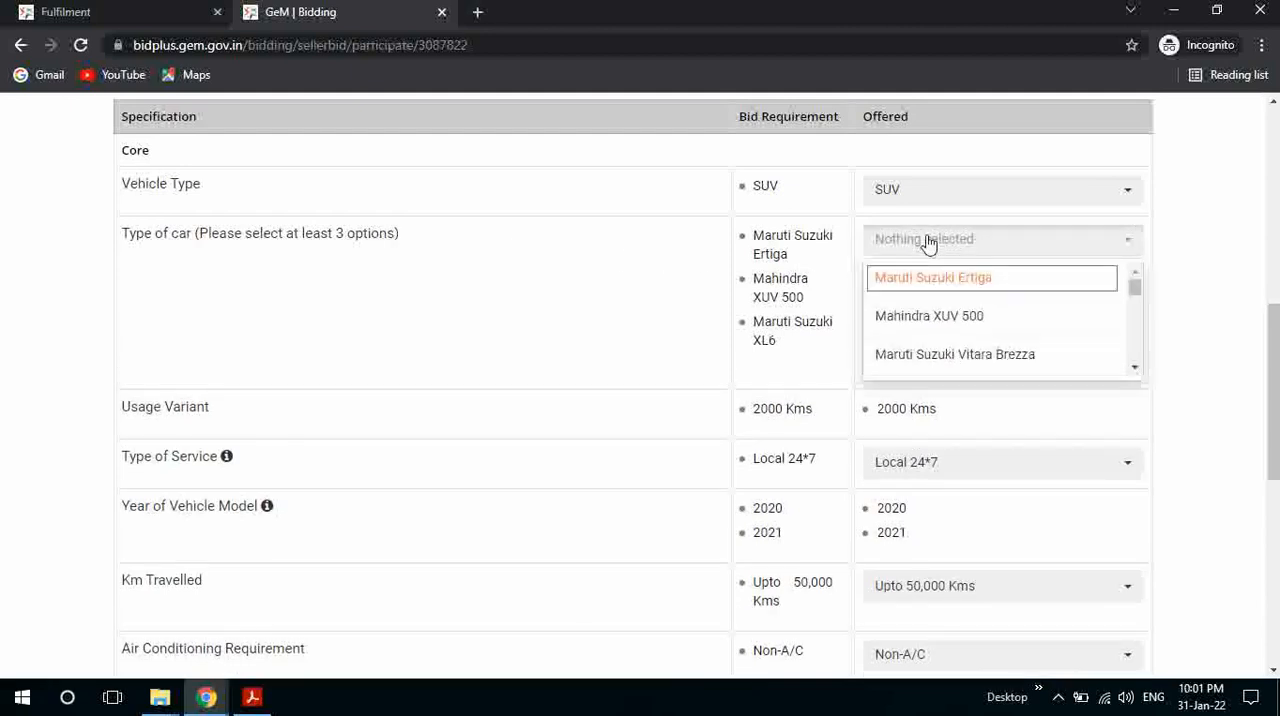
key(Down)
key(Down)
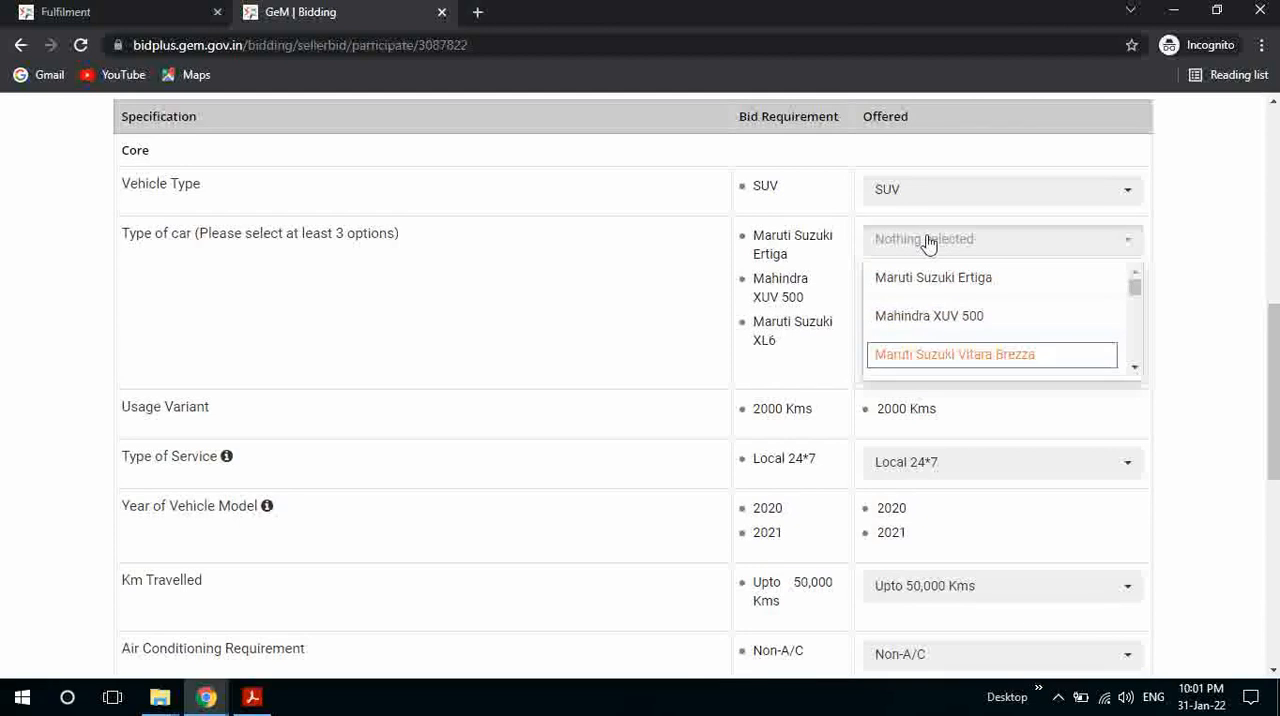
click(967, 283)
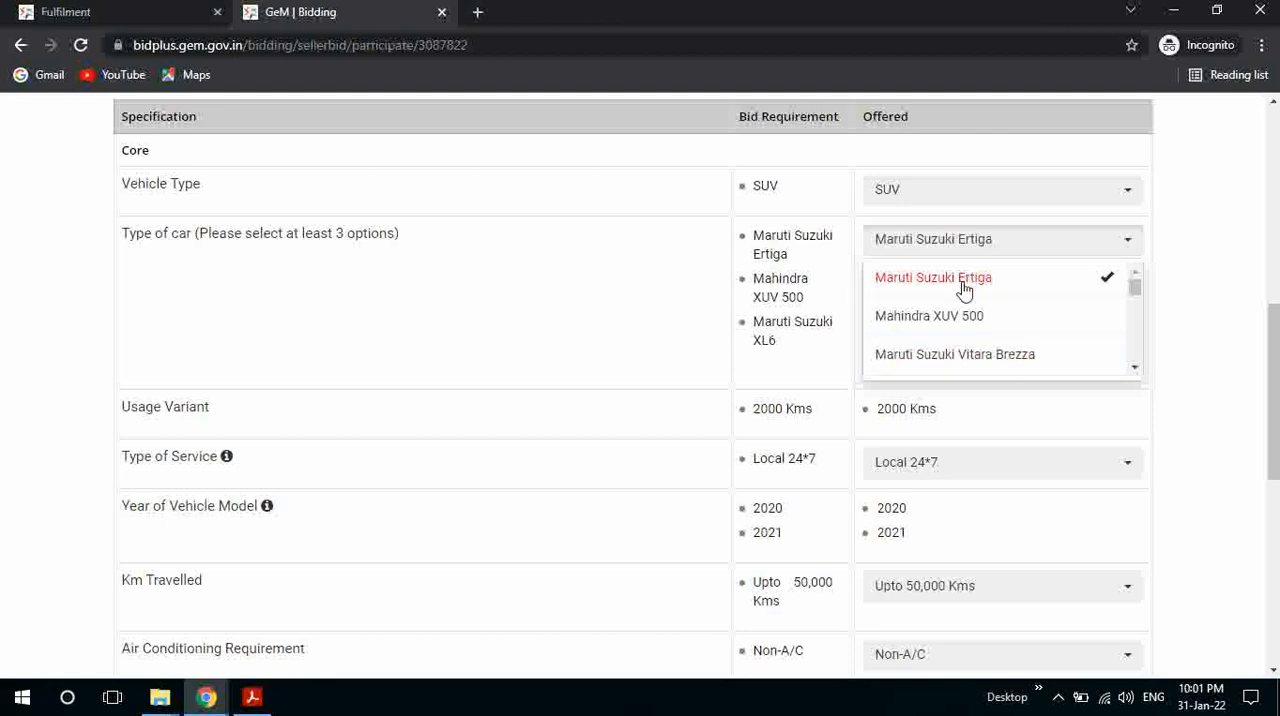
click(922, 318)
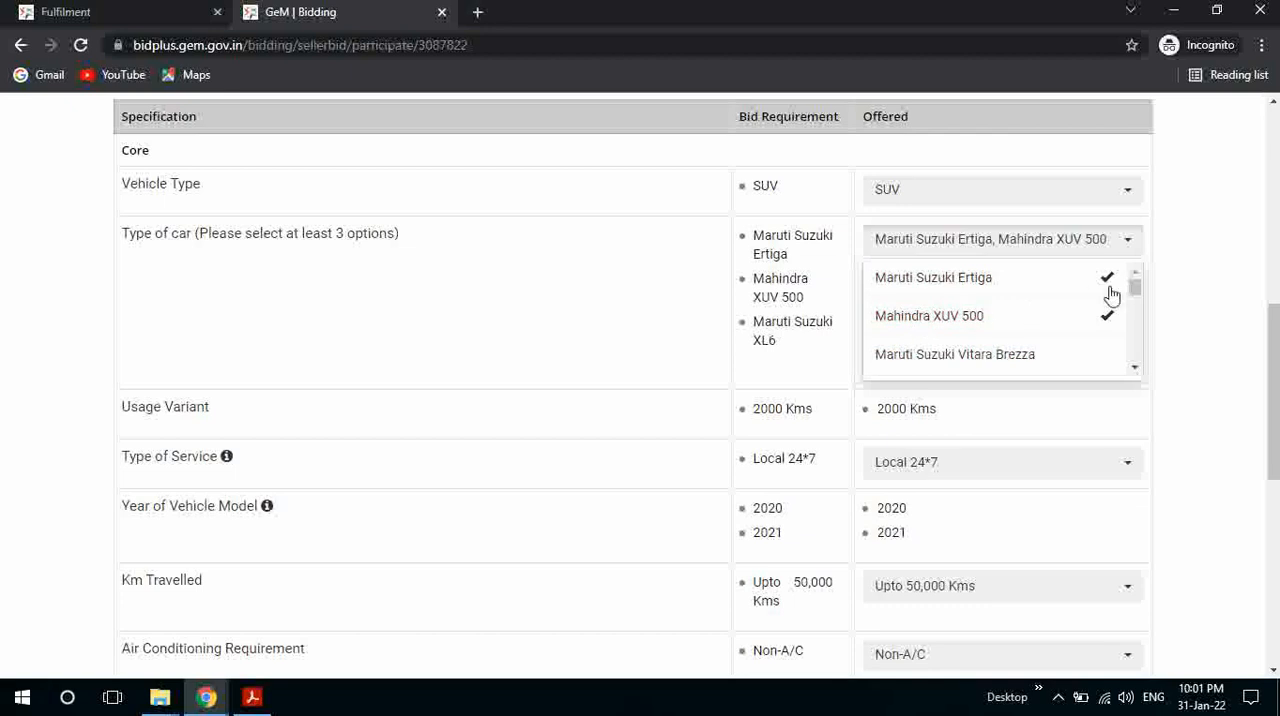
drag(1135, 289, 1136, 290)
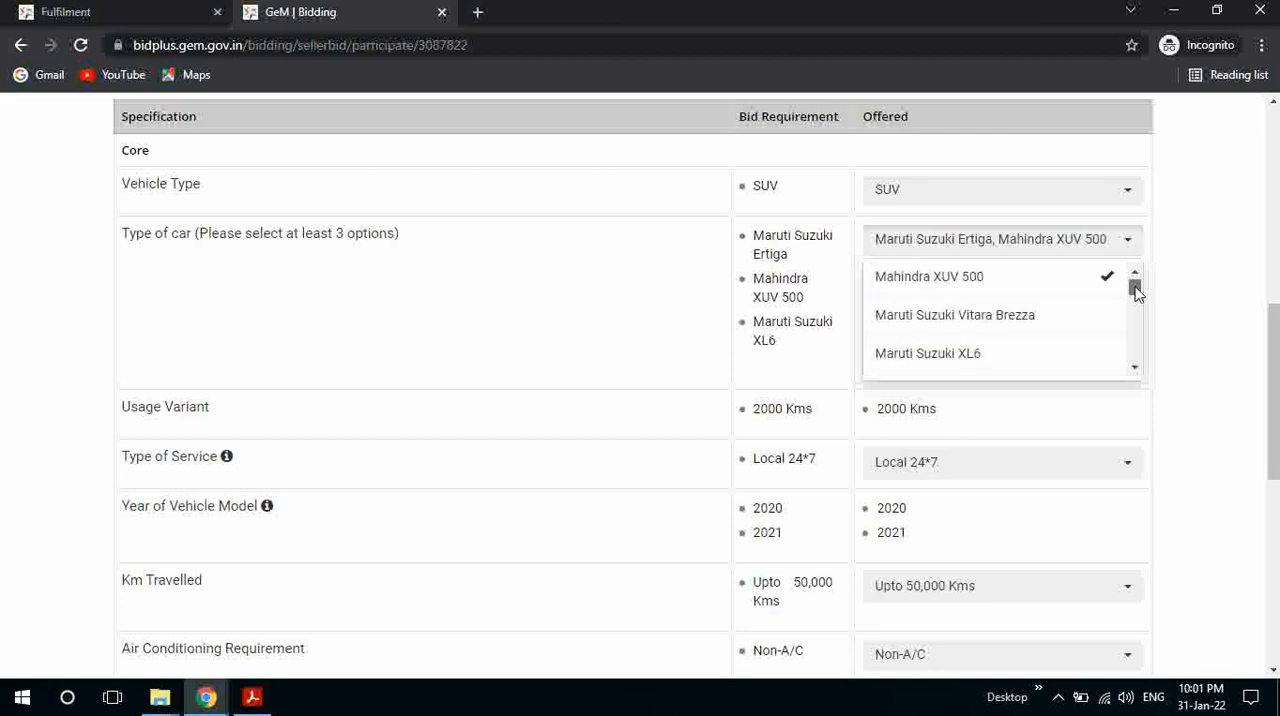
click(945, 354)
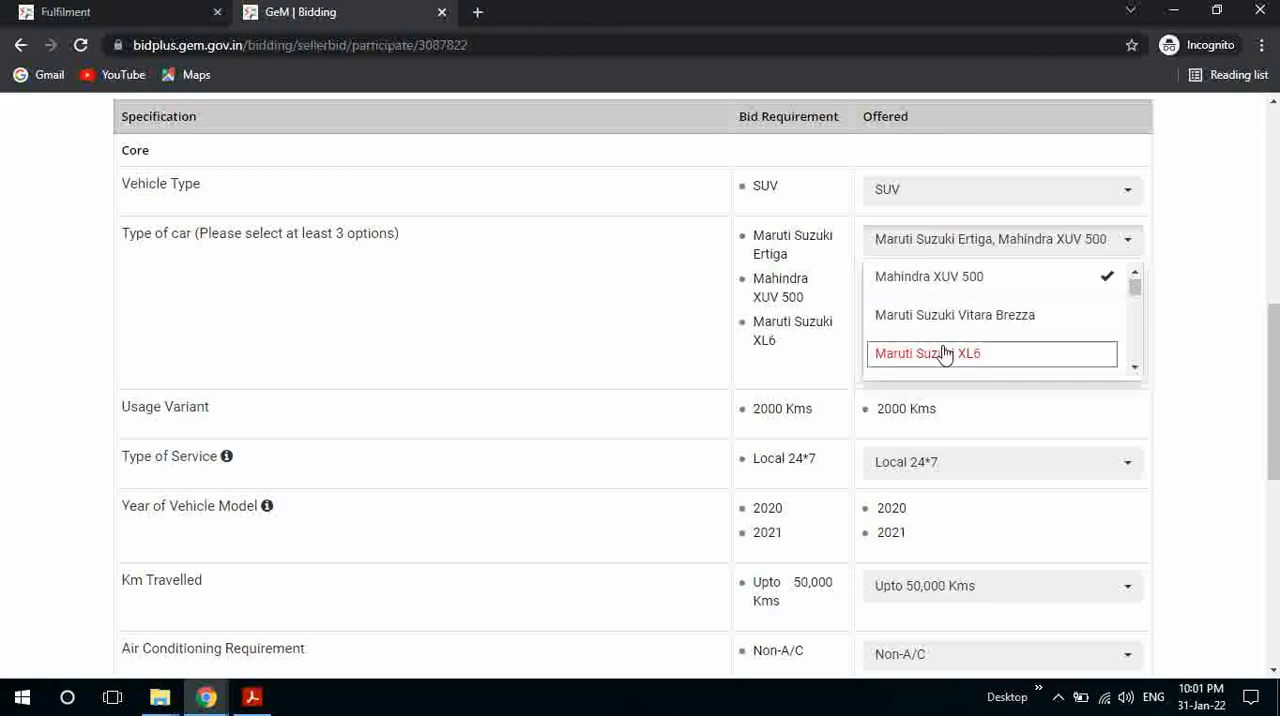
click(811, 372)
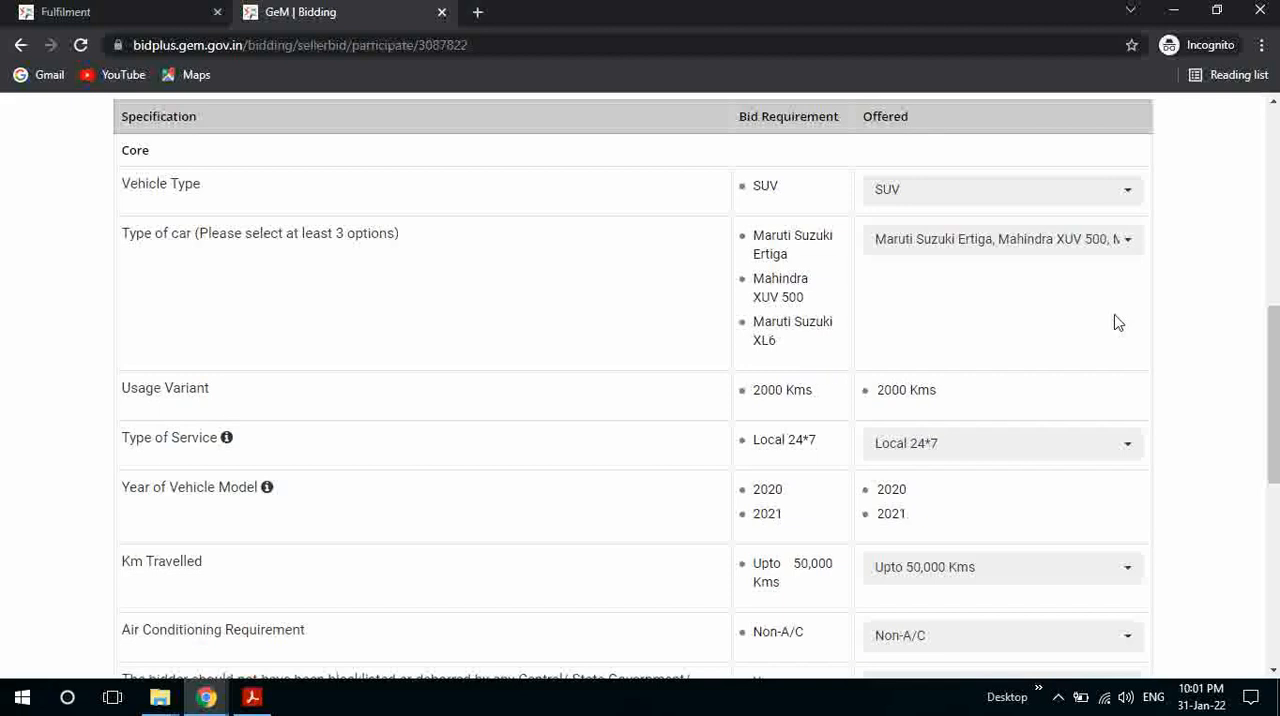
Step: Save the completed technical specifications and proceed to the Offer Price stage
drag(1277, 355, 1276, 453)
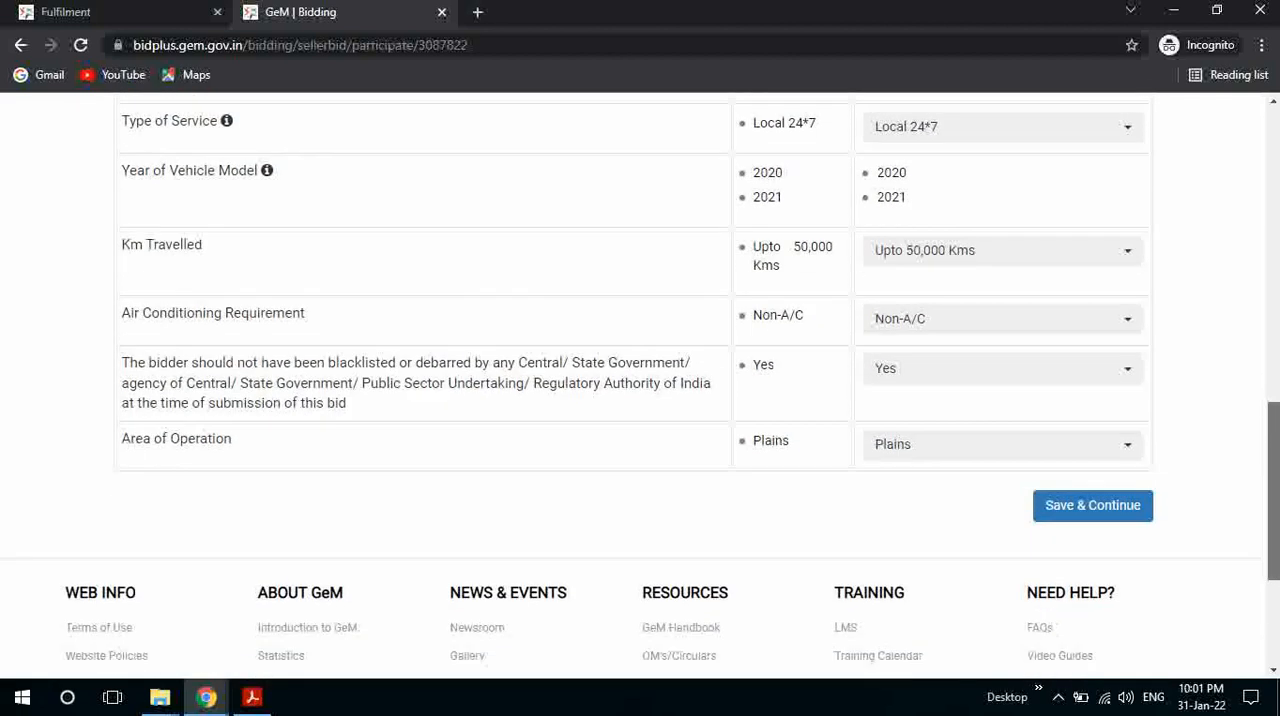
click(1097, 515)
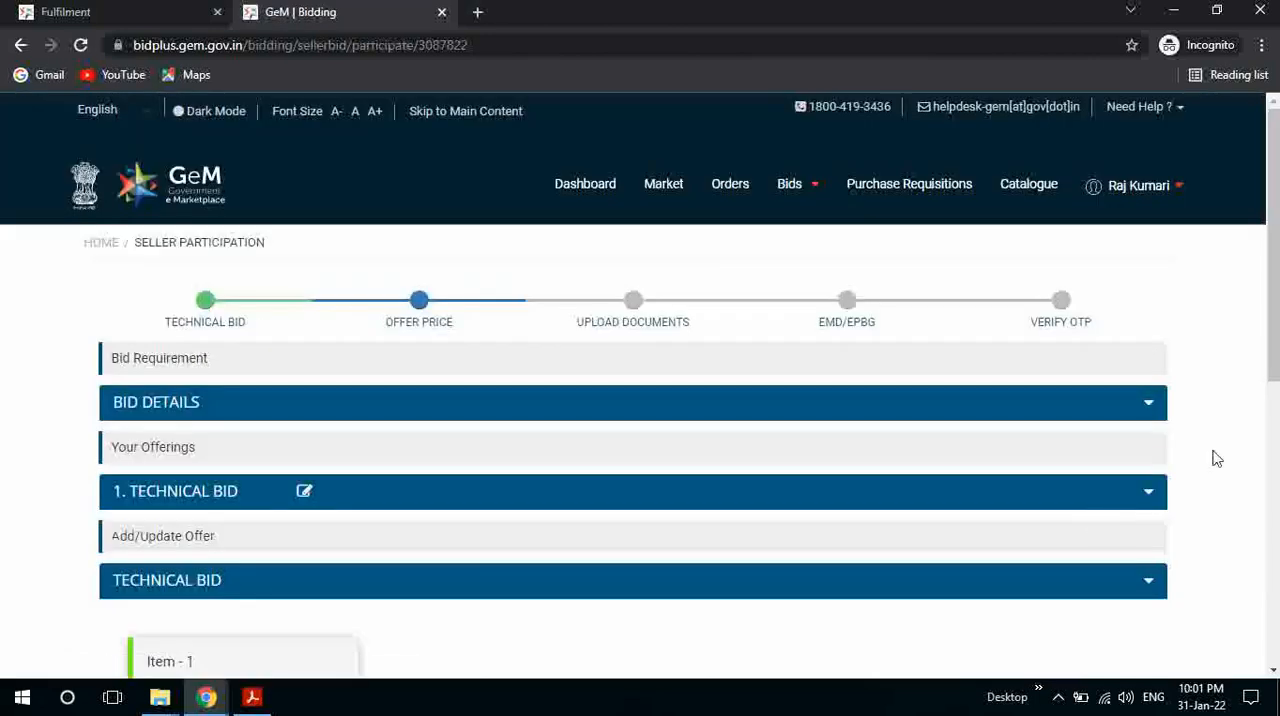
drag(1273, 310, 1273, 345)
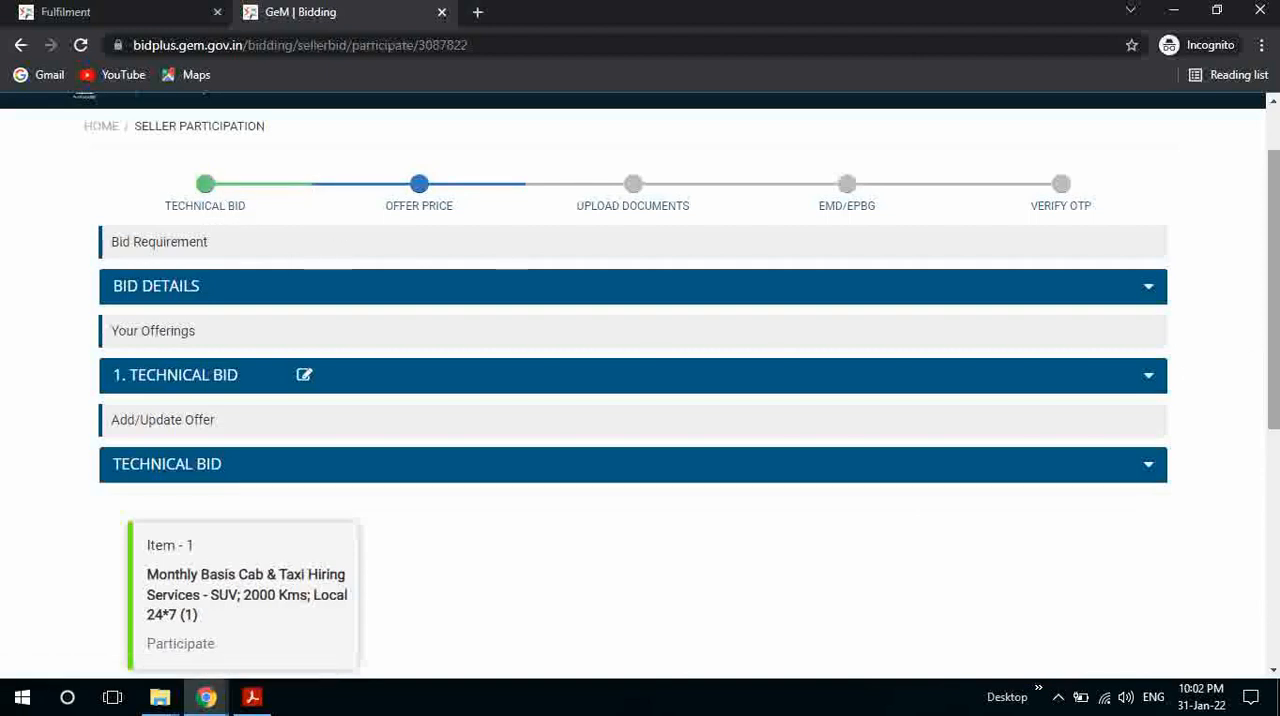
drag(1275, 318, 1272, 453)
click(1046, 449)
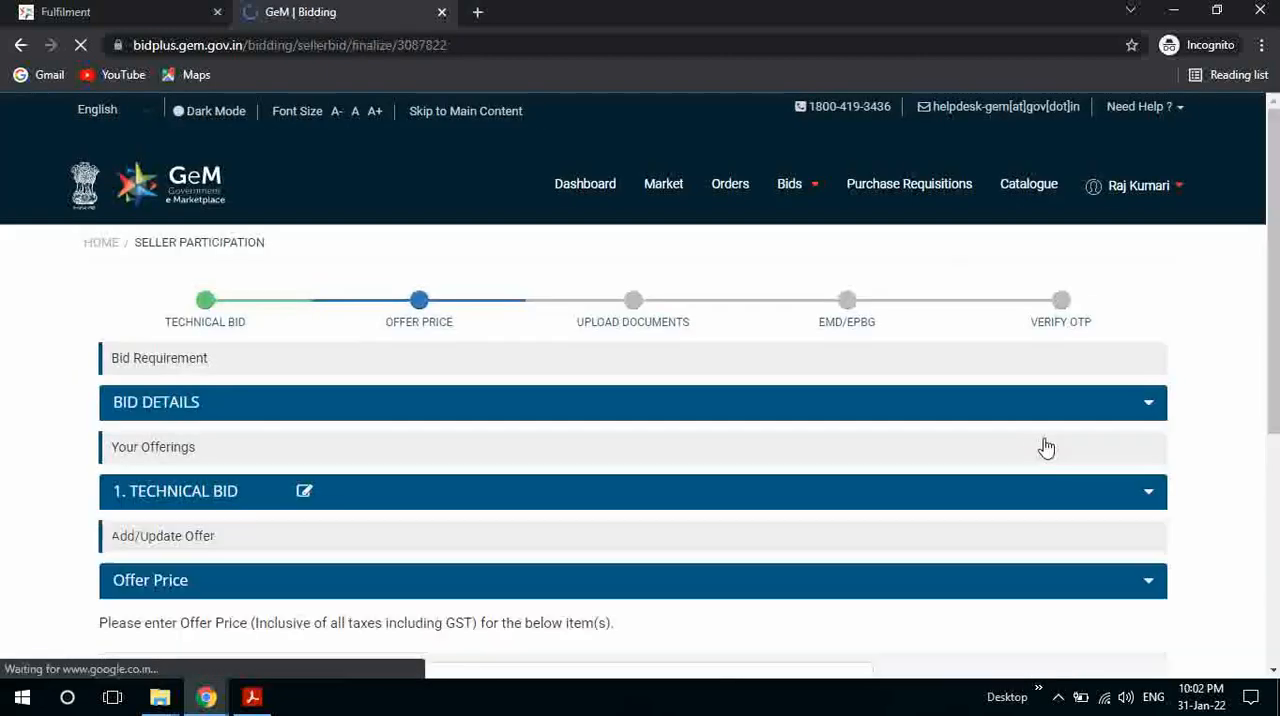
Step: Enter 34000 as the GST-inclusive monthly base fare, then review the estimated price's duration and total and accept it
drag(1275, 200, 1275, 271)
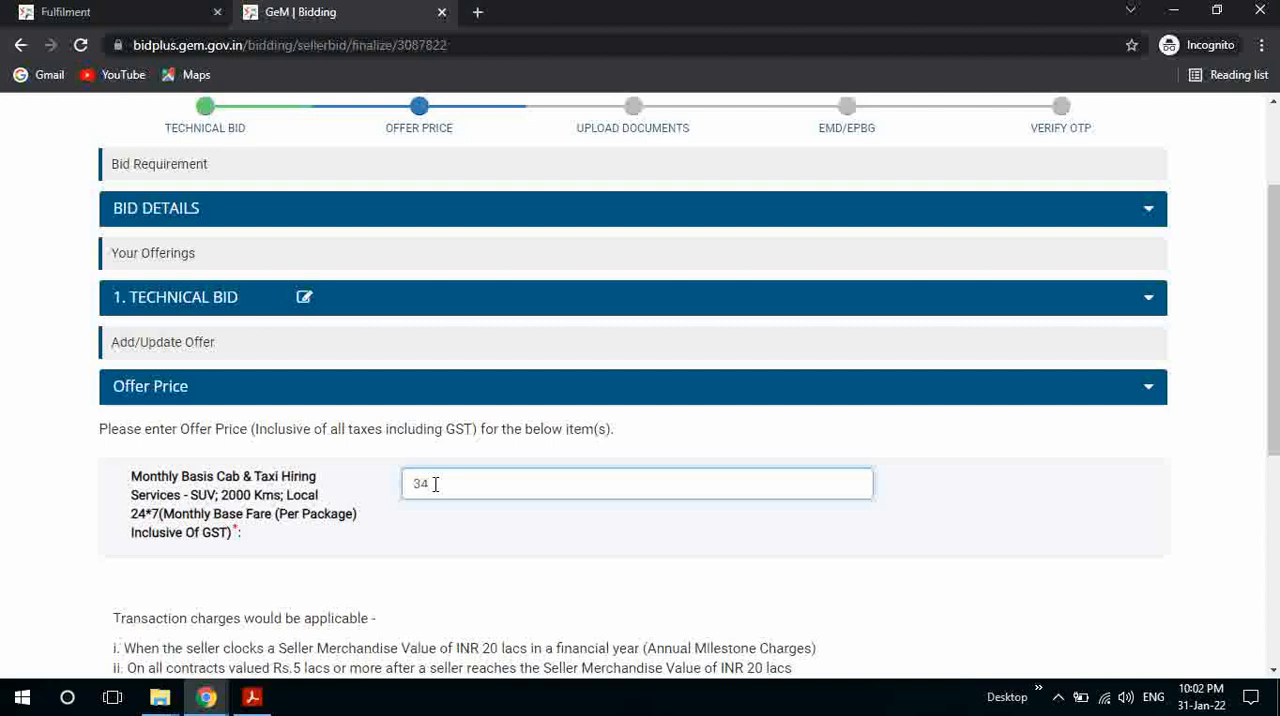
click(507, 538)
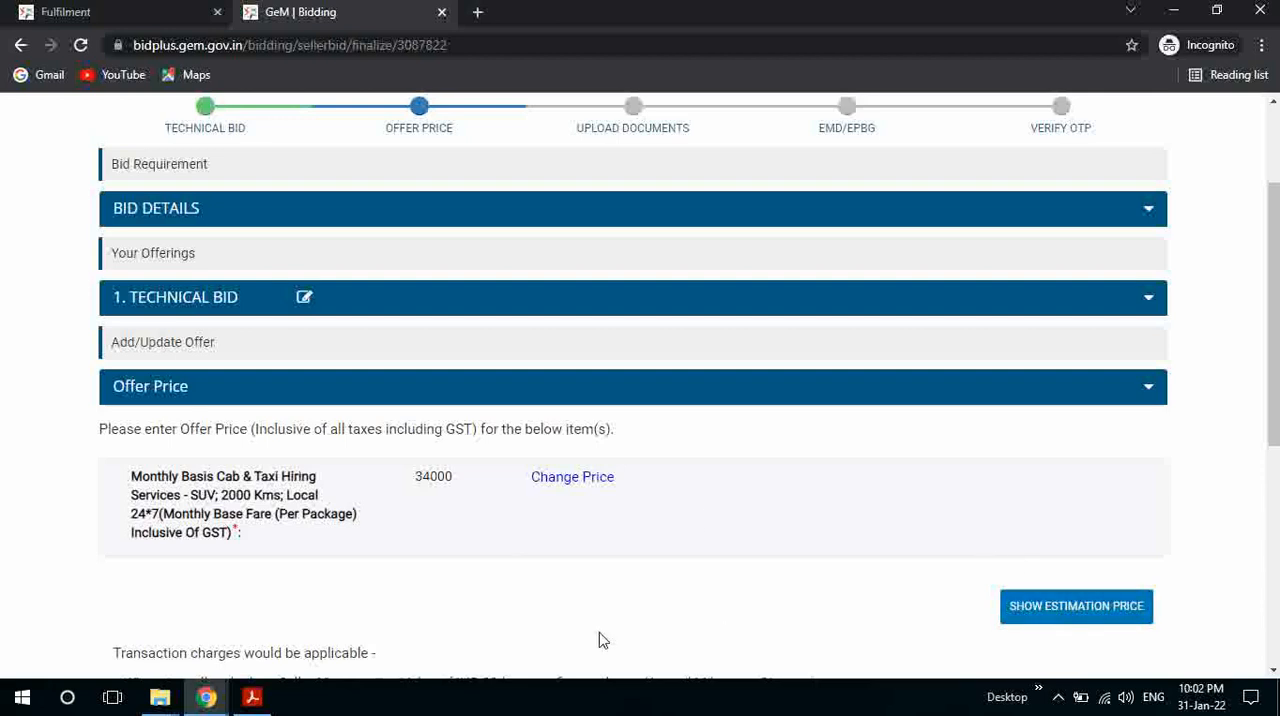
click(1063, 610)
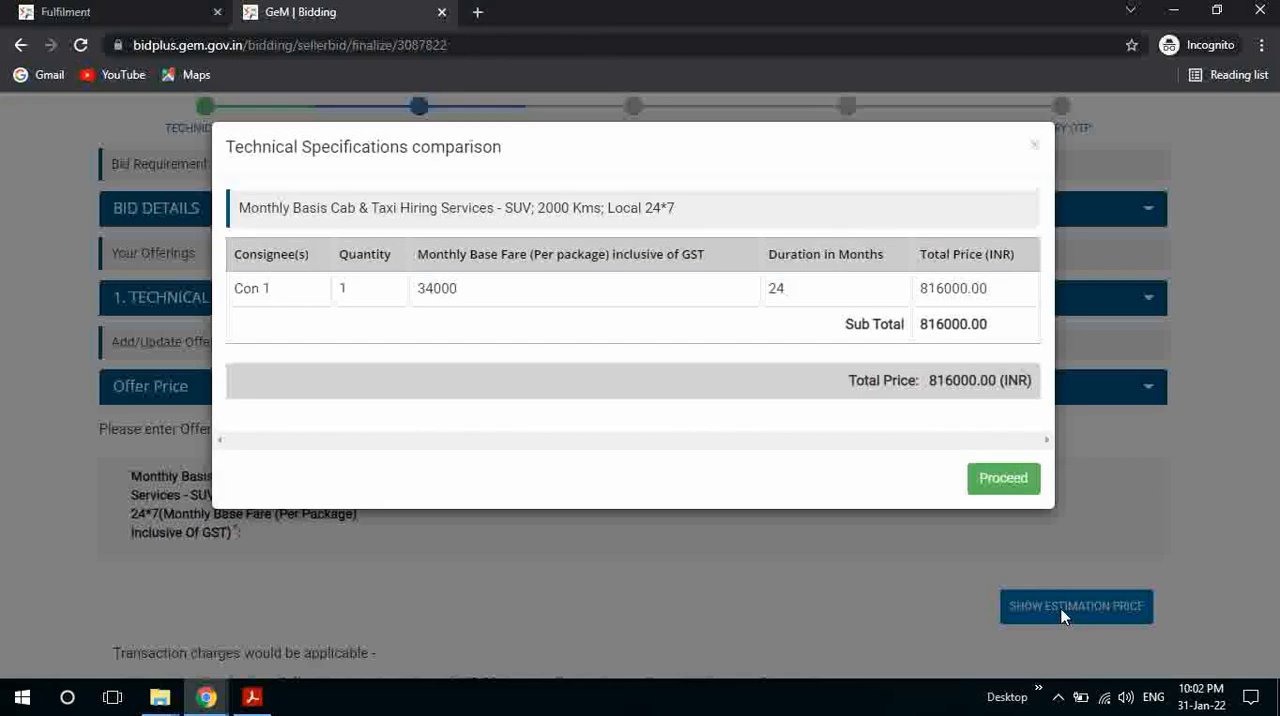
double_click(780, 289)
click(817, 295)
drag(983, 380, 931, 380)
click(1003, 479)
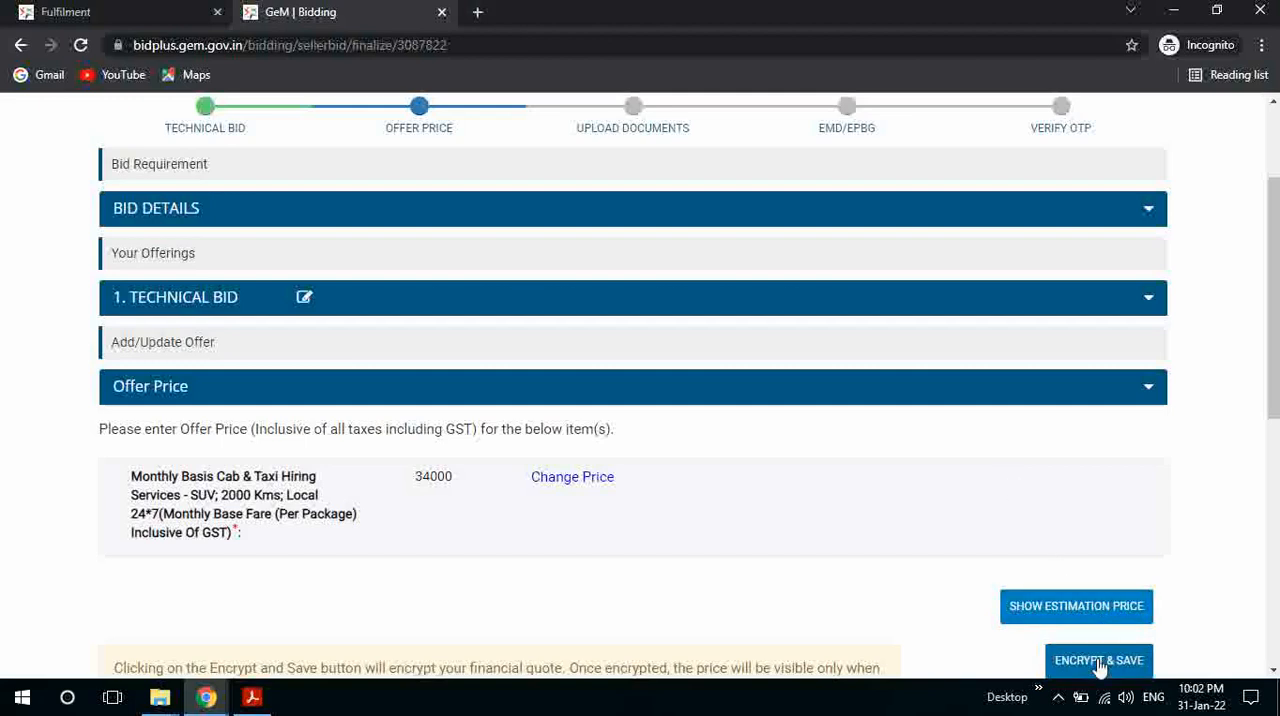
Step: Encrypt and save the financial quote, confirming the encryption to reach the document upload stage
drag(1274, 341, 1274, 409)
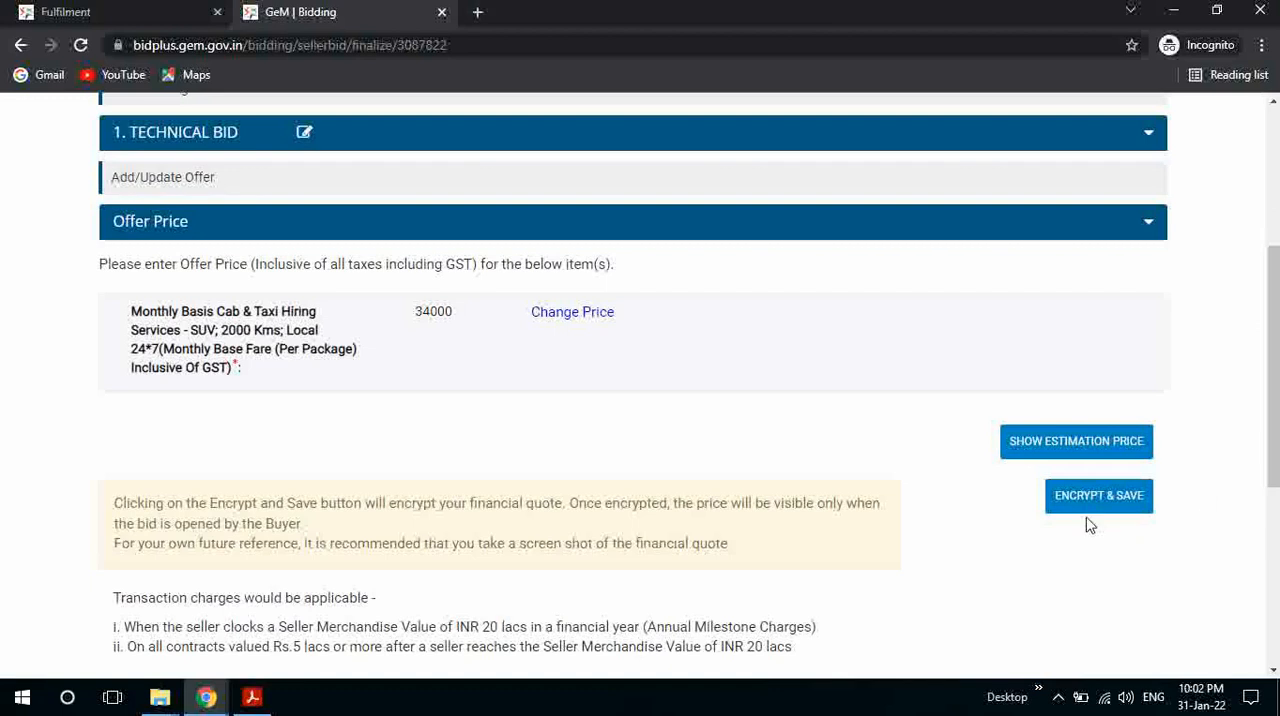
click(1128, 499)
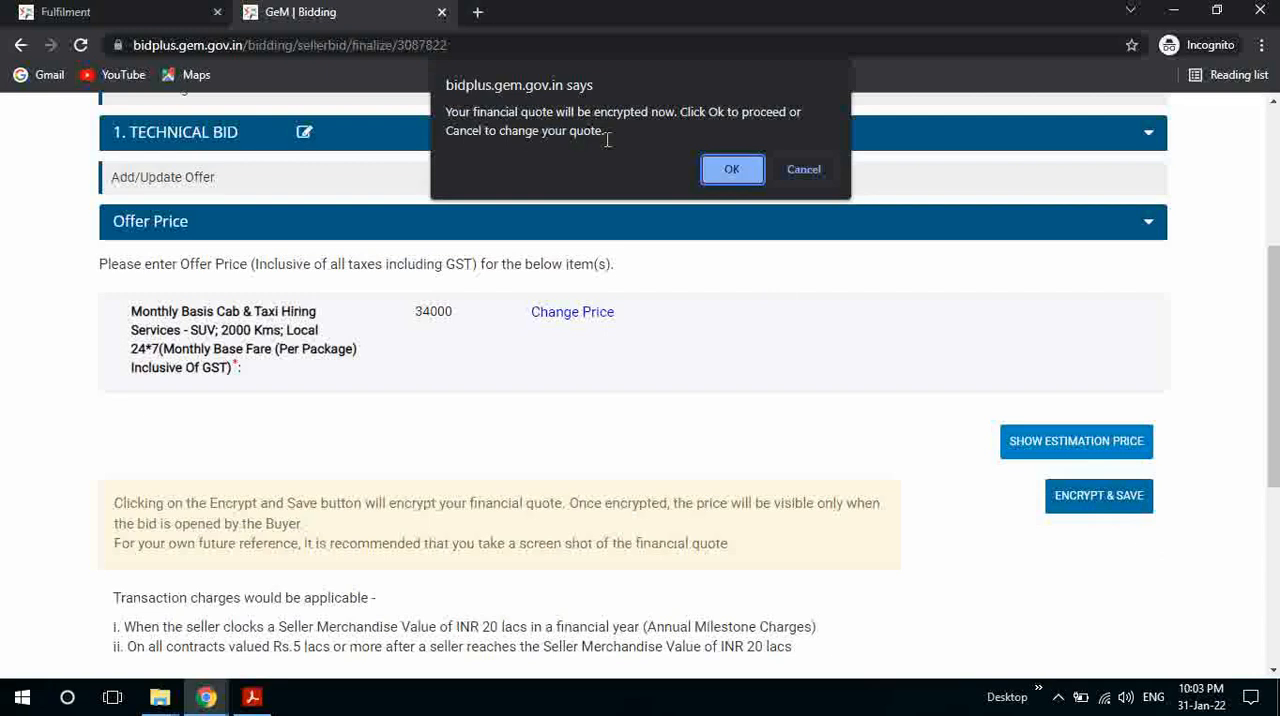
click(733, 170)
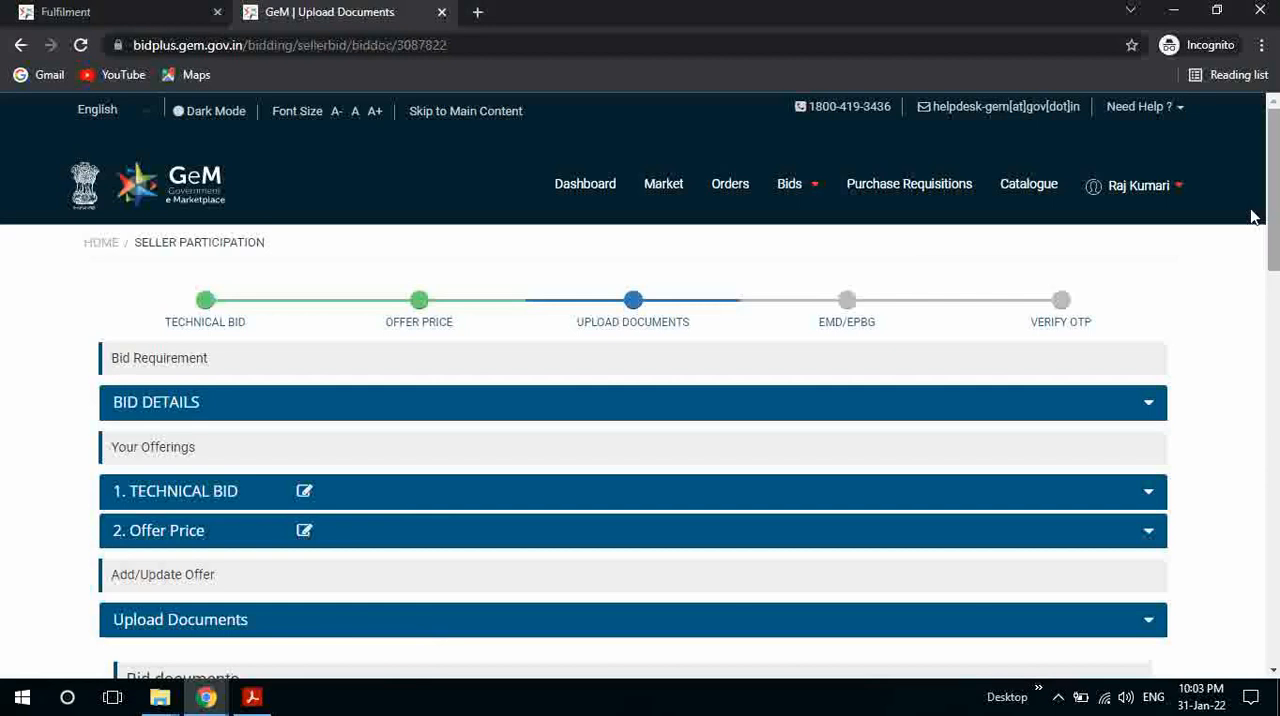
Step: Upload the Certificate PDF from the GeM Bid folder on Local Disk (D:) as the Certificate (Requested In ATC)
drag(1277, 197, 1277, 313)
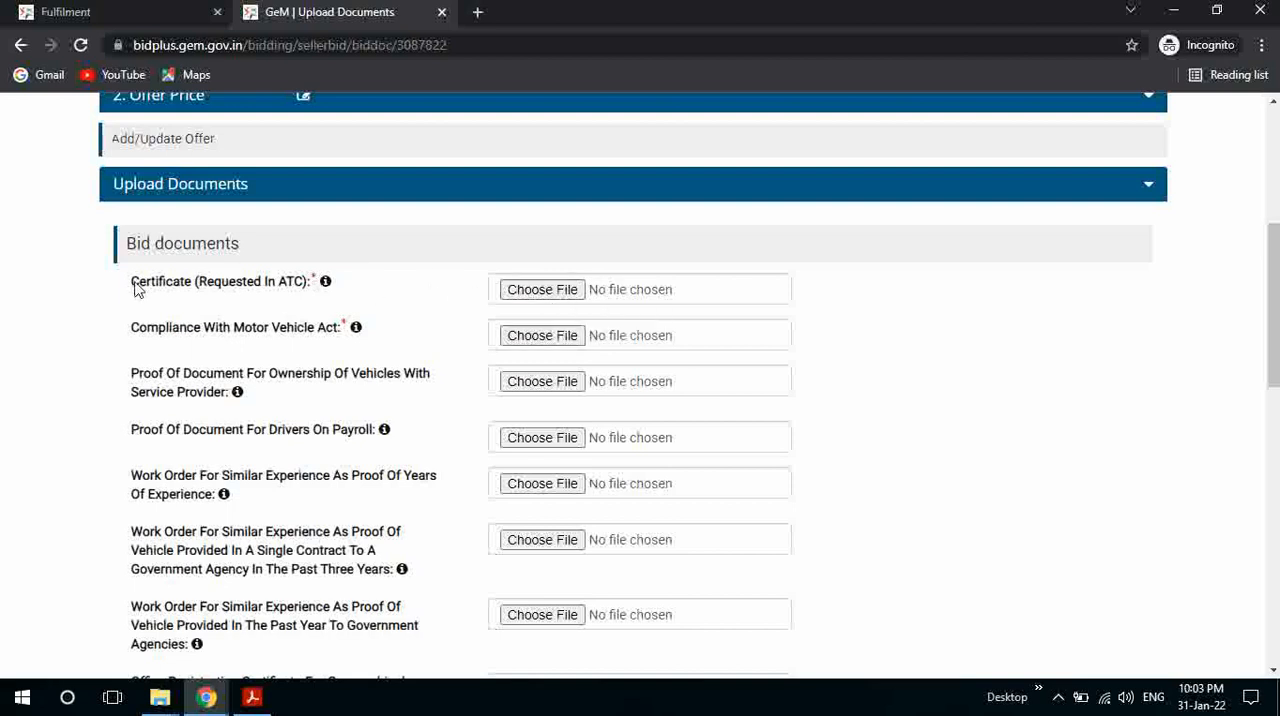
drag(137, 287, 357, 292)
click(356, 292)
click(537, 292)
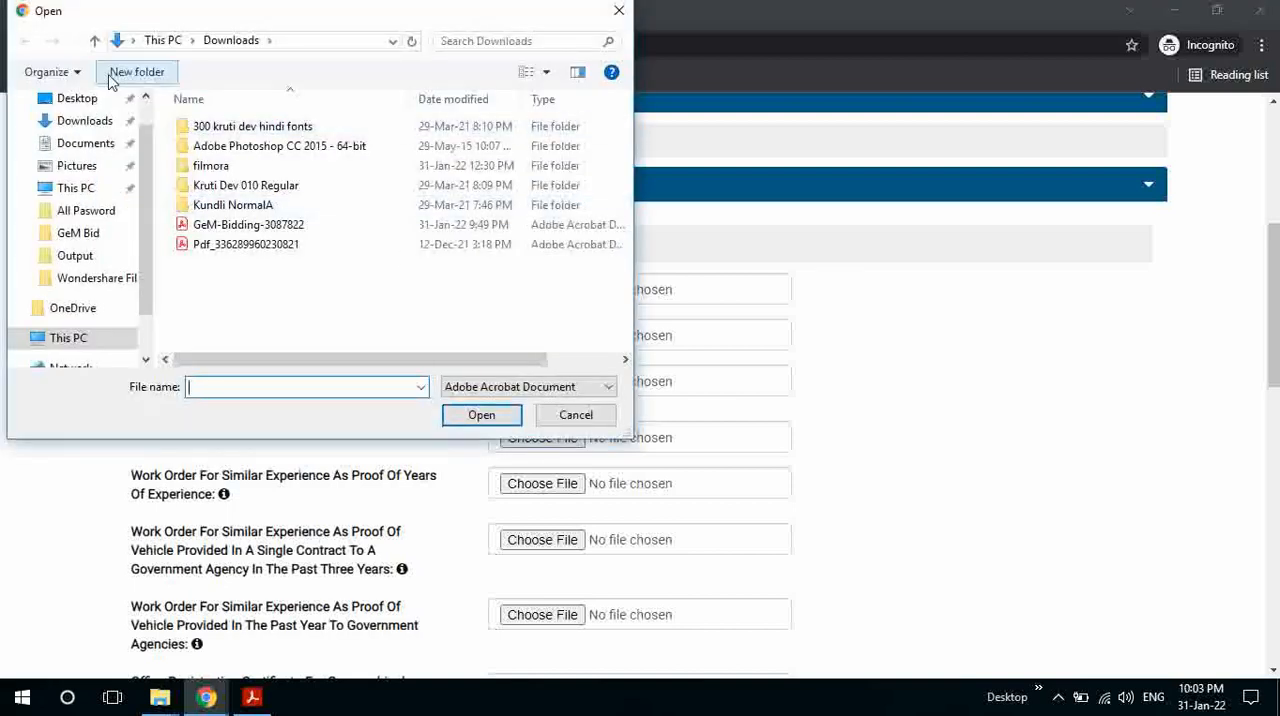
click(94, 40)
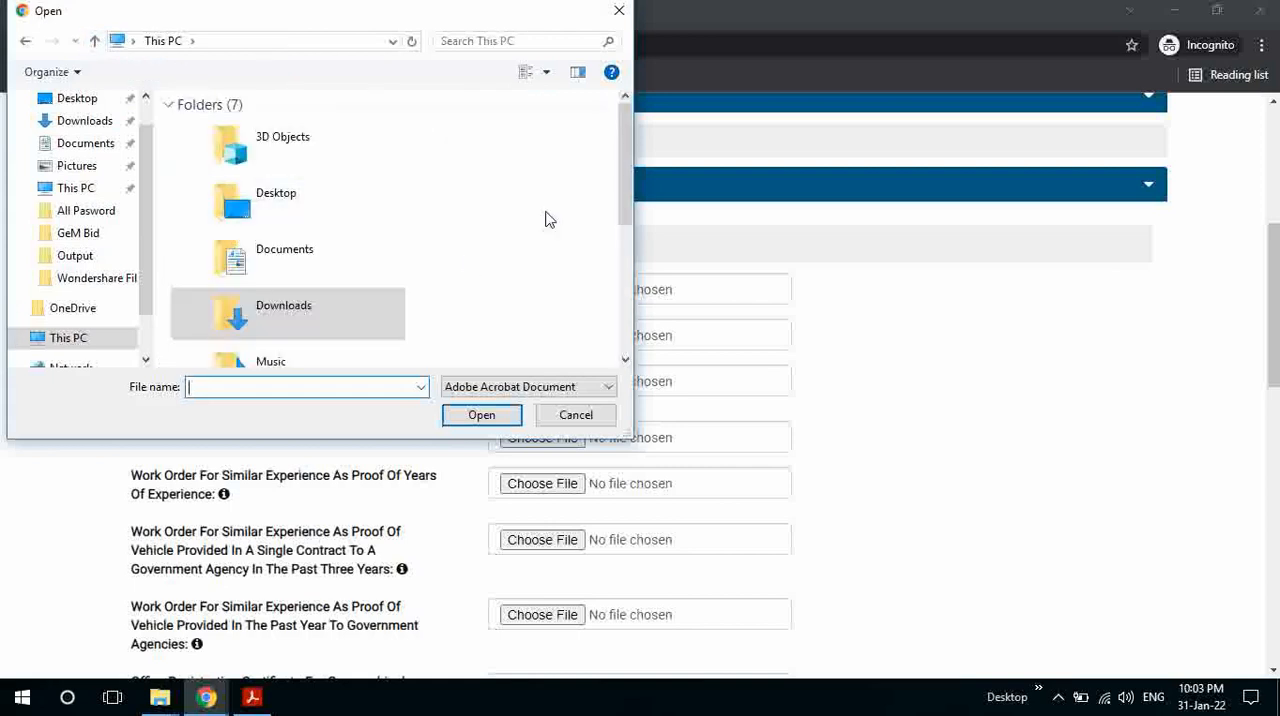
drag(627, 168, 605, 312)
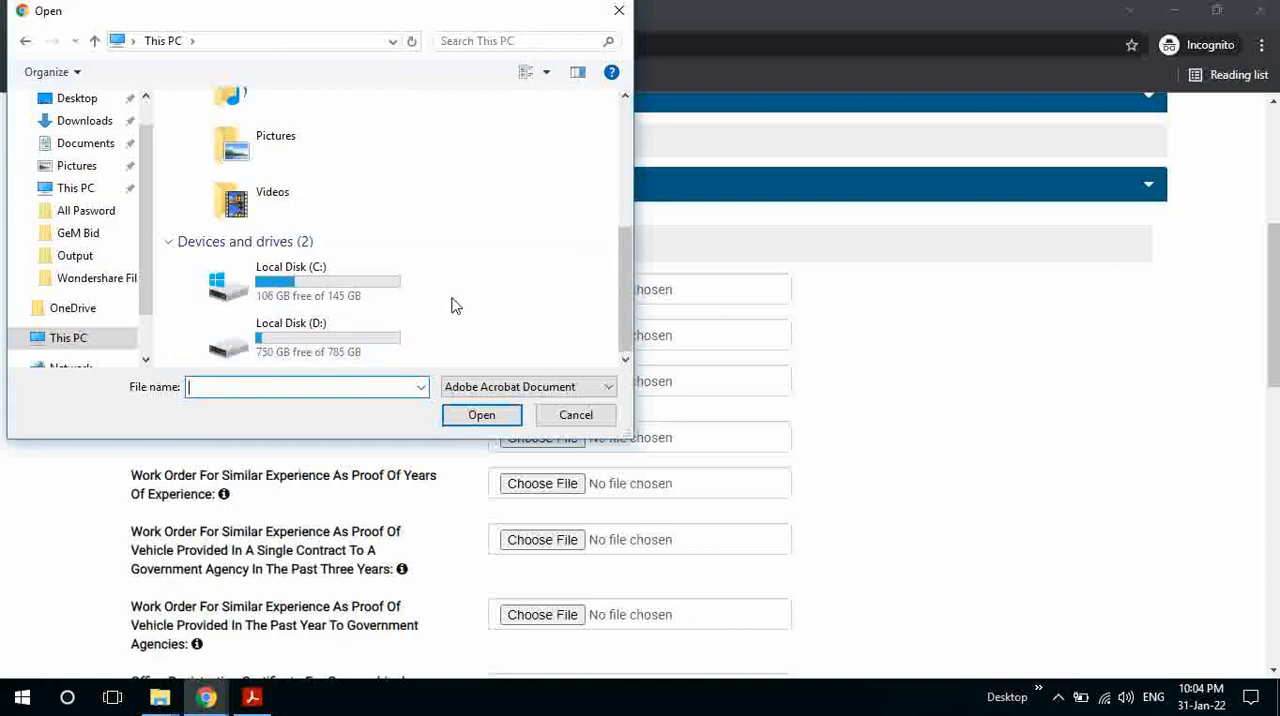
double_click(337, 344)
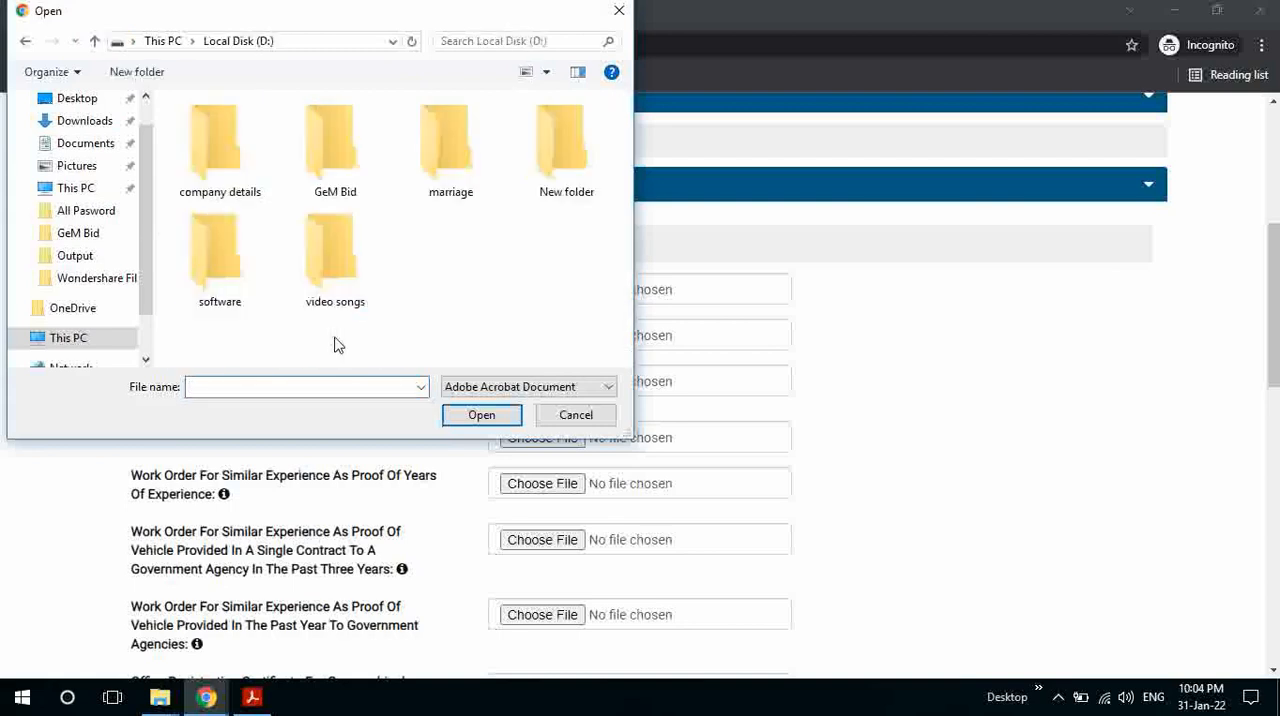
double_click(350, 134)
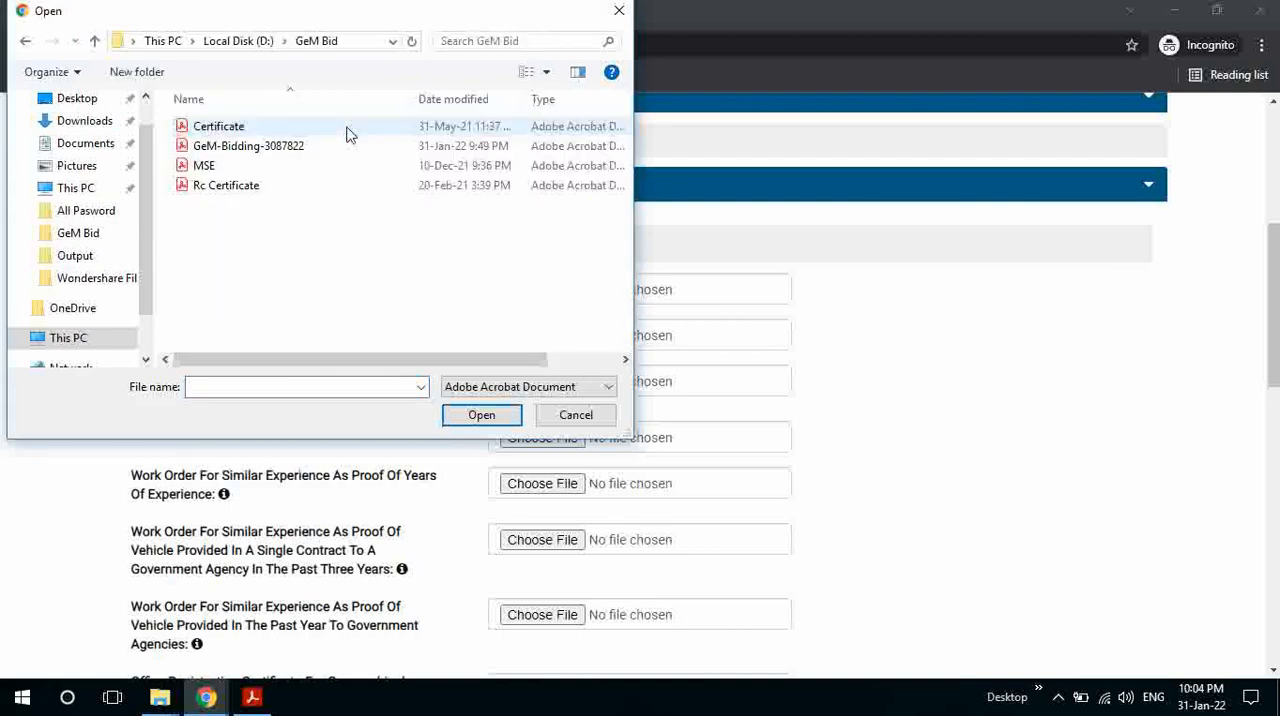
click(226, 128)
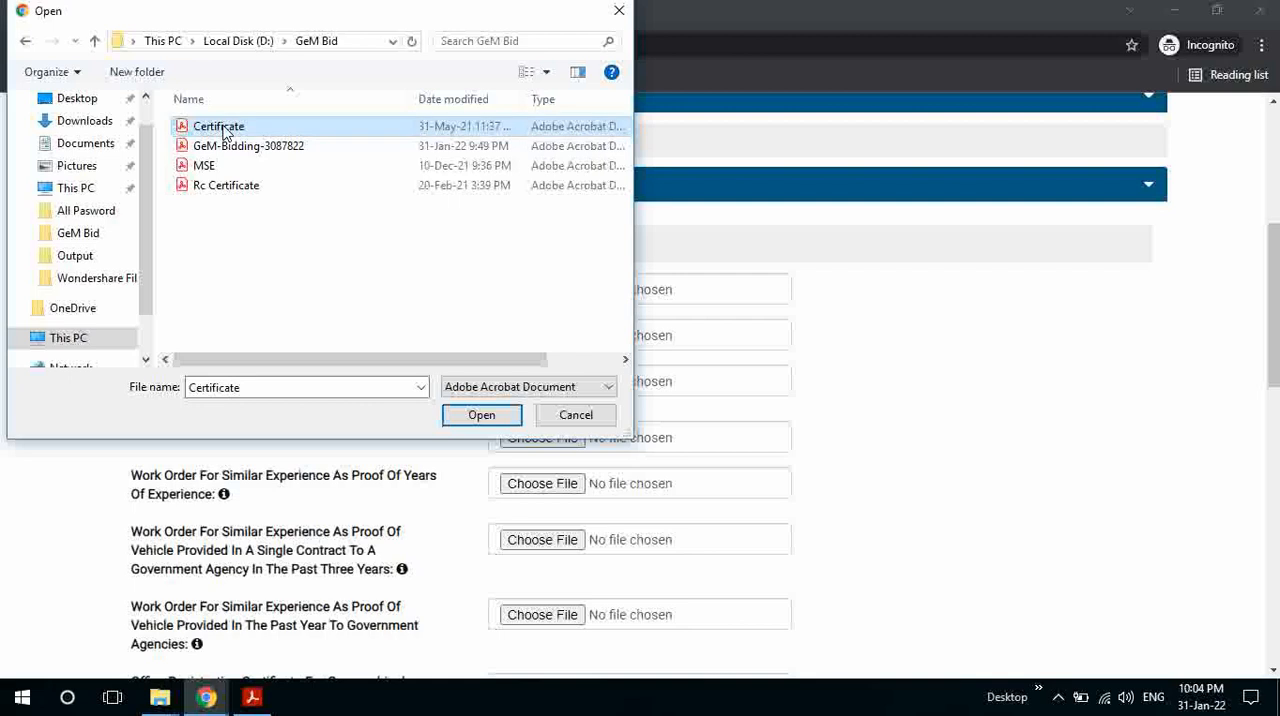
click(472, 414)
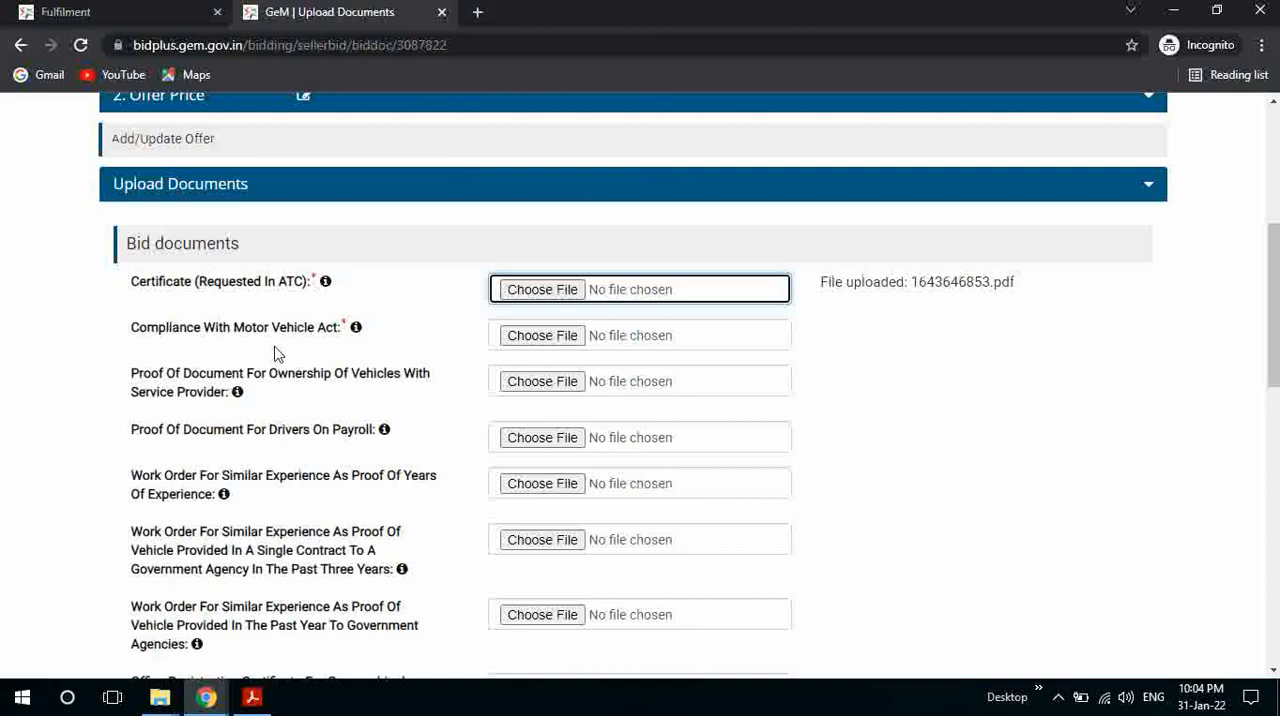
Step: Upload the Rc Certificate PDF from the GeM Bid folder as the Compliance With Motor Vehicle Act document
click(530, 345)
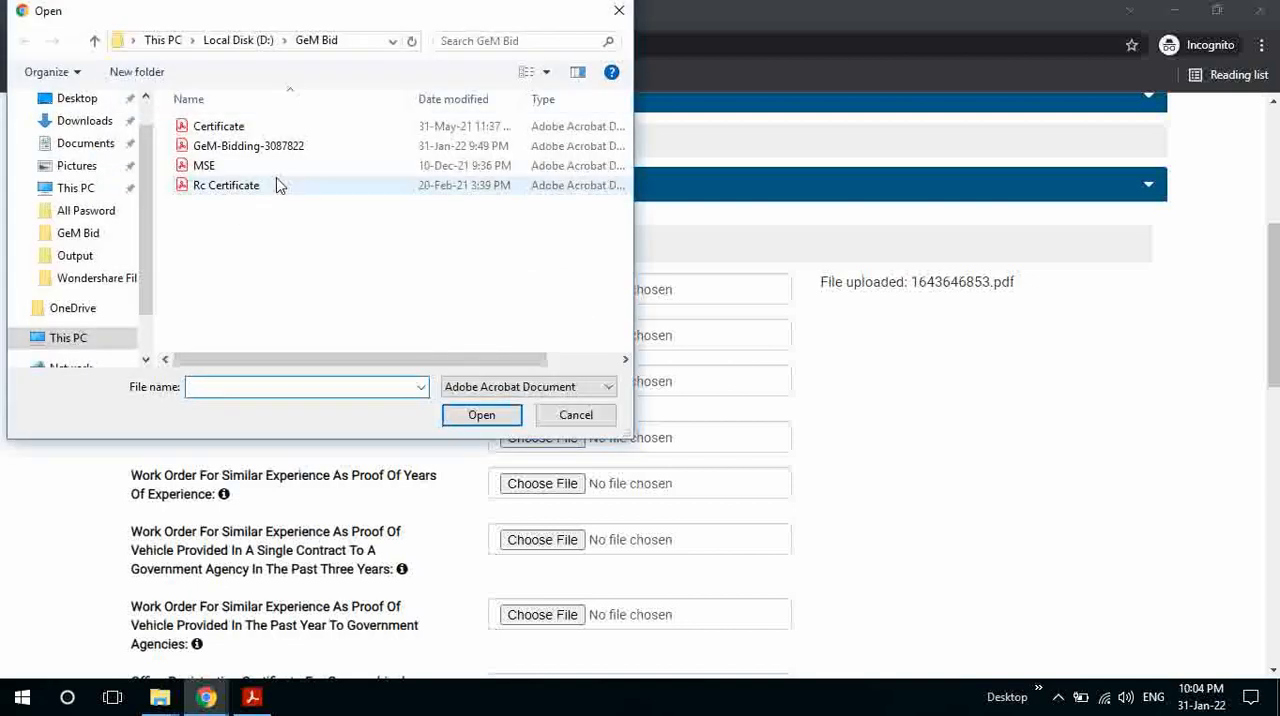
click(250, 188)
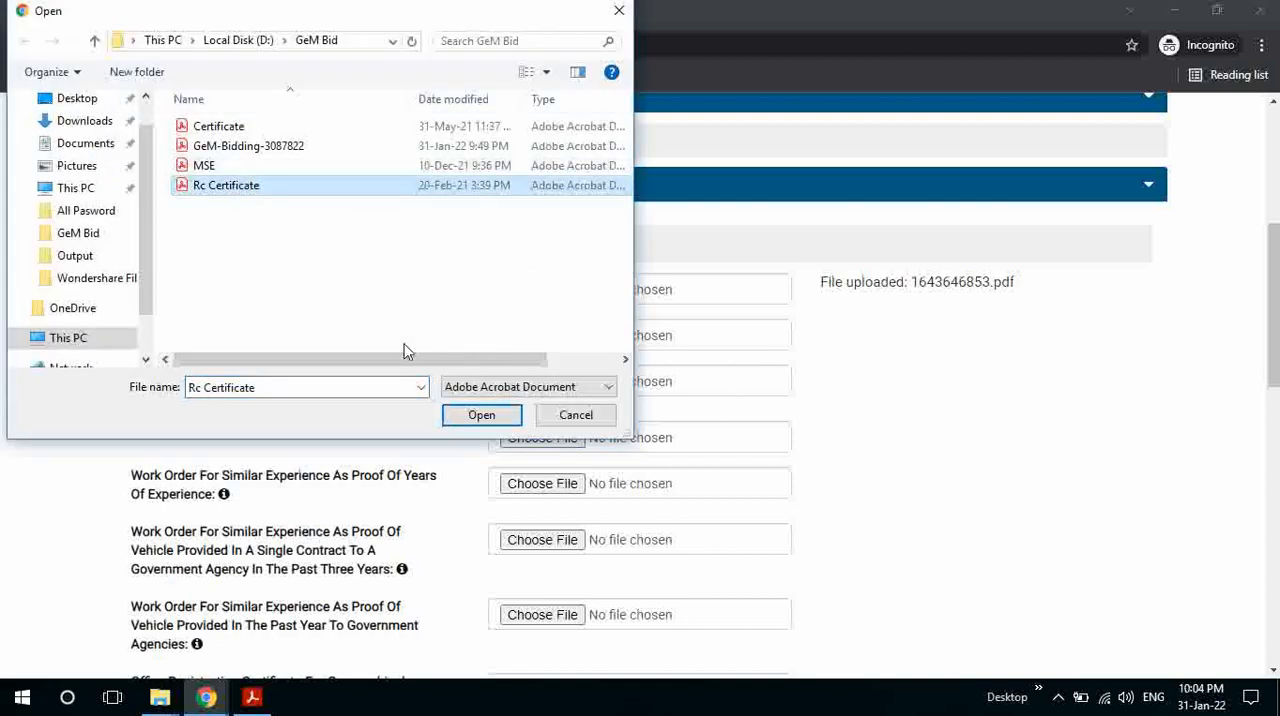
click(484, 424)
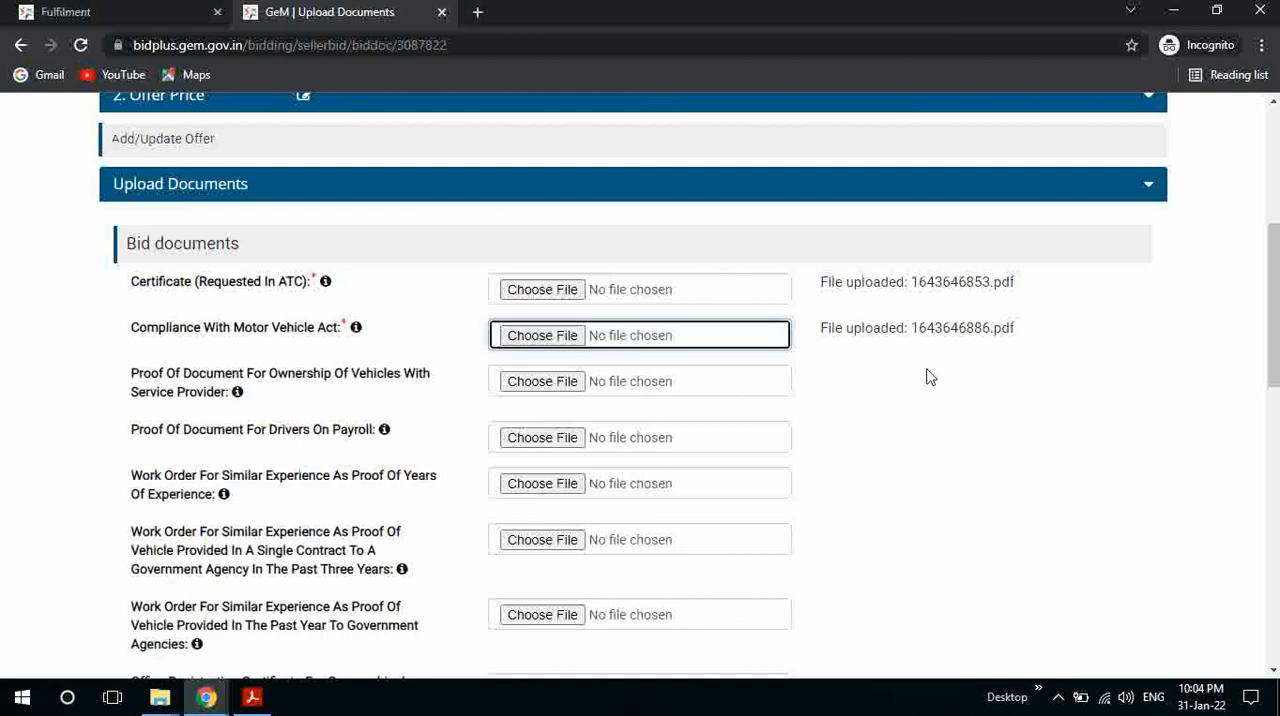
Step: Declare service MSE status as Yes and upload the MSE PDF as the MSE Category Certificate
drag(1276, 312, 1231, 463)
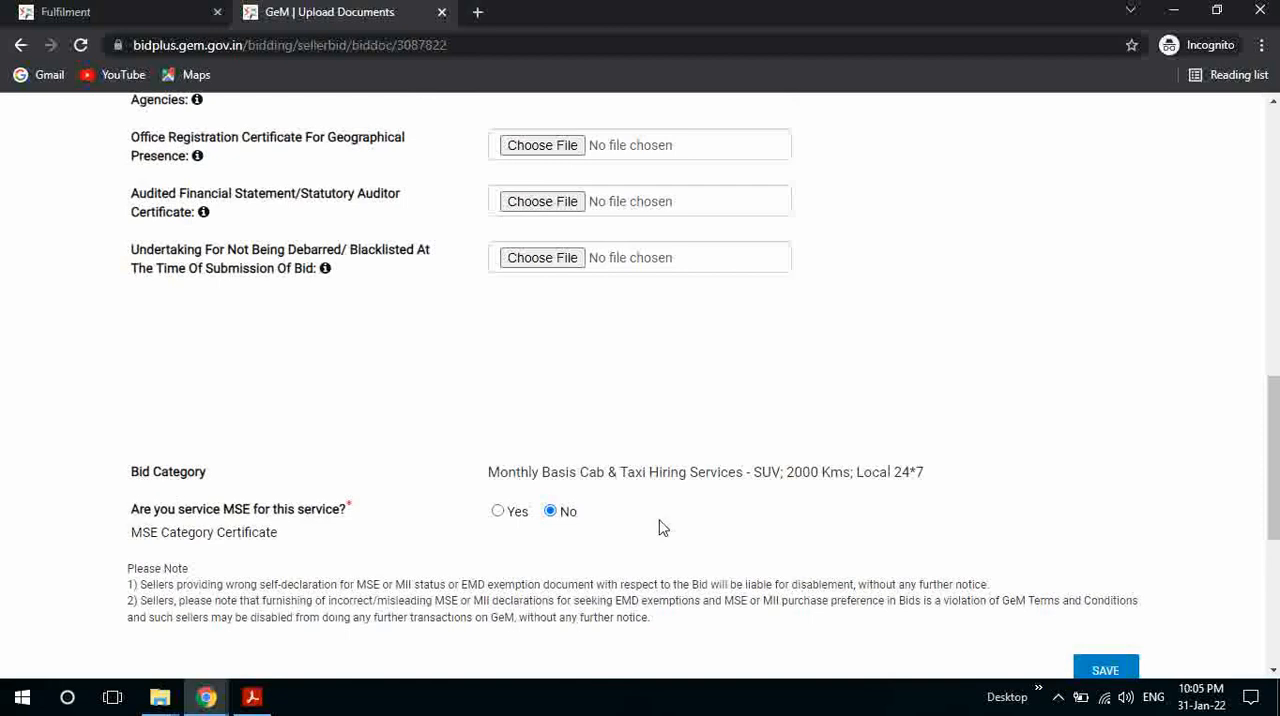
click(498, 512)
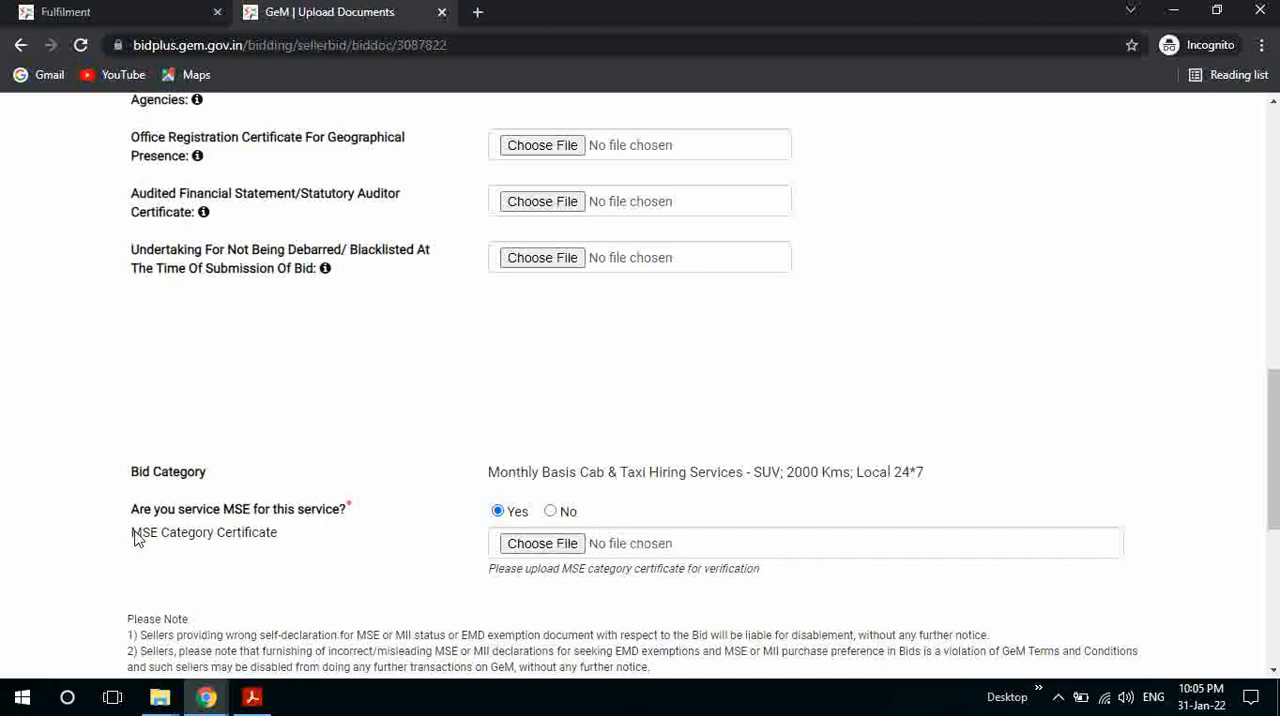
drag(137, 538, 281, 554)
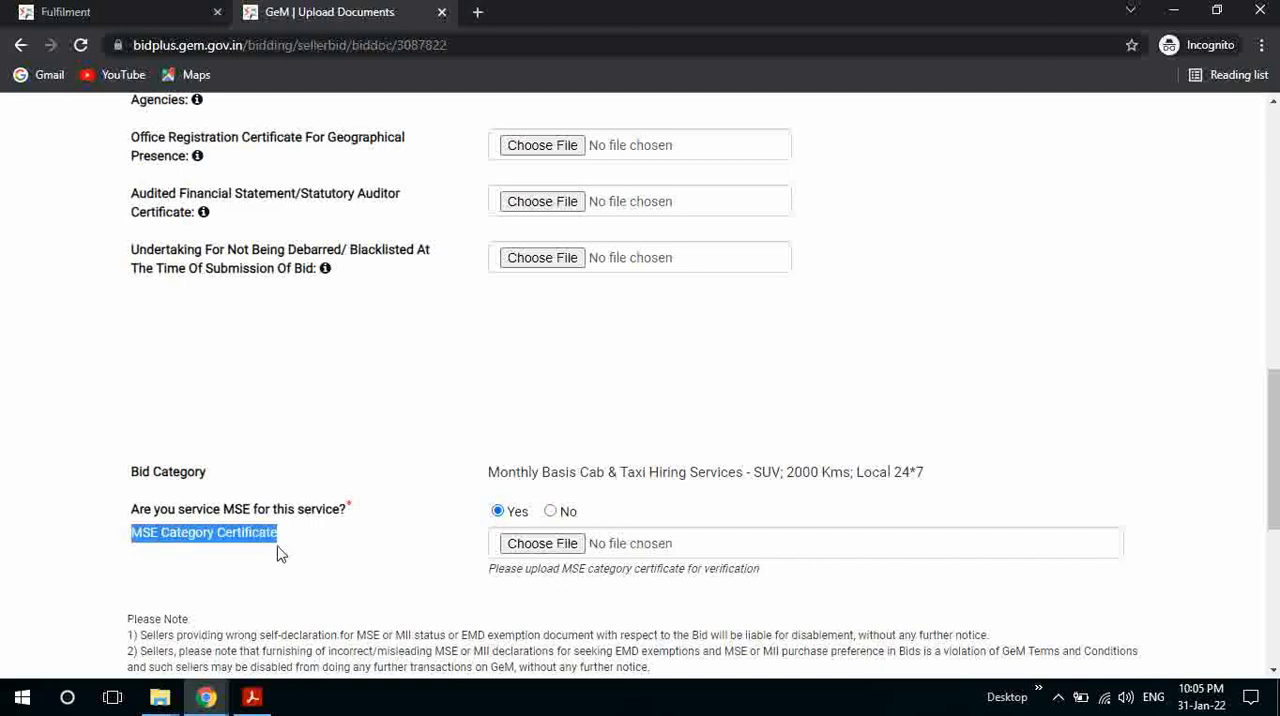
click(165, 546)
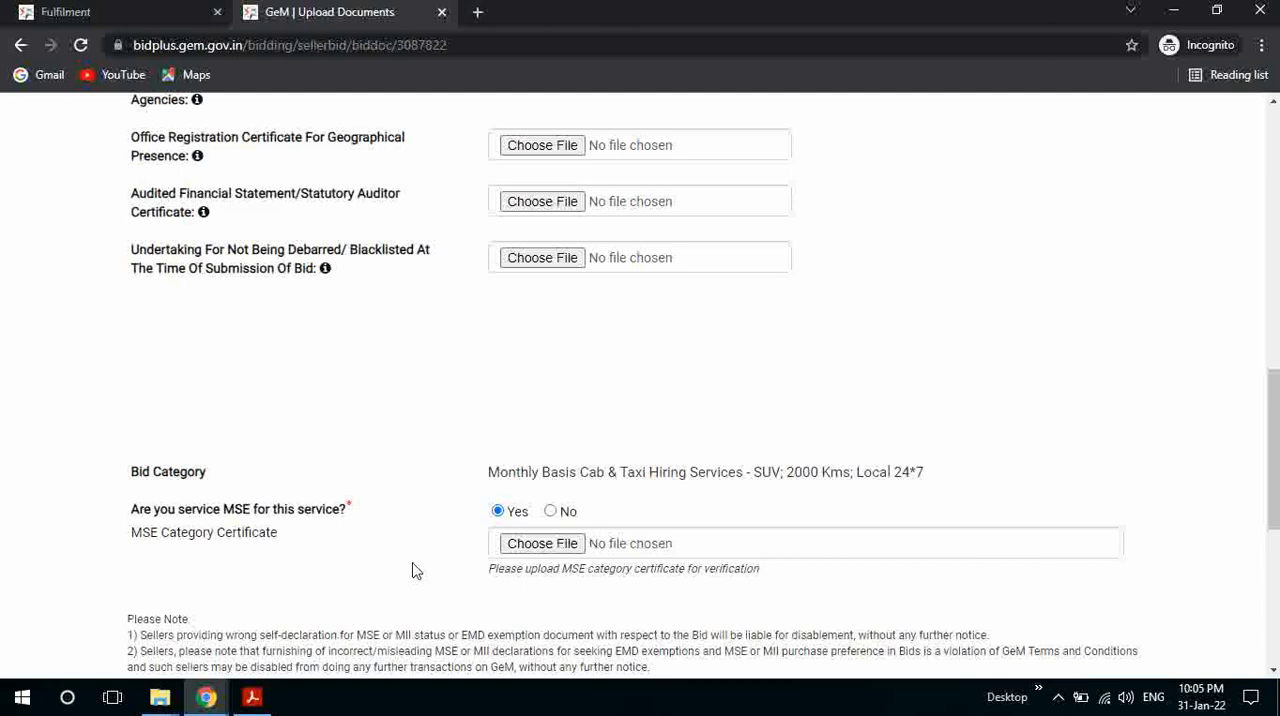
click(531, 543)
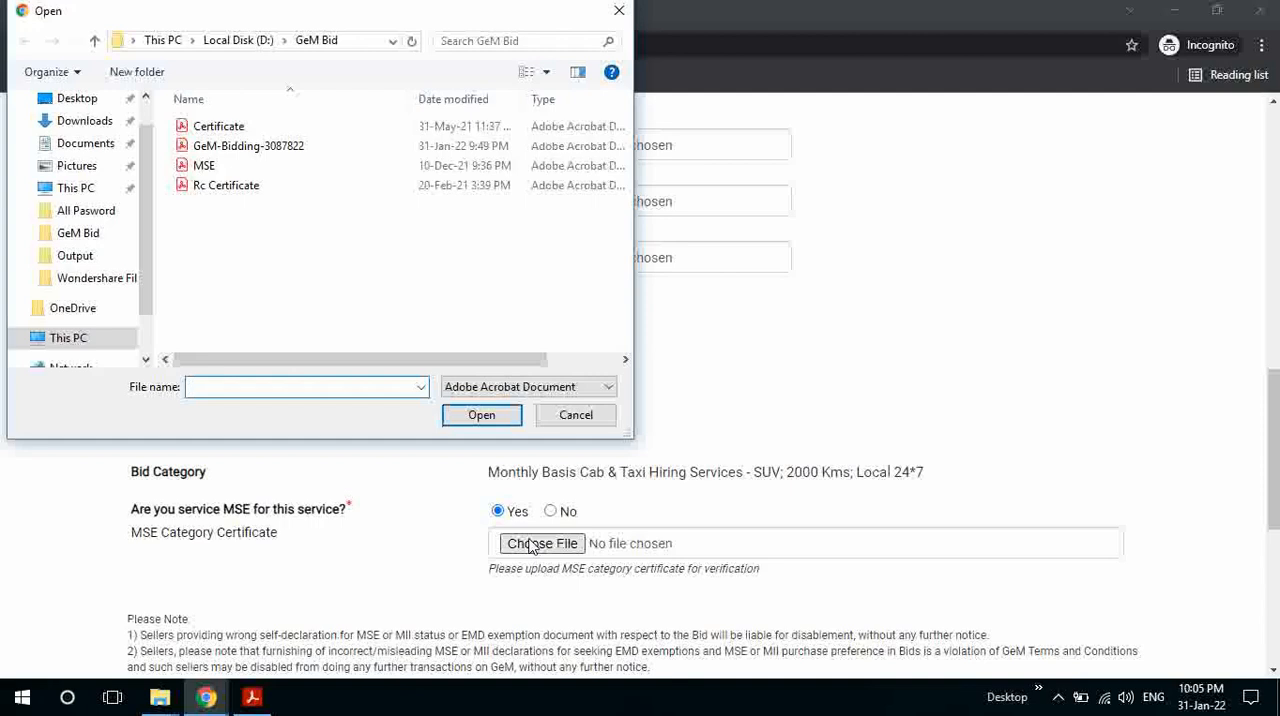
click(211, 168)
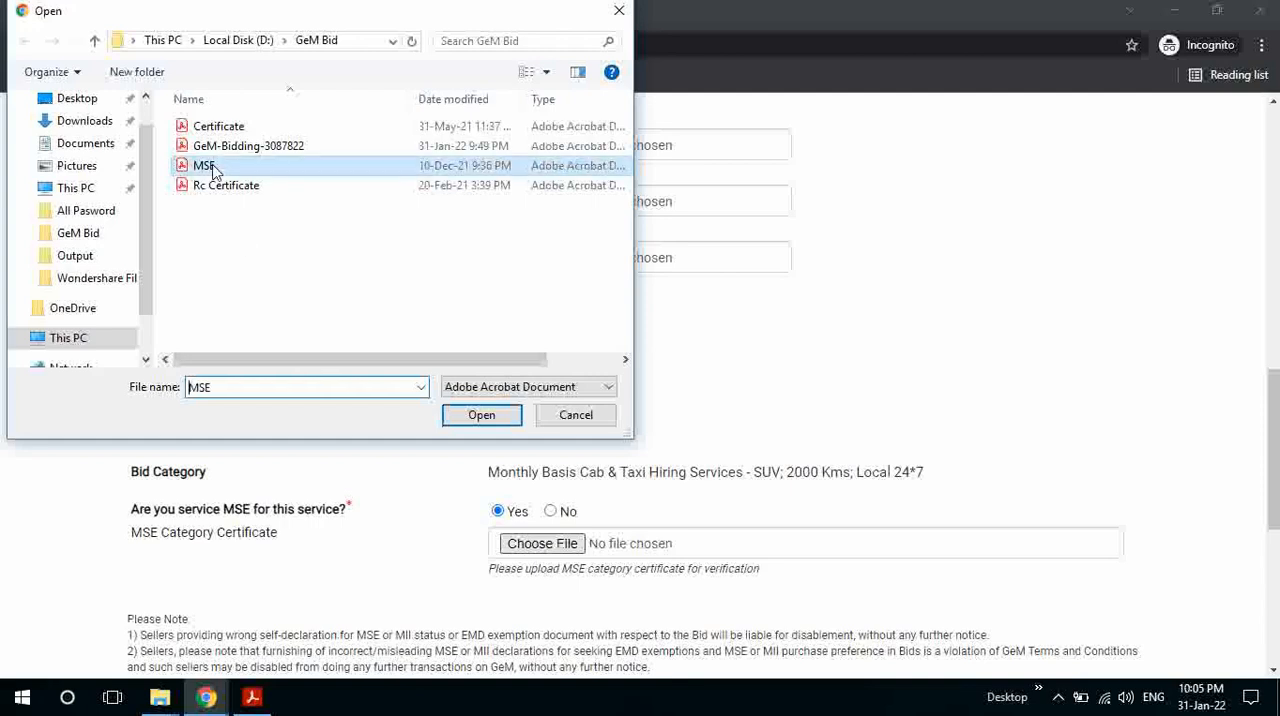
click(481, 415)
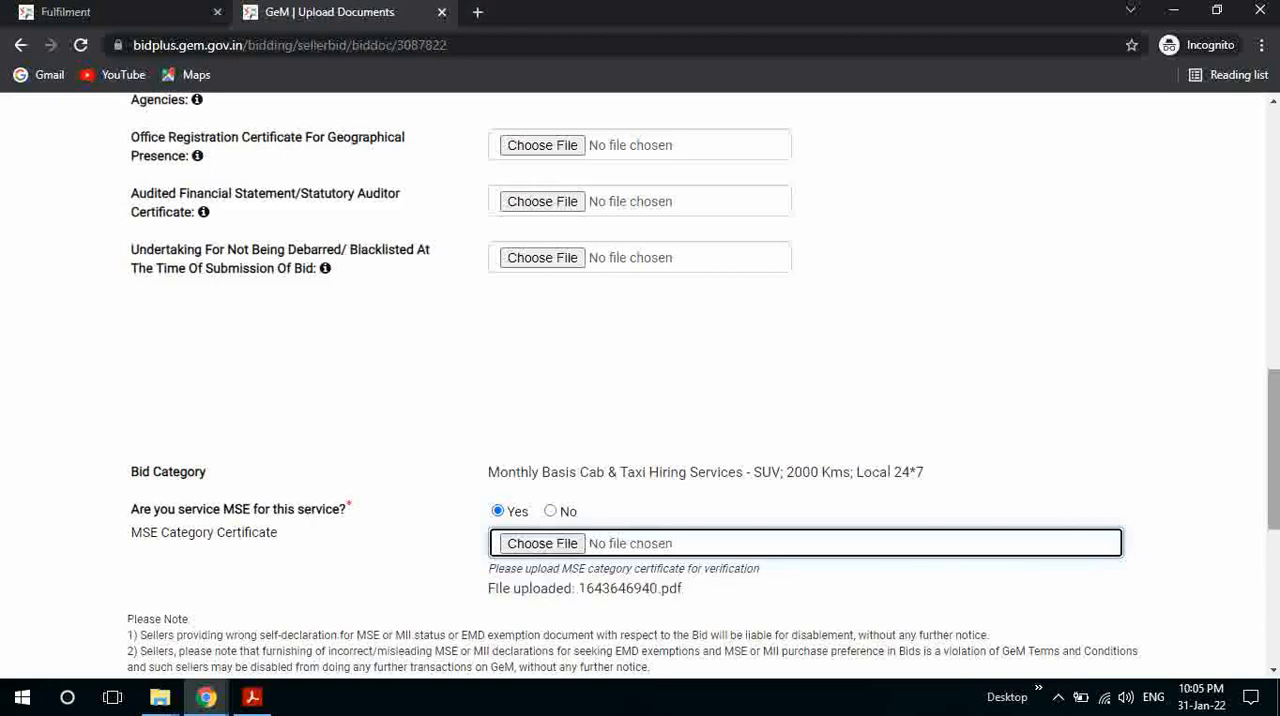
Step: Save the uploaded documents, then save the EMD/EPBG stage to proceed to offer verification
scroll(1266, 534, down, 3)
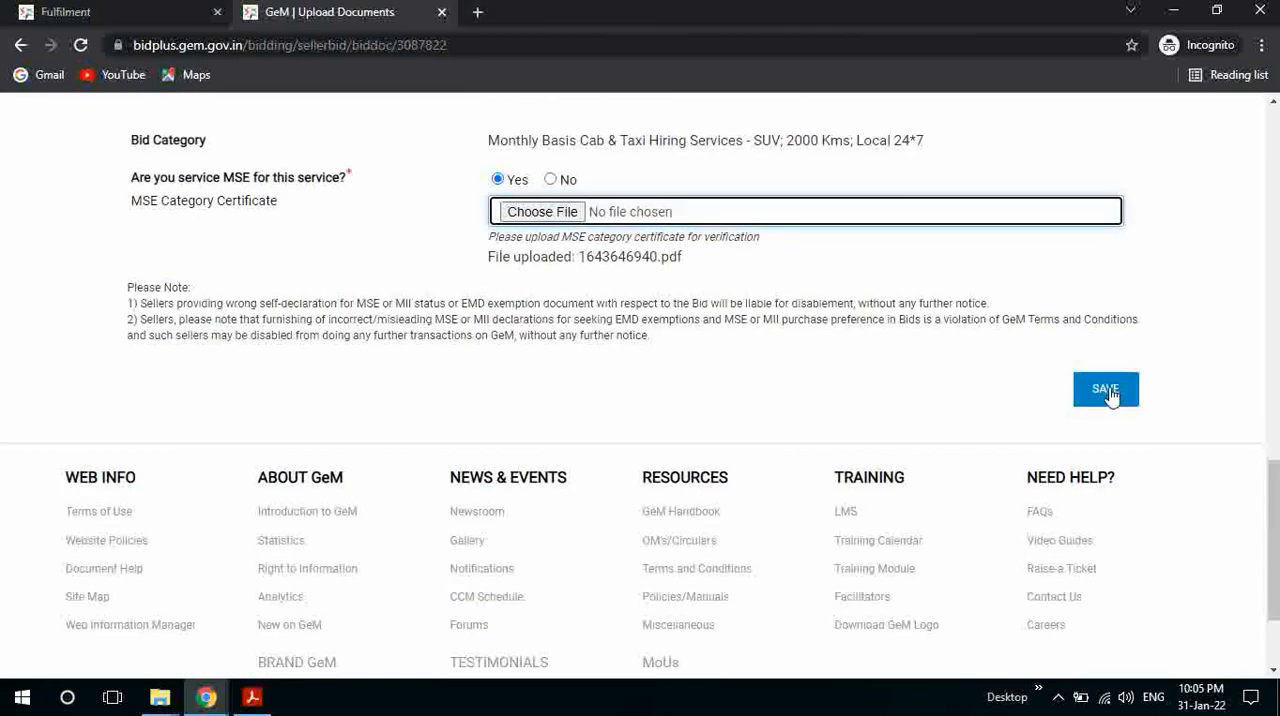
click(1107, 389)
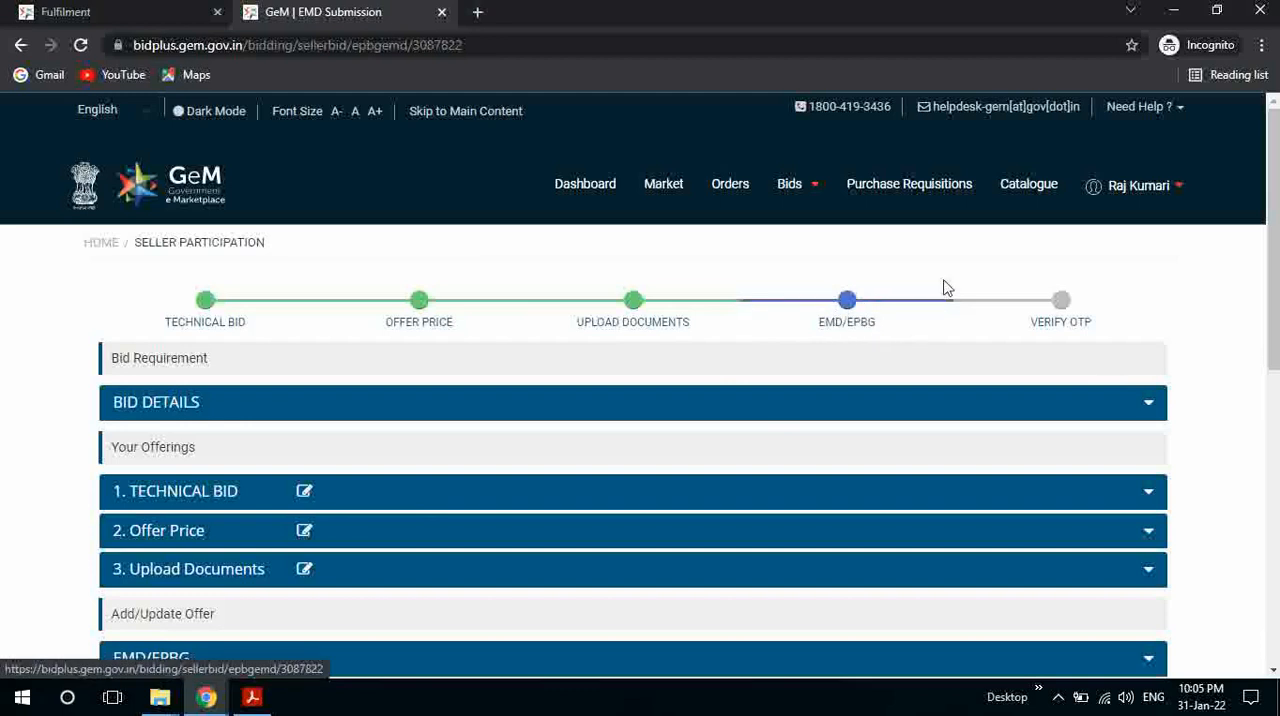
drag(1275, 265, 1146, 449)
click(1104, 497)
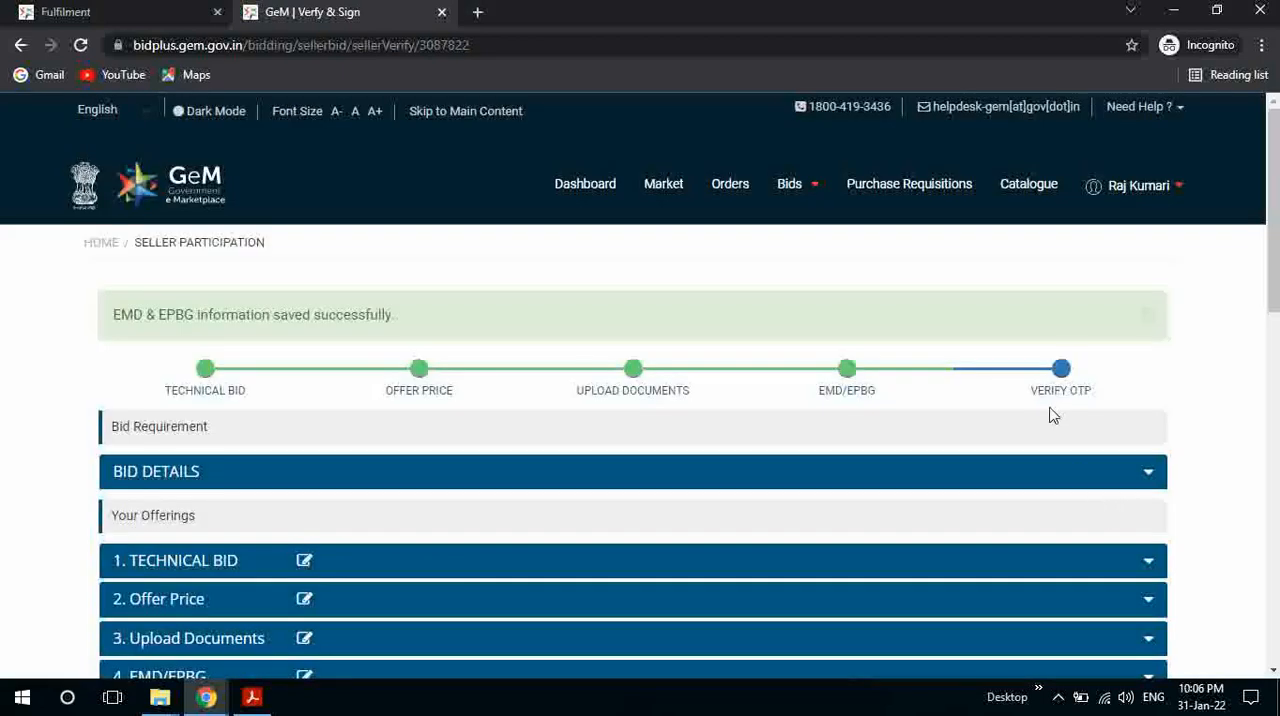
Step: Review the final verification page, including the completed offering sections, the bidder undertaking and the OTP, eSign and DSC verification options
drag(1274, 230, 1231, 452)
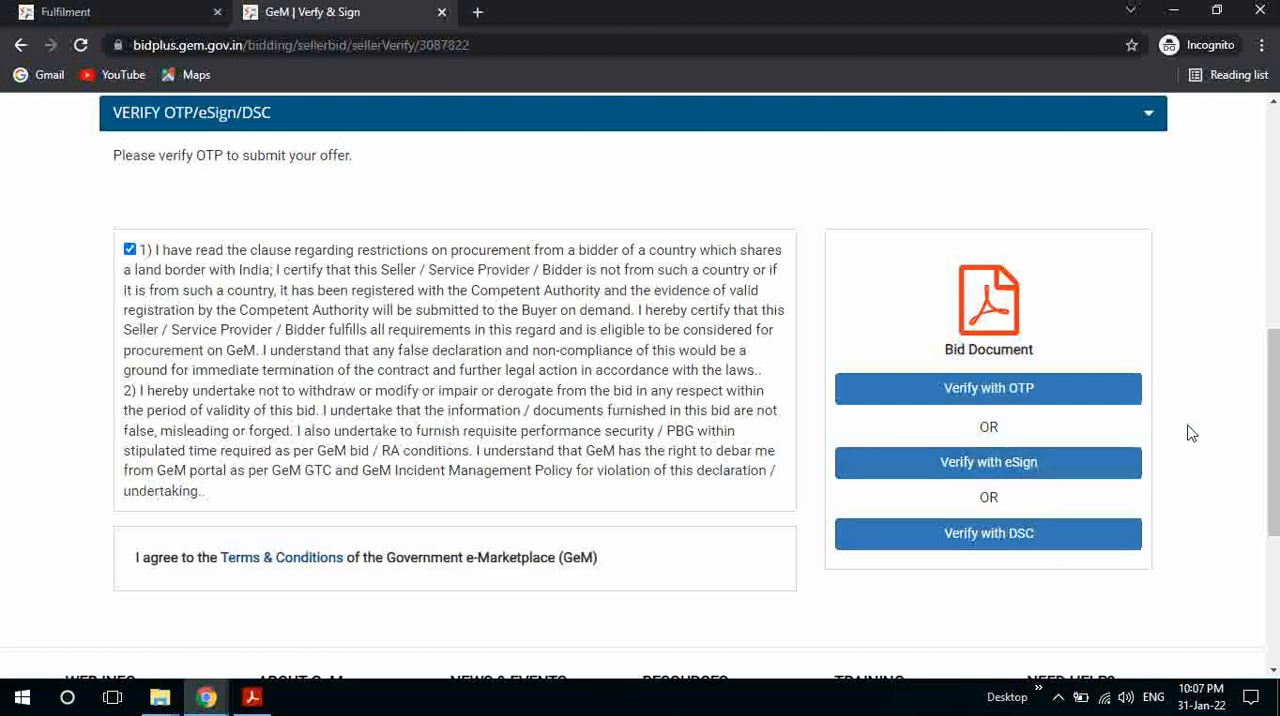
drag(1274, 381, 1270, 147)
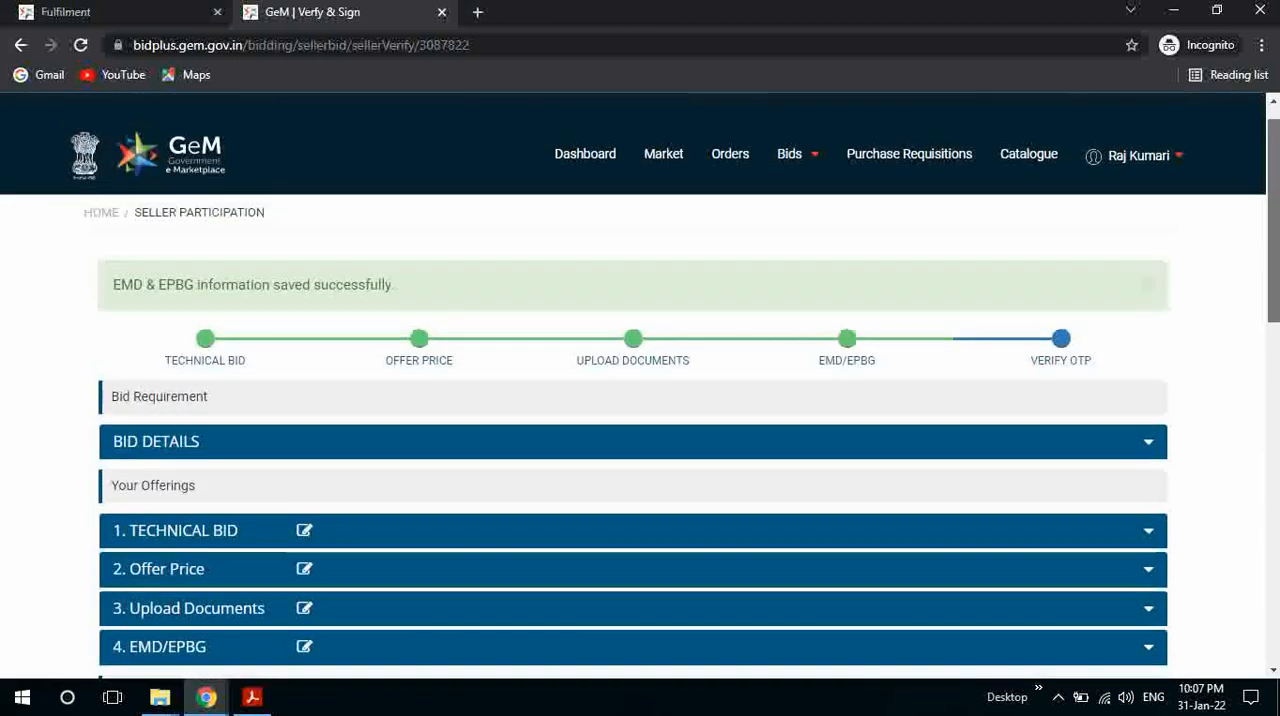
scroll(640, 400, down, 3)
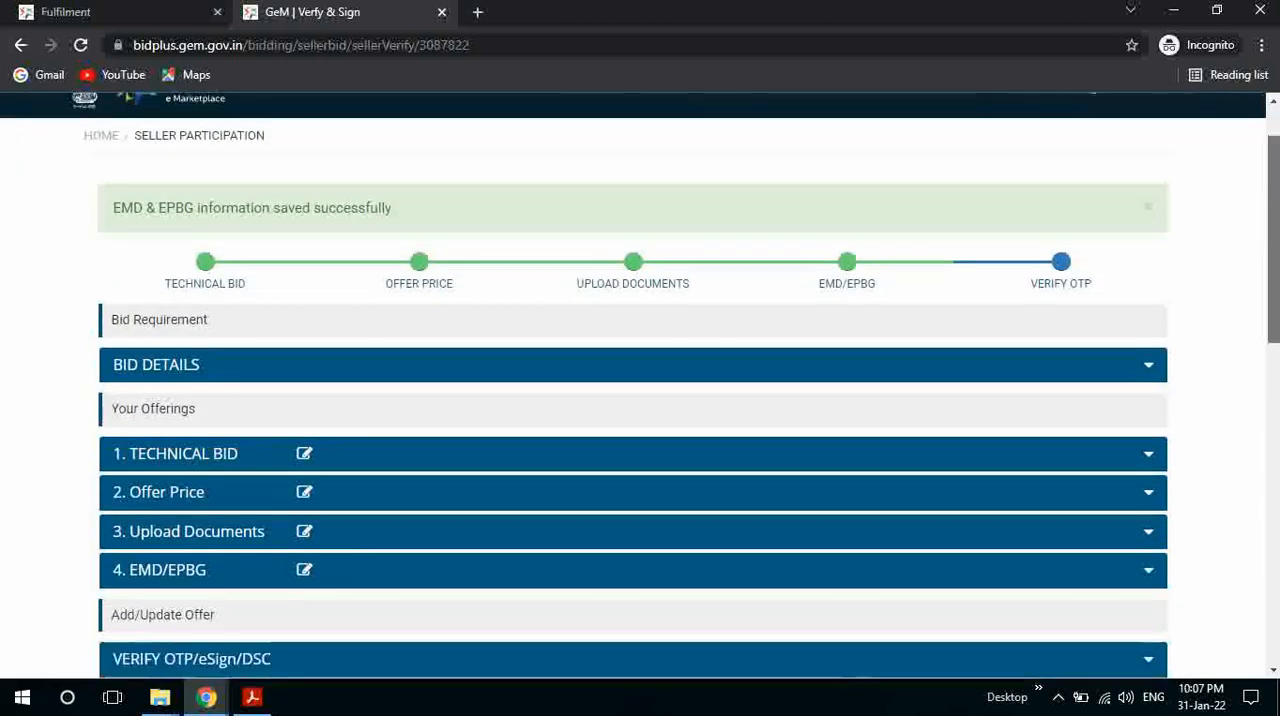
scroll(1246, 367, down, 4)
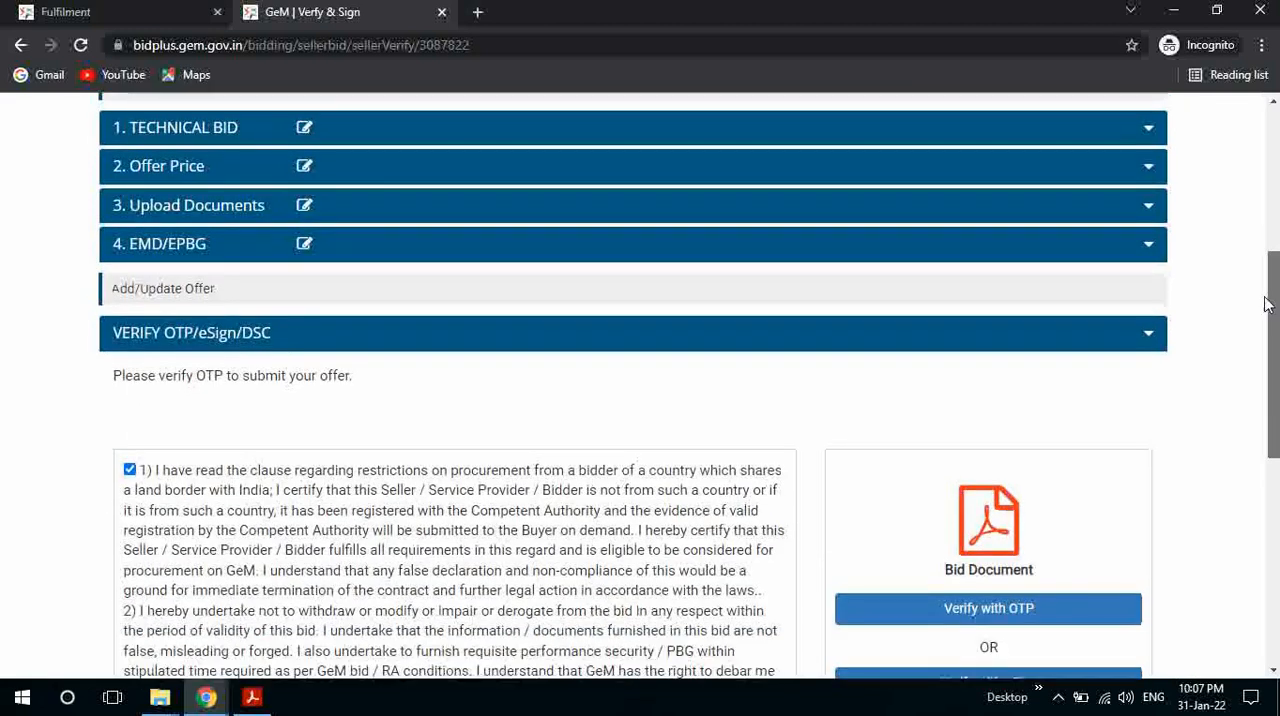
scroll(1246, 367, down, 2)
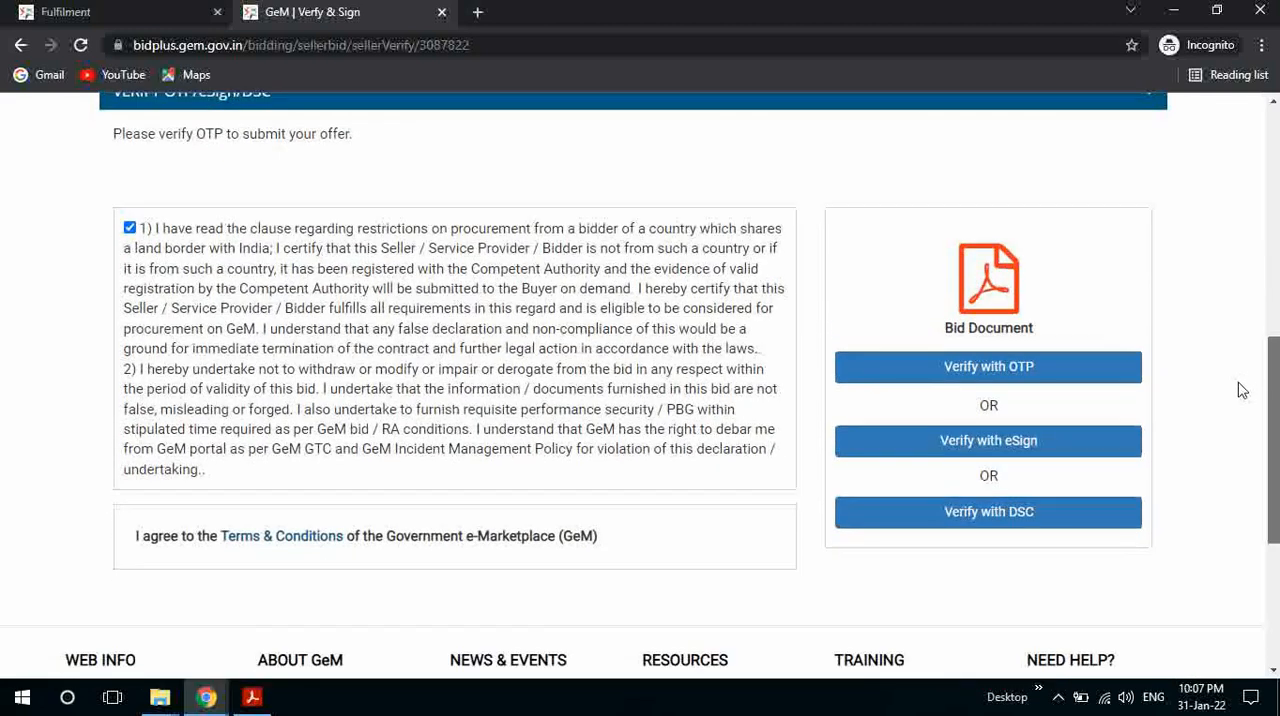
scroll(1233, 437, down, 2)
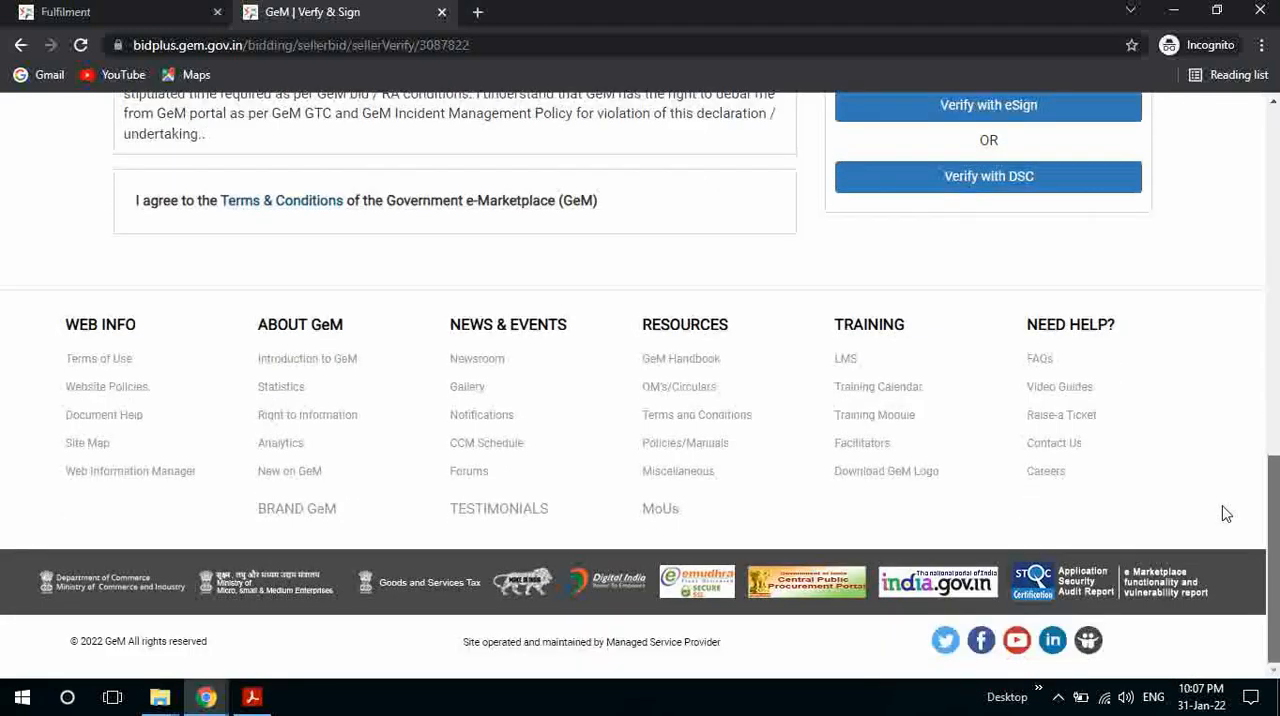
scroll(1230, 400, up, 12)
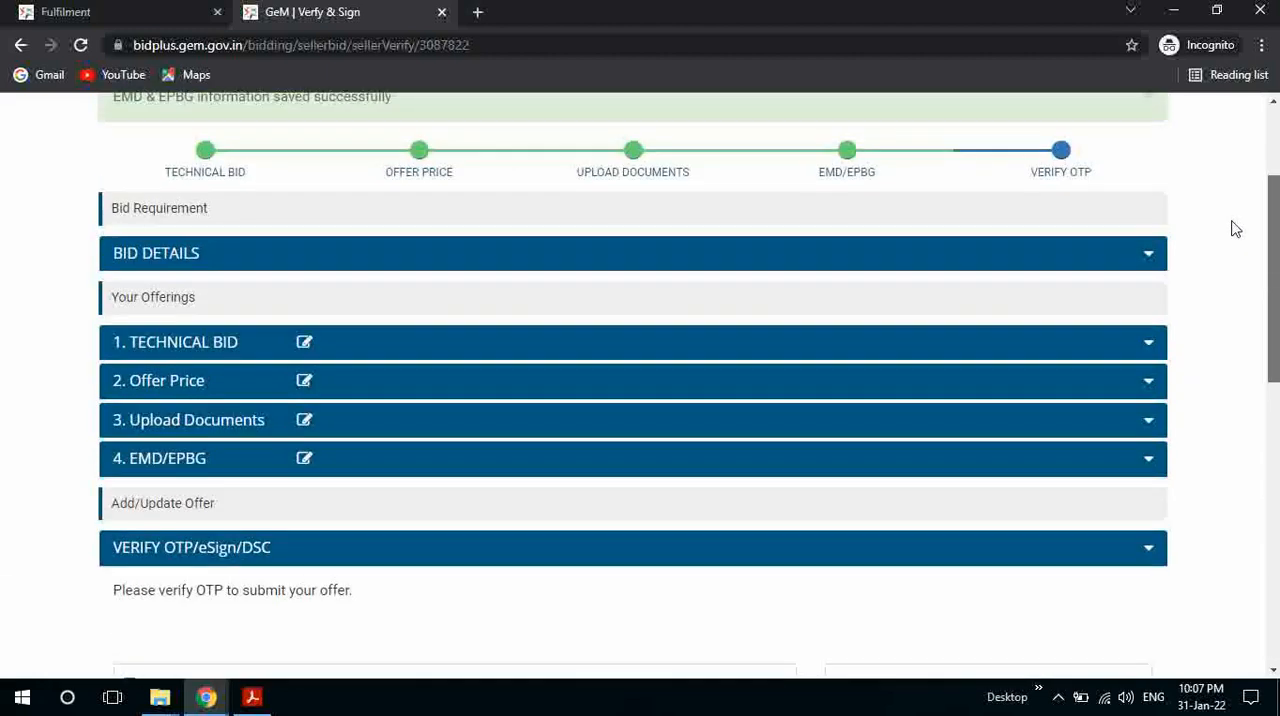
scroll(1236, 229, up, 2)
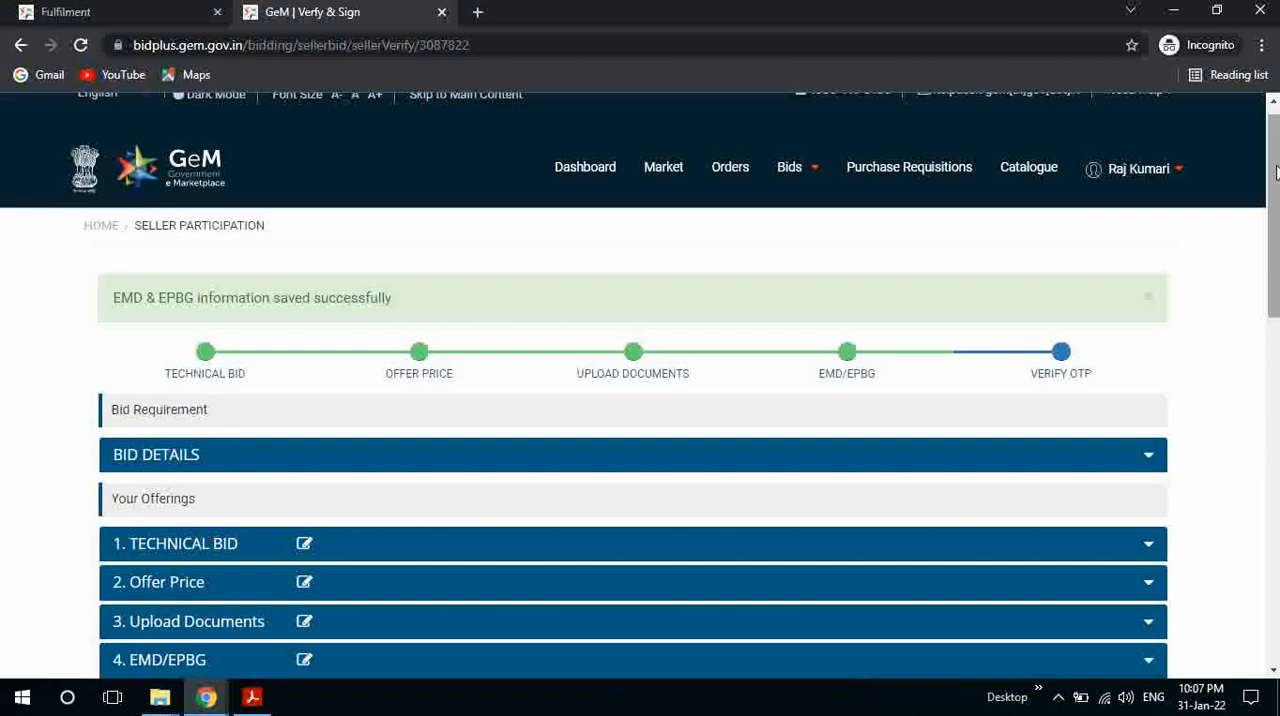
drag(1274, 170, 1268, 255)
scroll(1268, 255, up, 3)
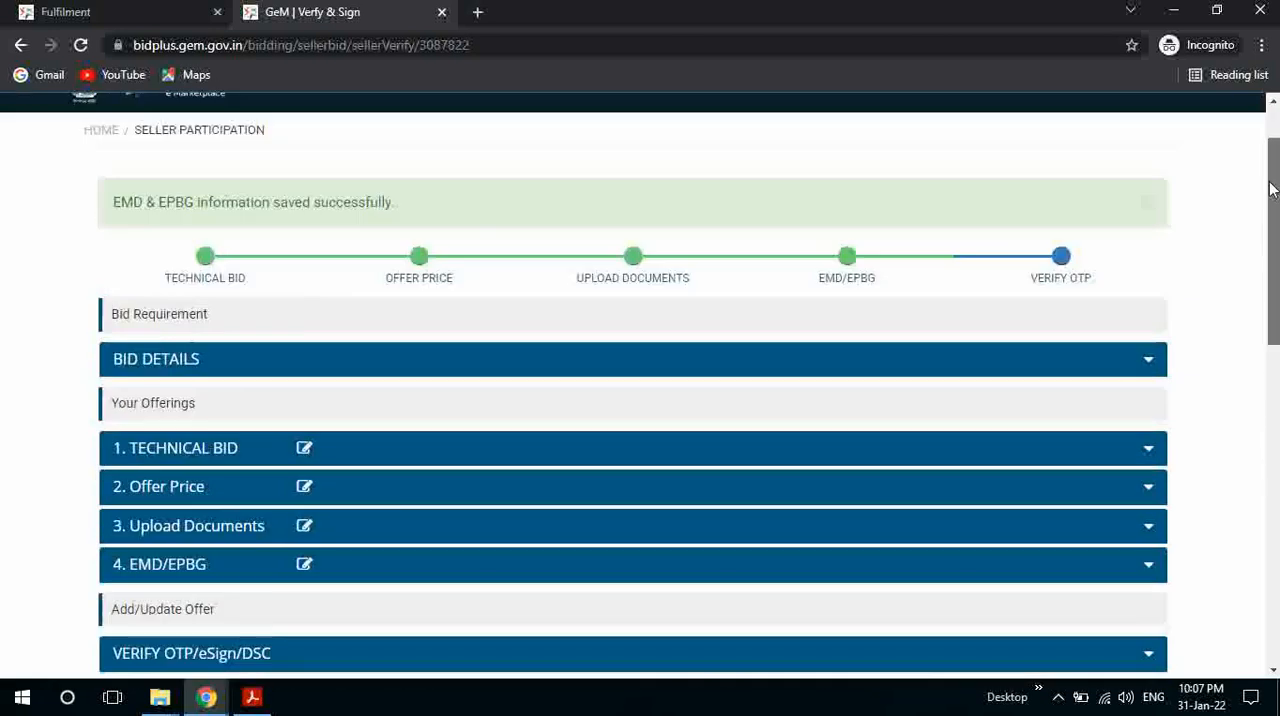